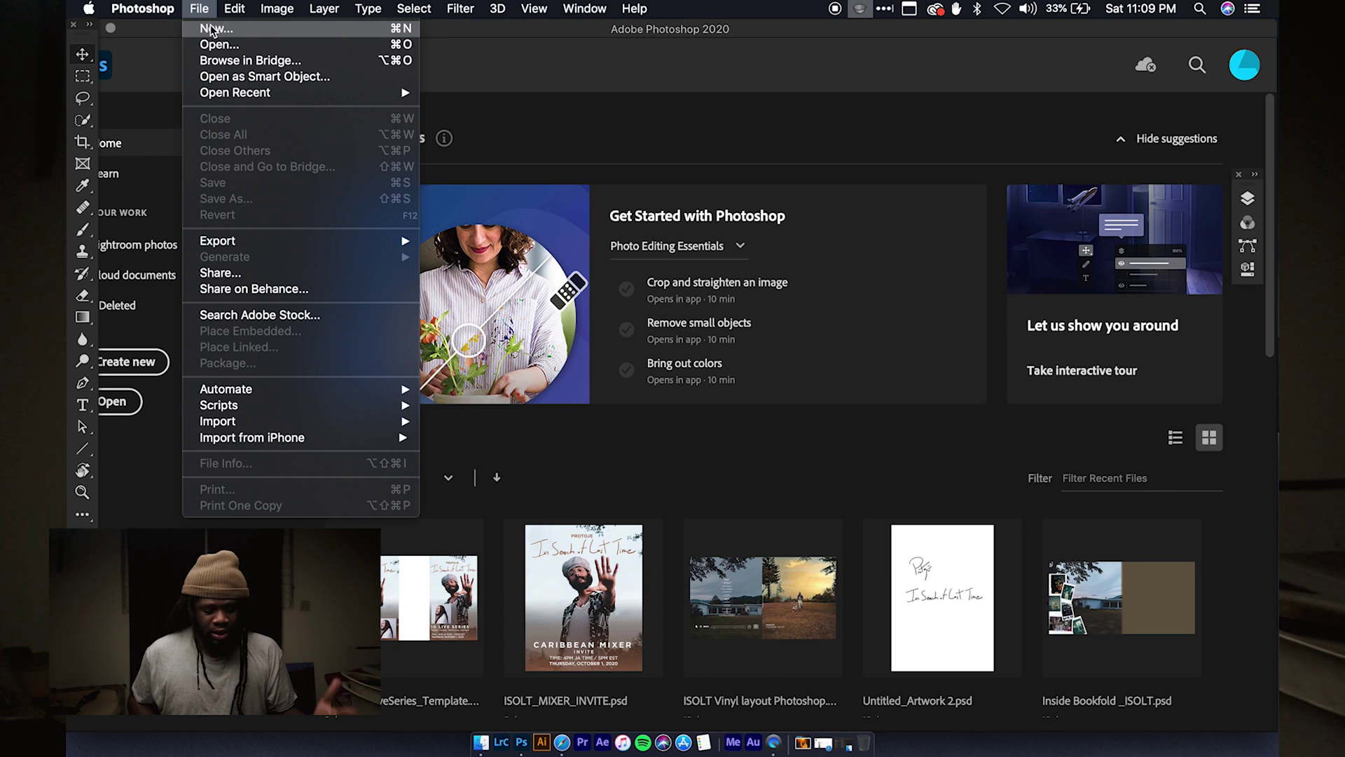
# Create a new 5 × 5 inch document at 300 pixels/inch in RGB with a transparent background
pyautogui.click(220, 30)
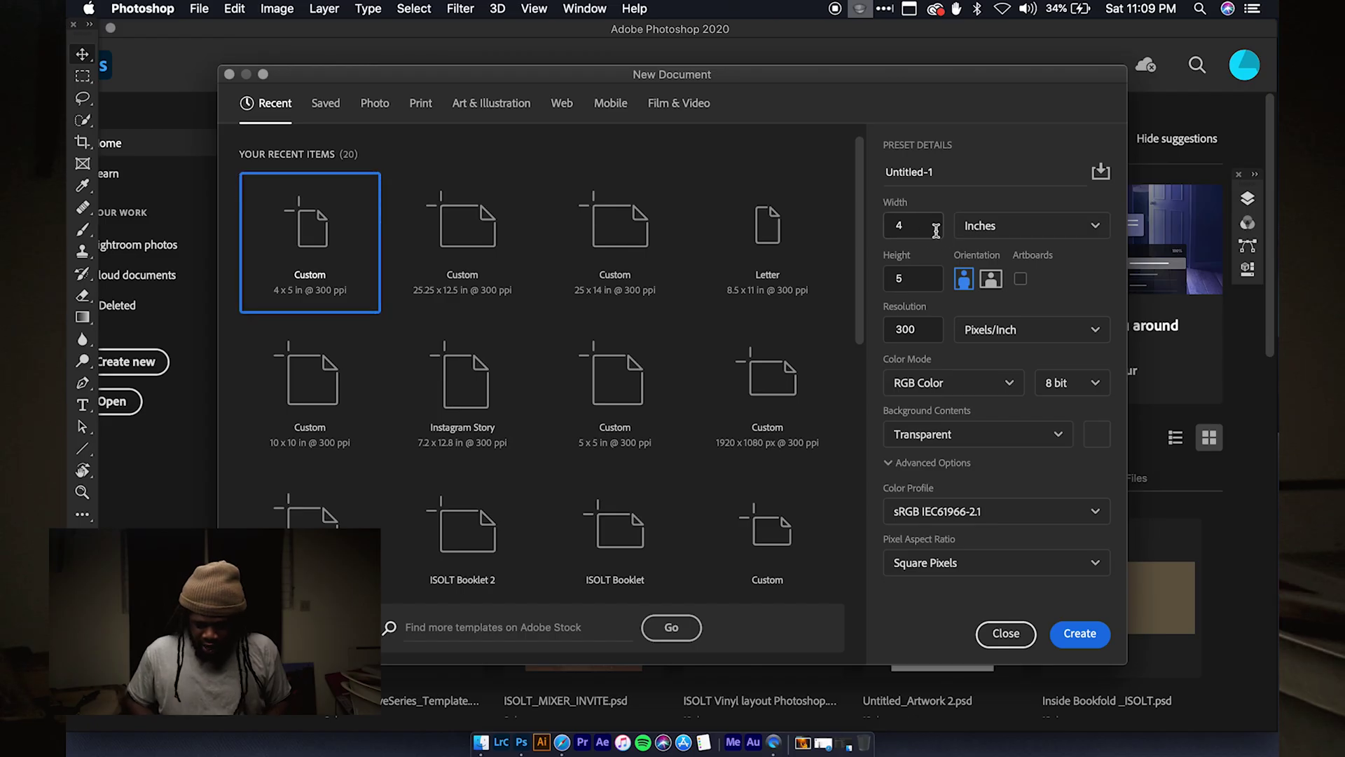
pyautogui.doubleClick(936, 232)
pyautogui.write('6')
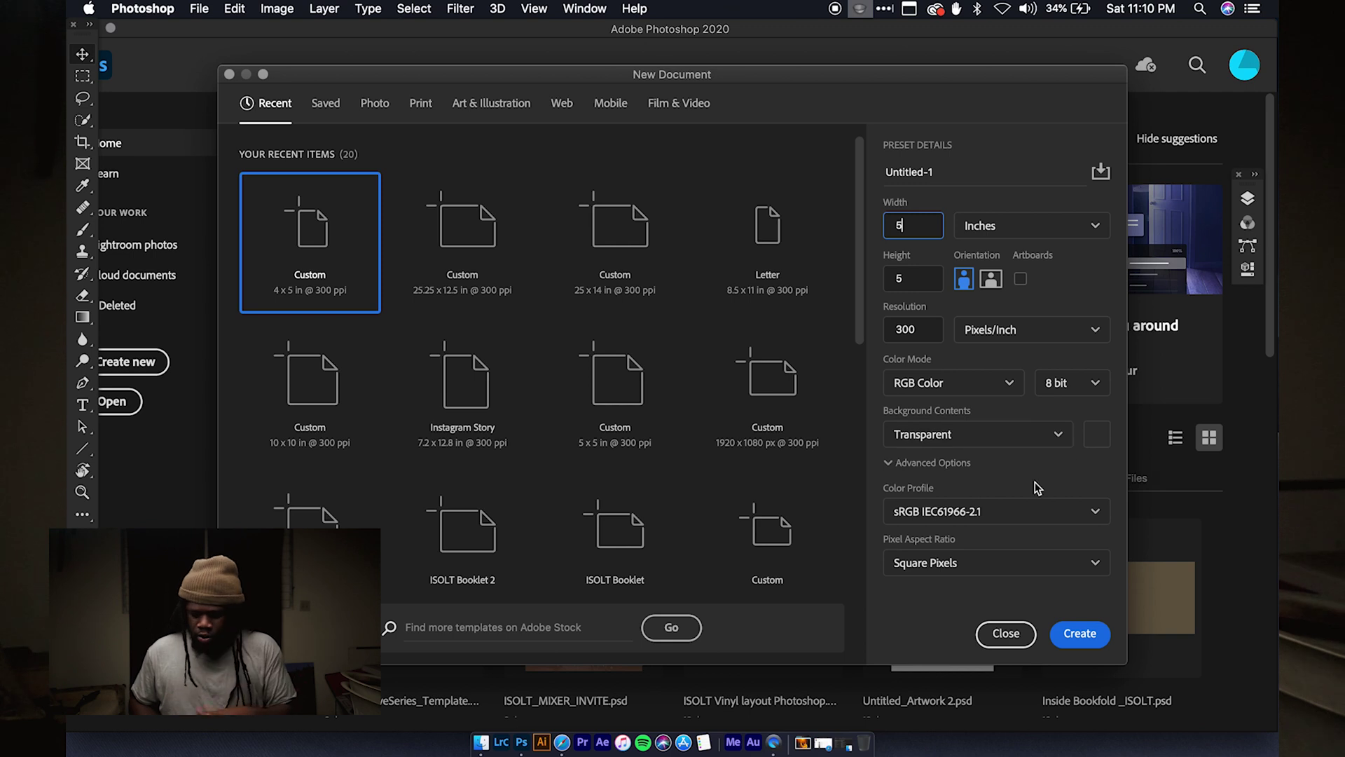
pyautogui.click(1077, 633)
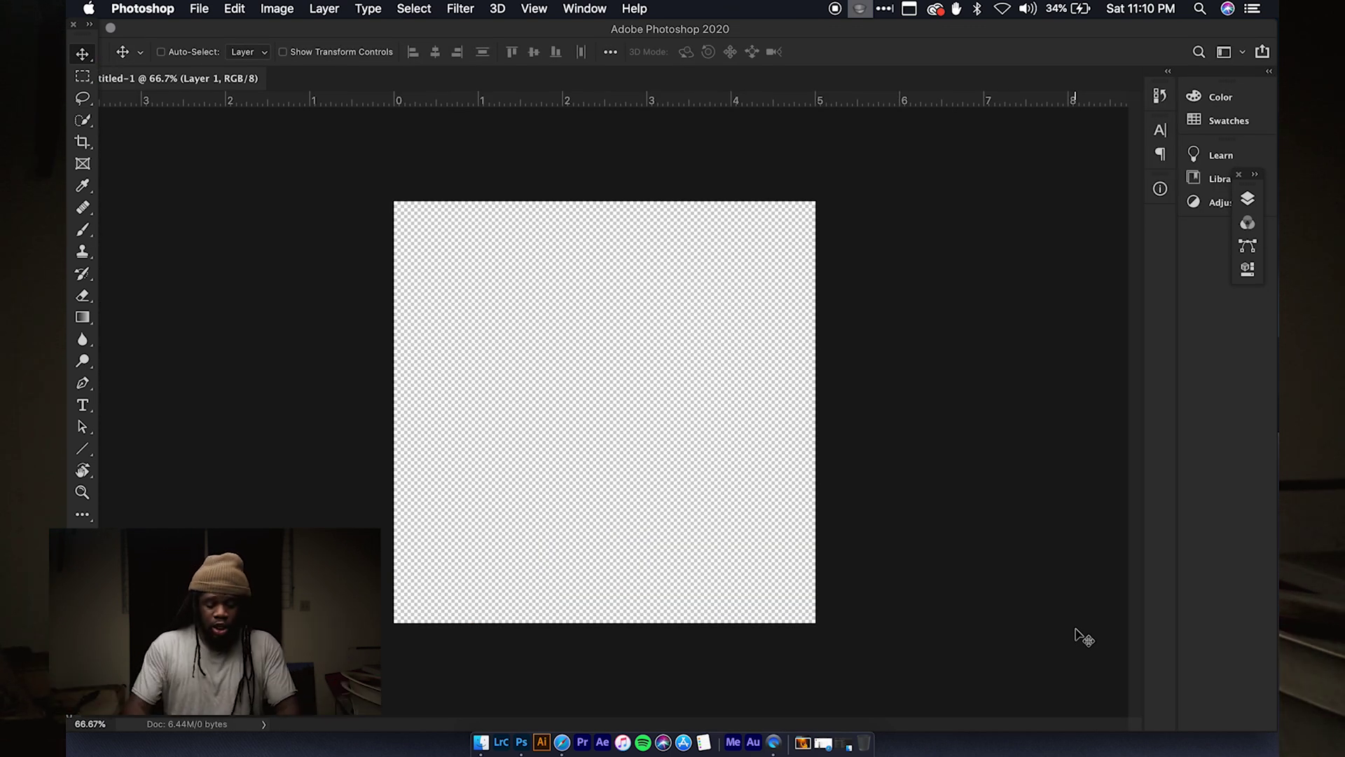
# Add two new empty layers above Layer 1
pyautogui.press('super+plus')
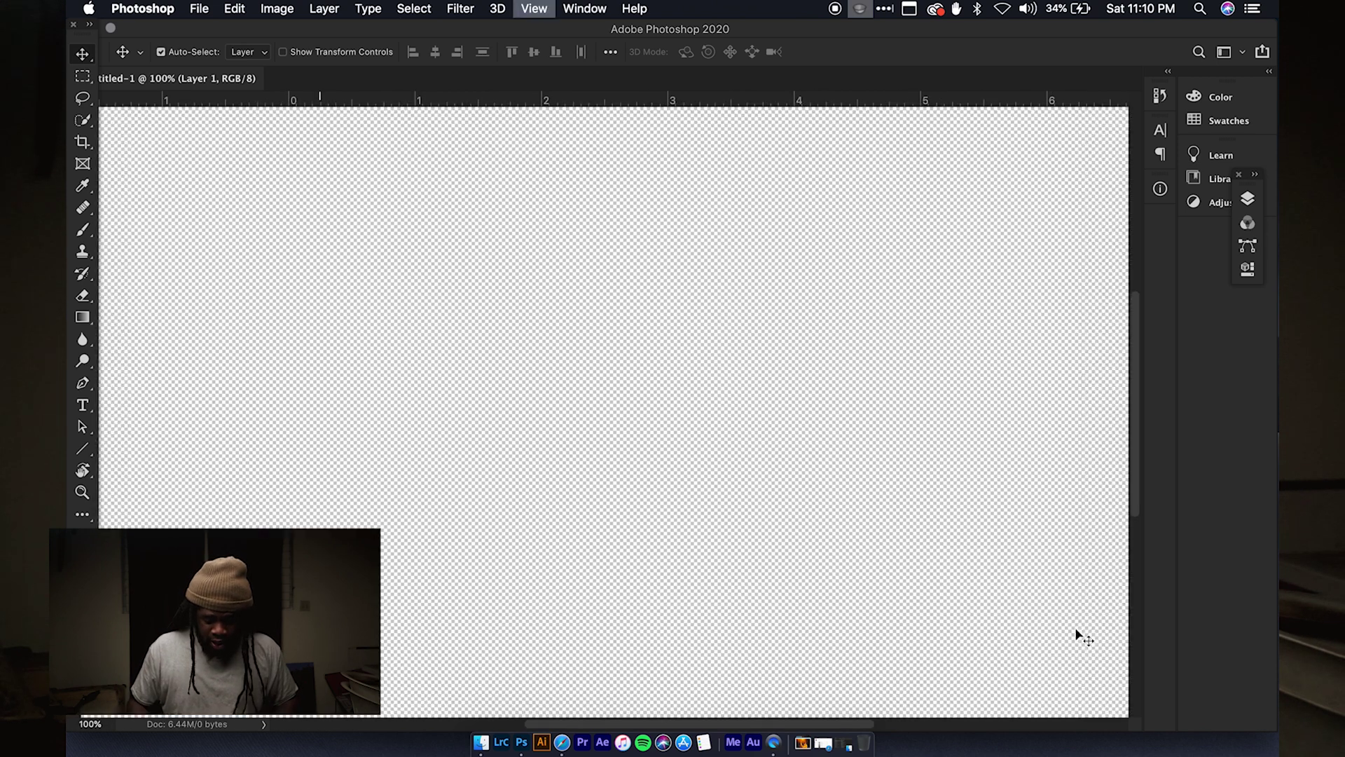
pyautogui.press('super+0')
pyautogui.press('super+minus')
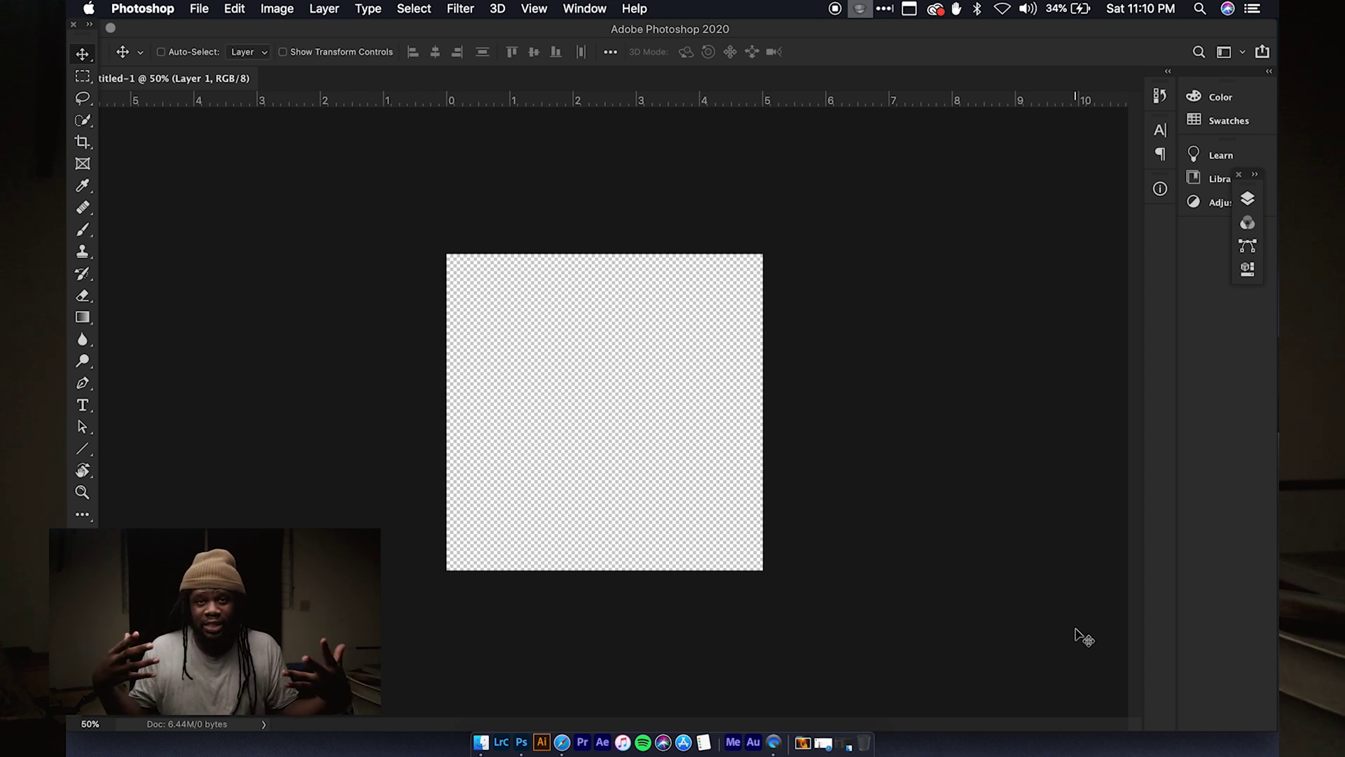
pyautogui.click(1244, 201)
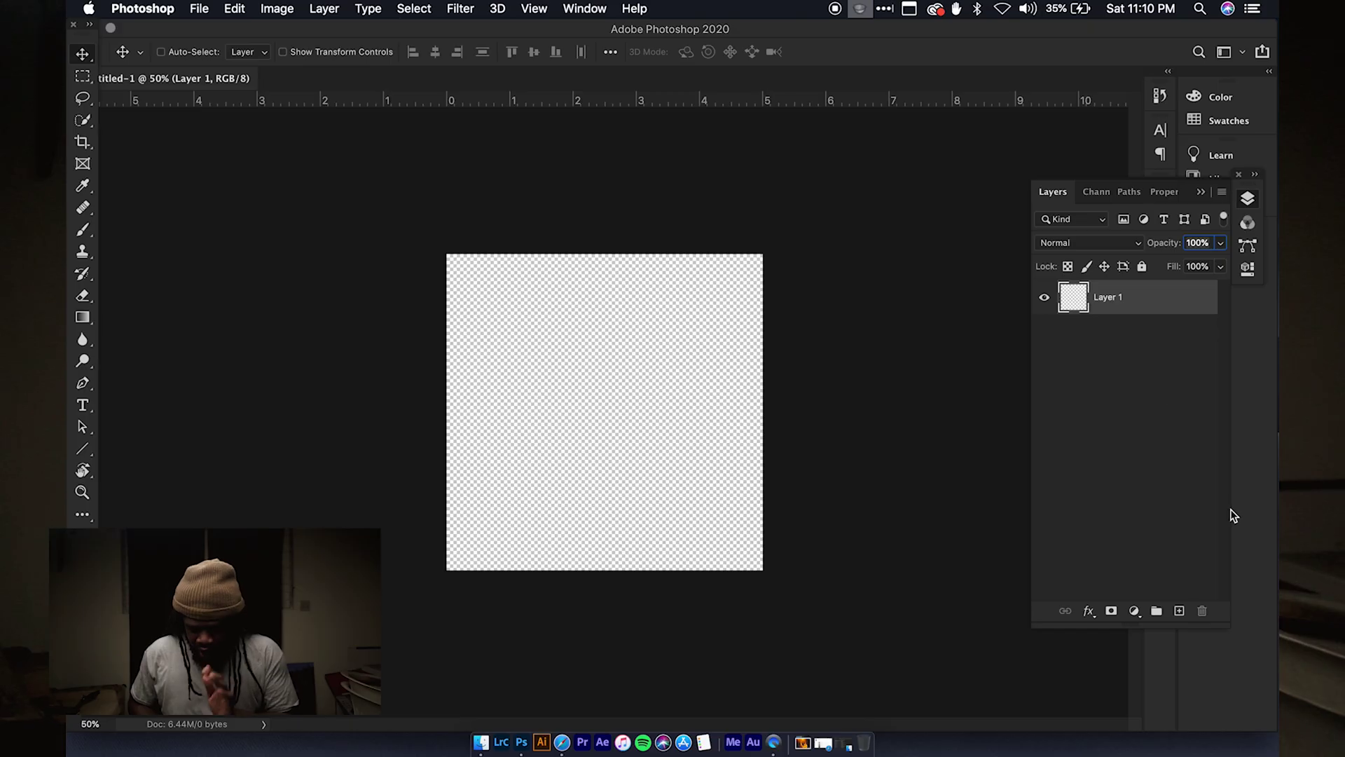
pyautogui.click(1178, 611)
pyautogui.click(1177, 611)
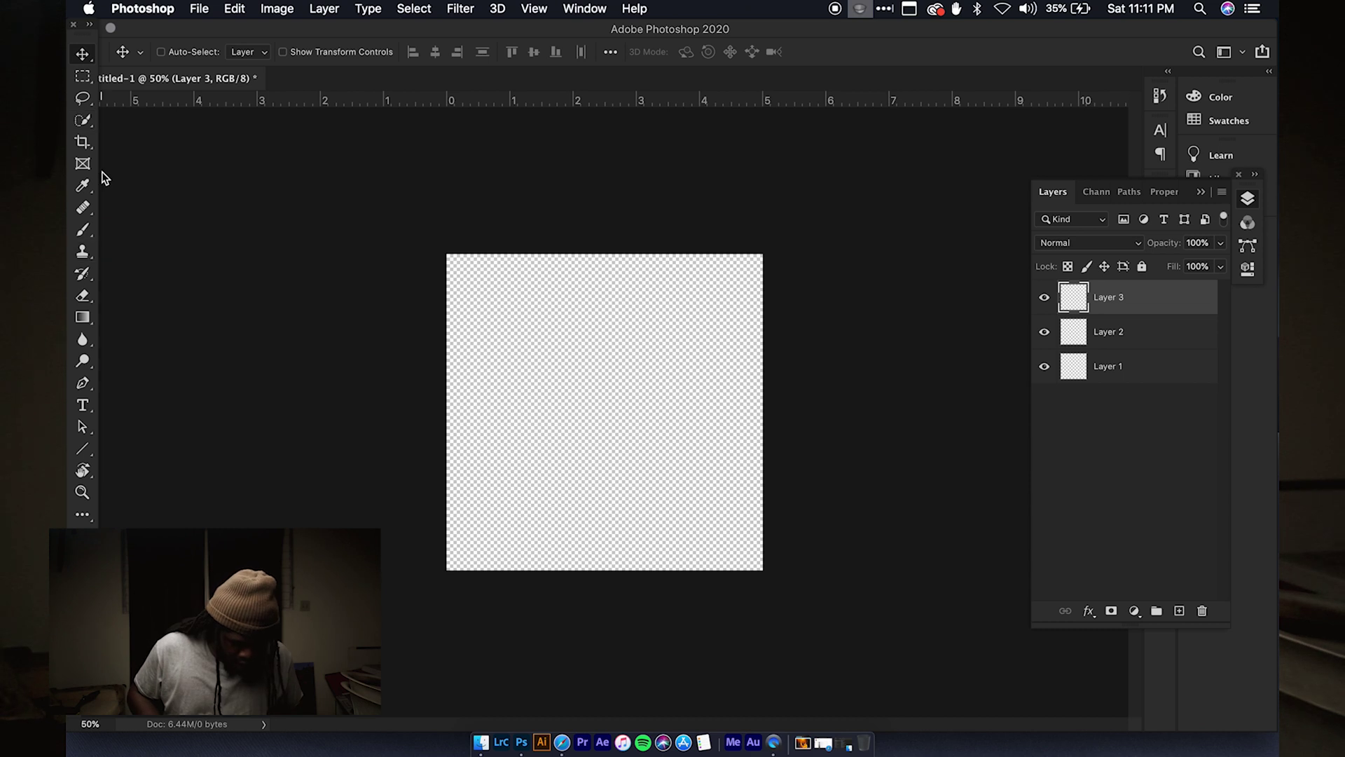
# On Layer 1, draw a black (#000000) rectangle of about 1705 × 1651 px that covers the whole canvas
pyautogui.click(82, 448)
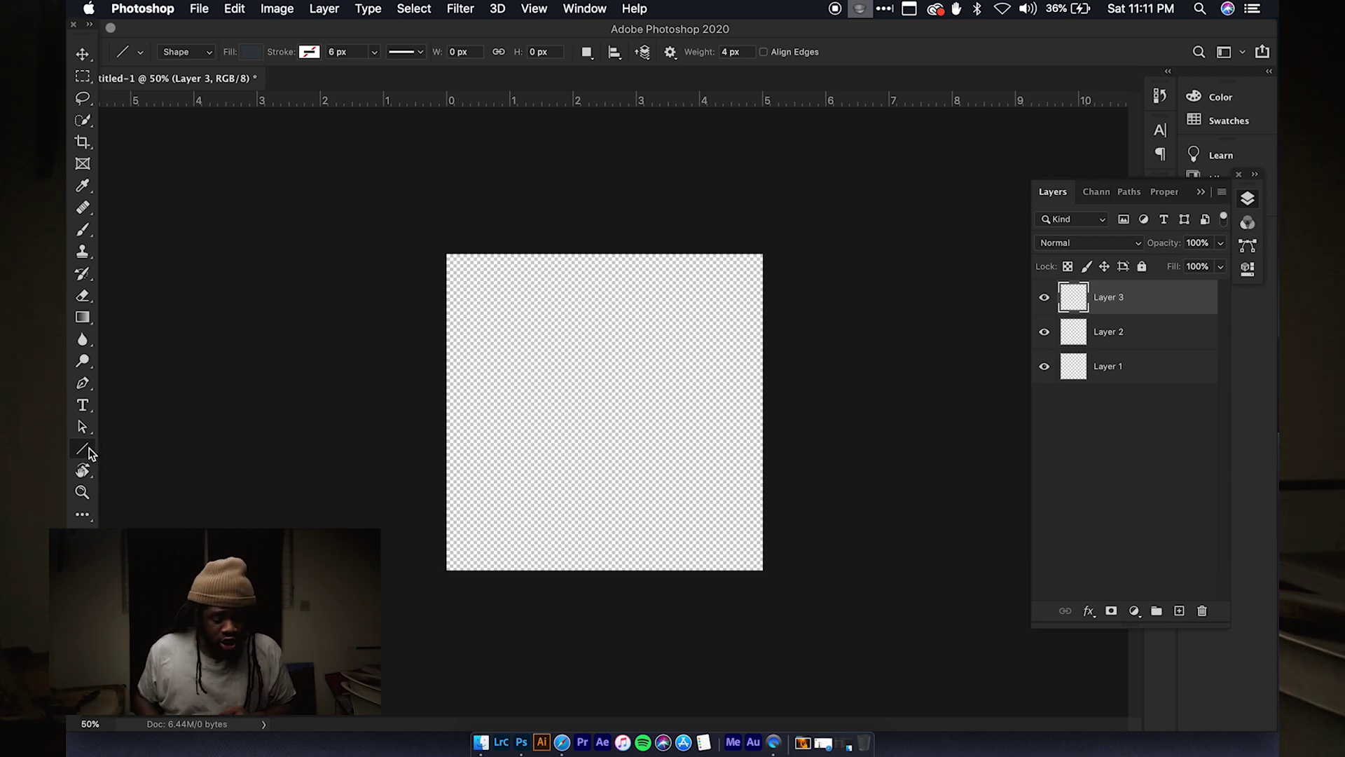
pyautogui.rightClick(88, 452)
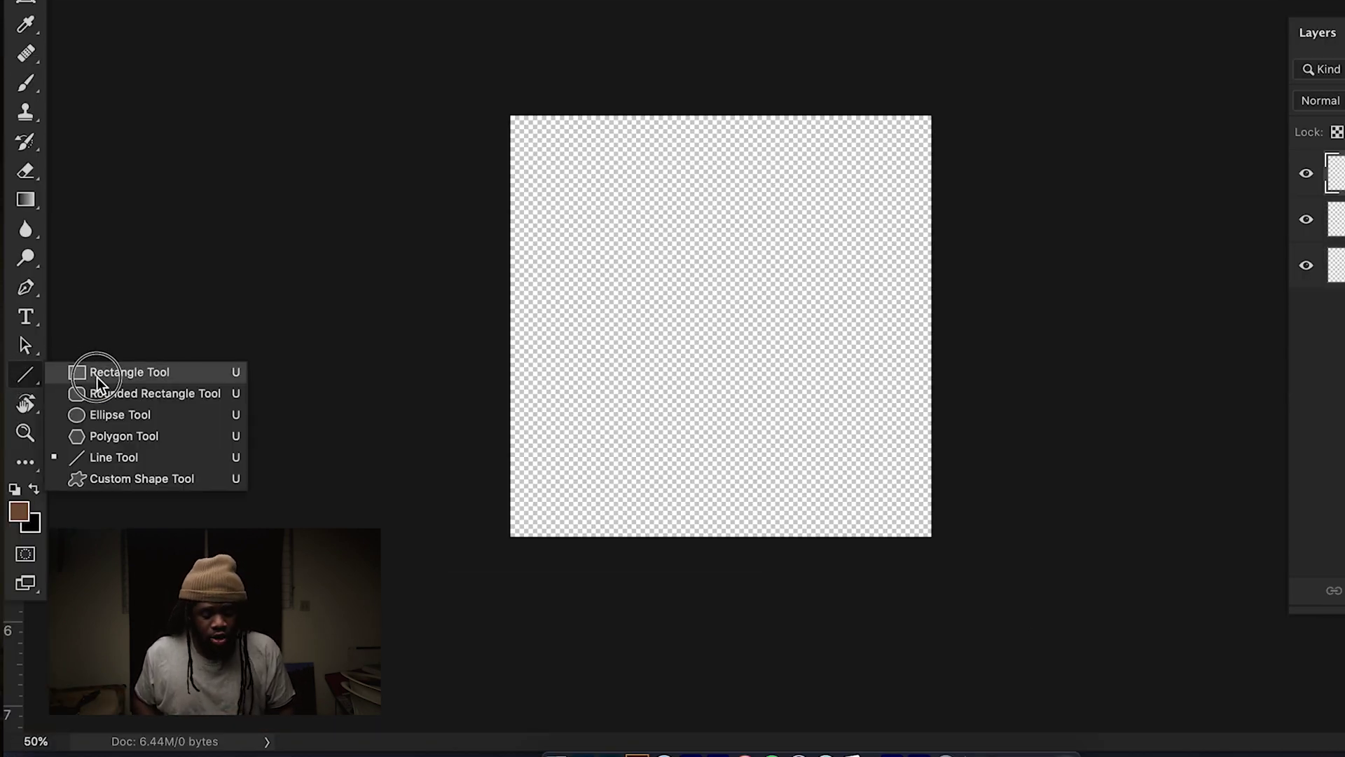
pyautogui.click(98, 377)
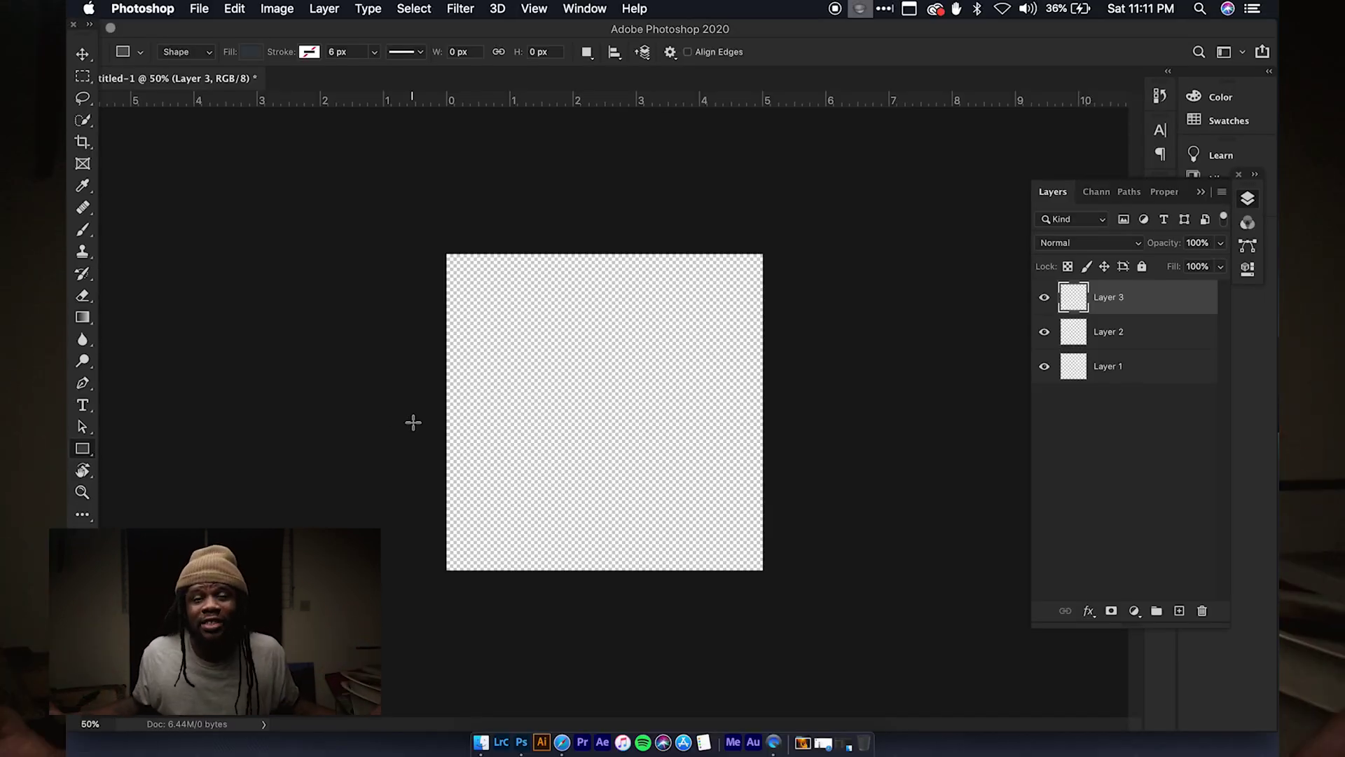
pyautogui.click(1149, 371)
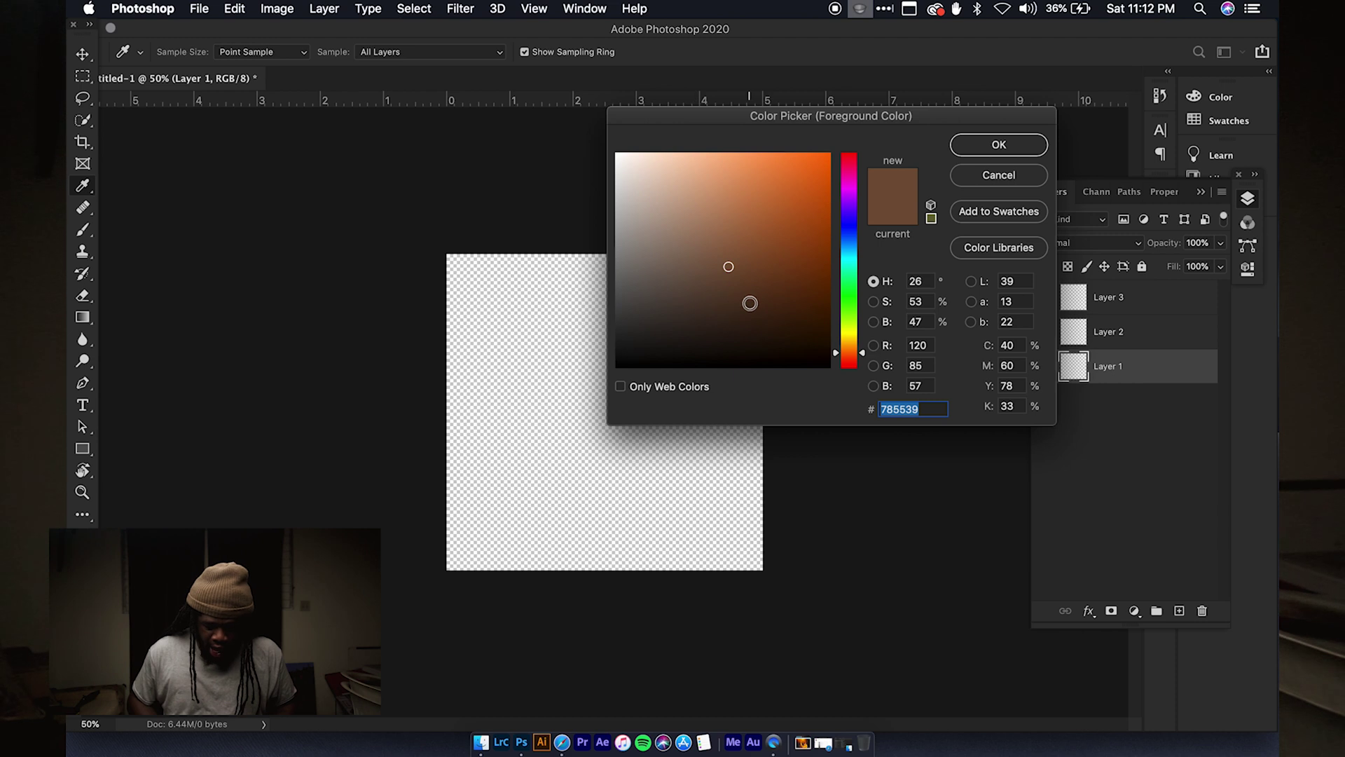
pyautogui.click(874, 400)
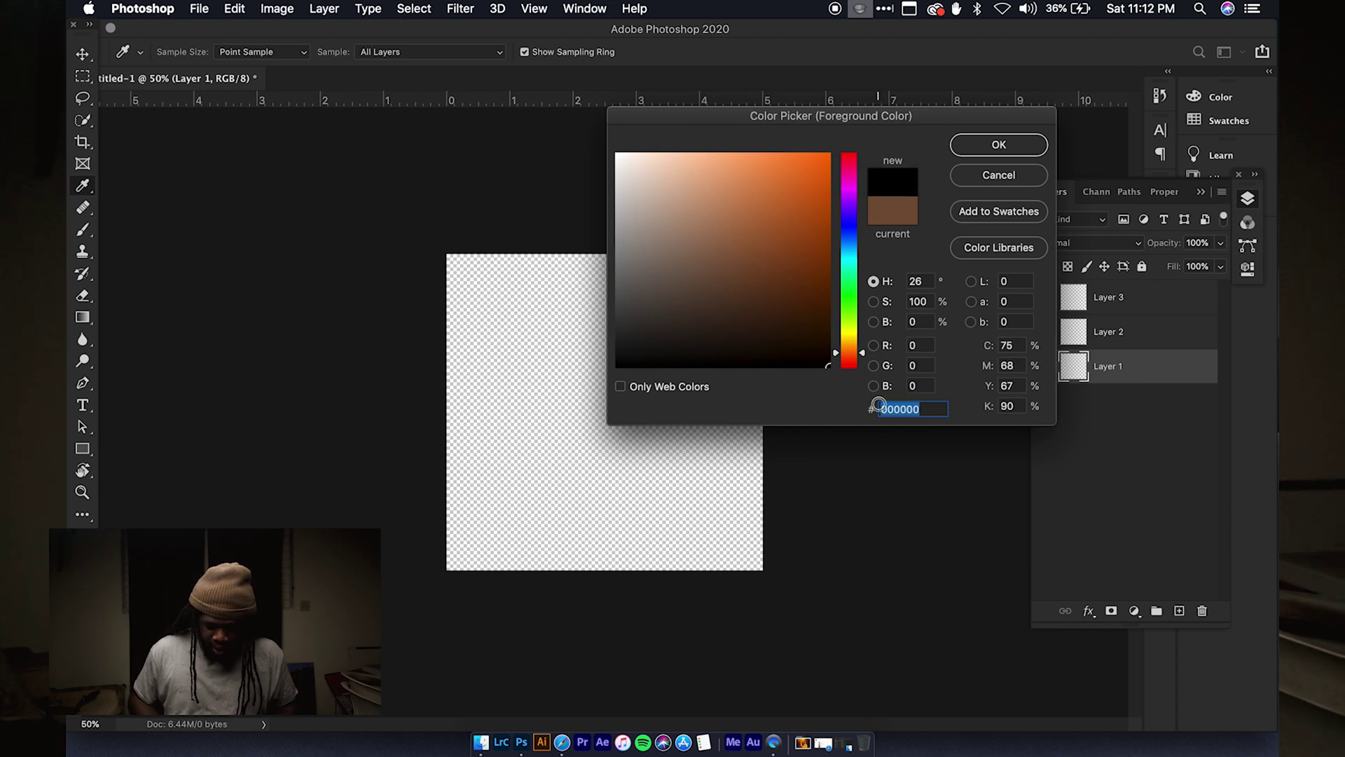
pyautogui.click(998, 145)
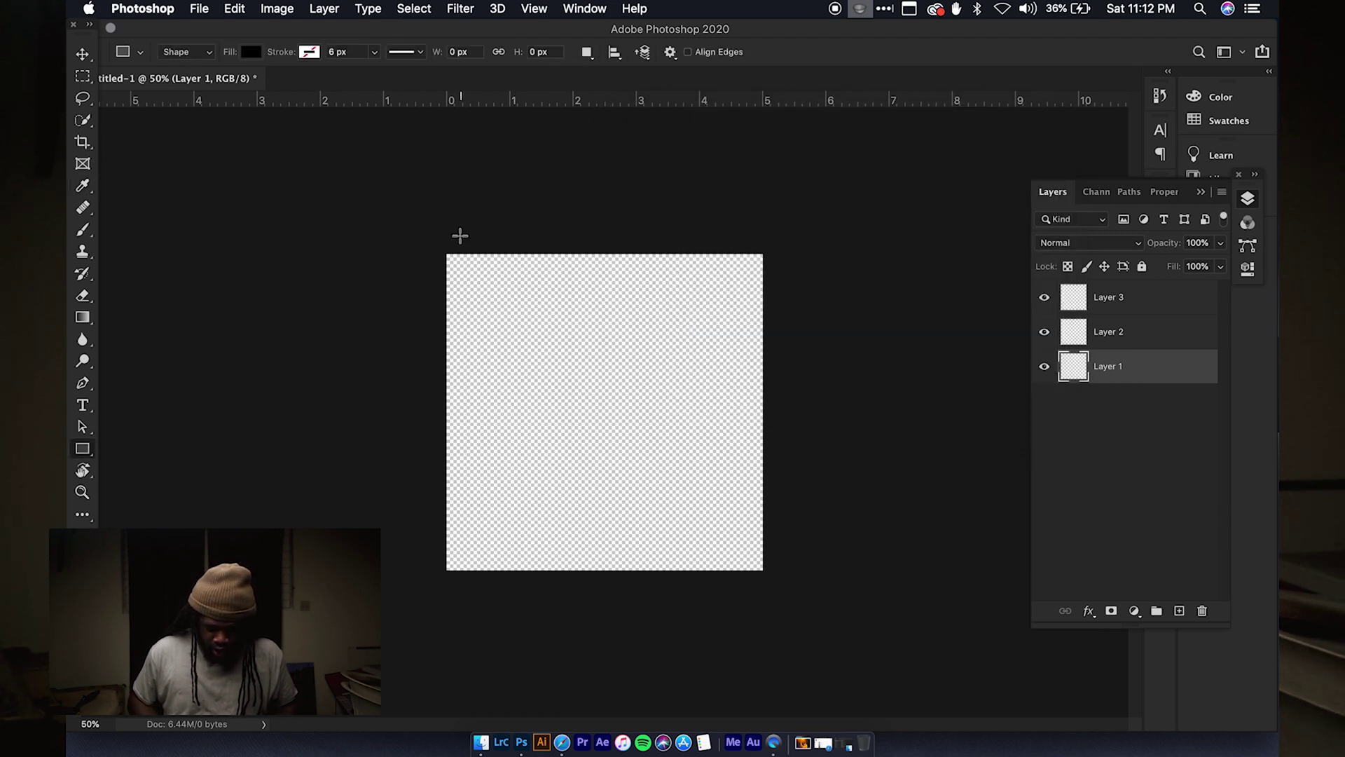
pyautogui.moveTo(433, 242); pyautogui.dragTo(792, 590)
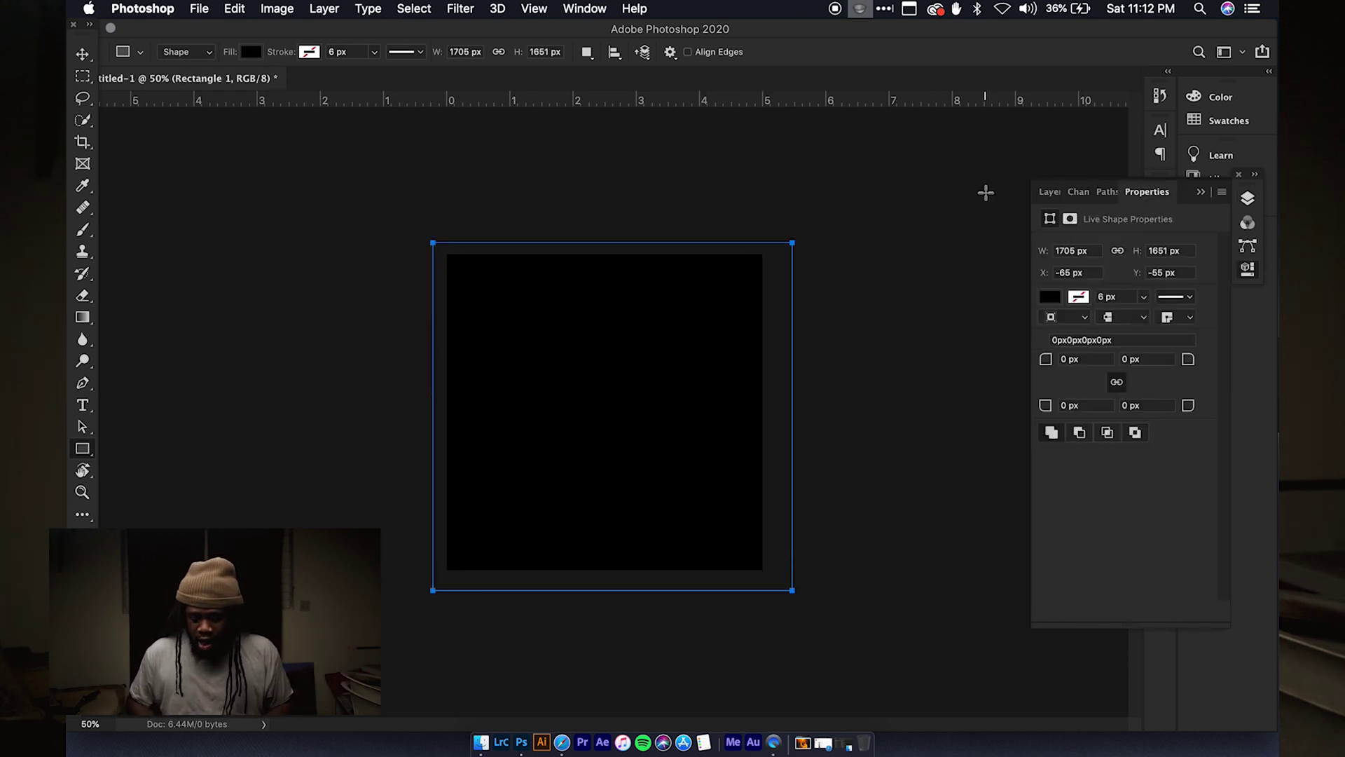
# On Layer 3, add the white text "TUTORIAL" in Gotham Bold, 11 pt, and move it to the centre of the canvas
pyautogui.click(1048, 193)
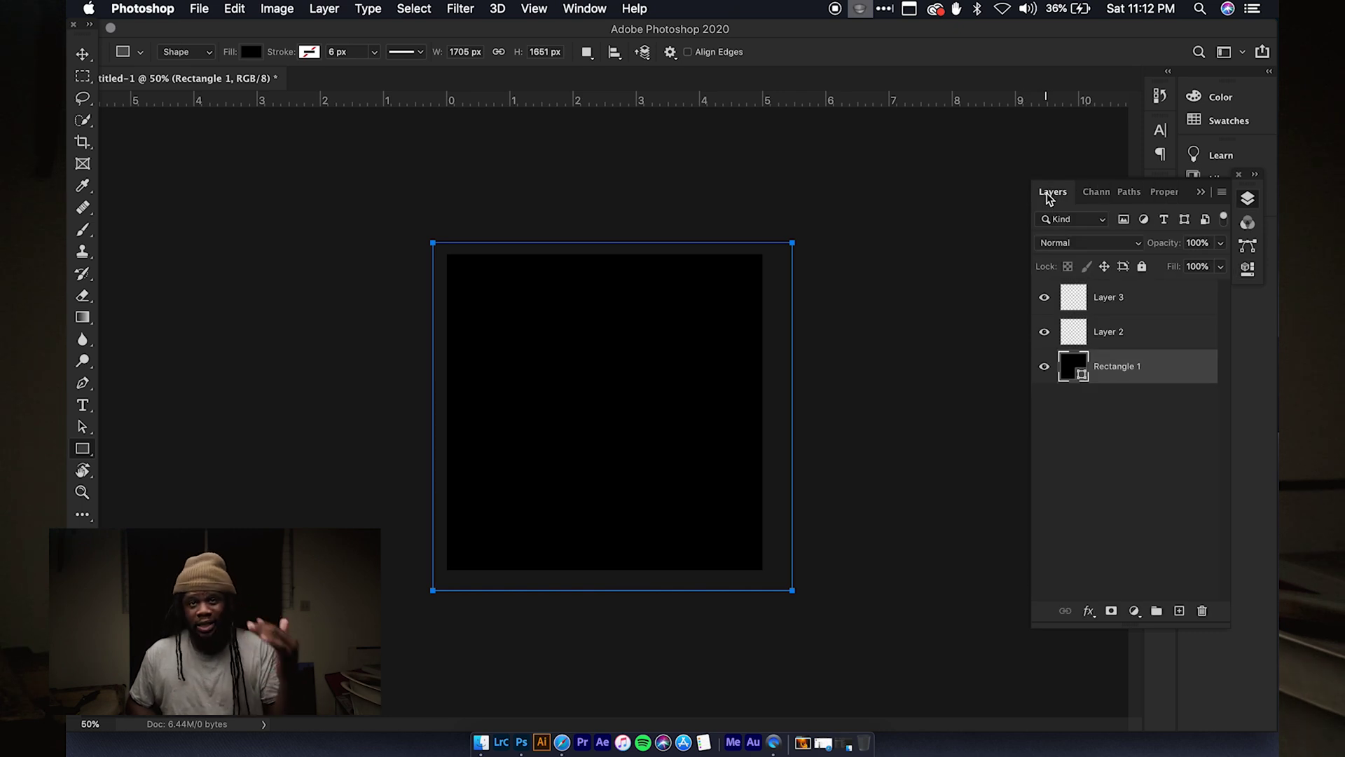
pyautogui.click(1143, 300)
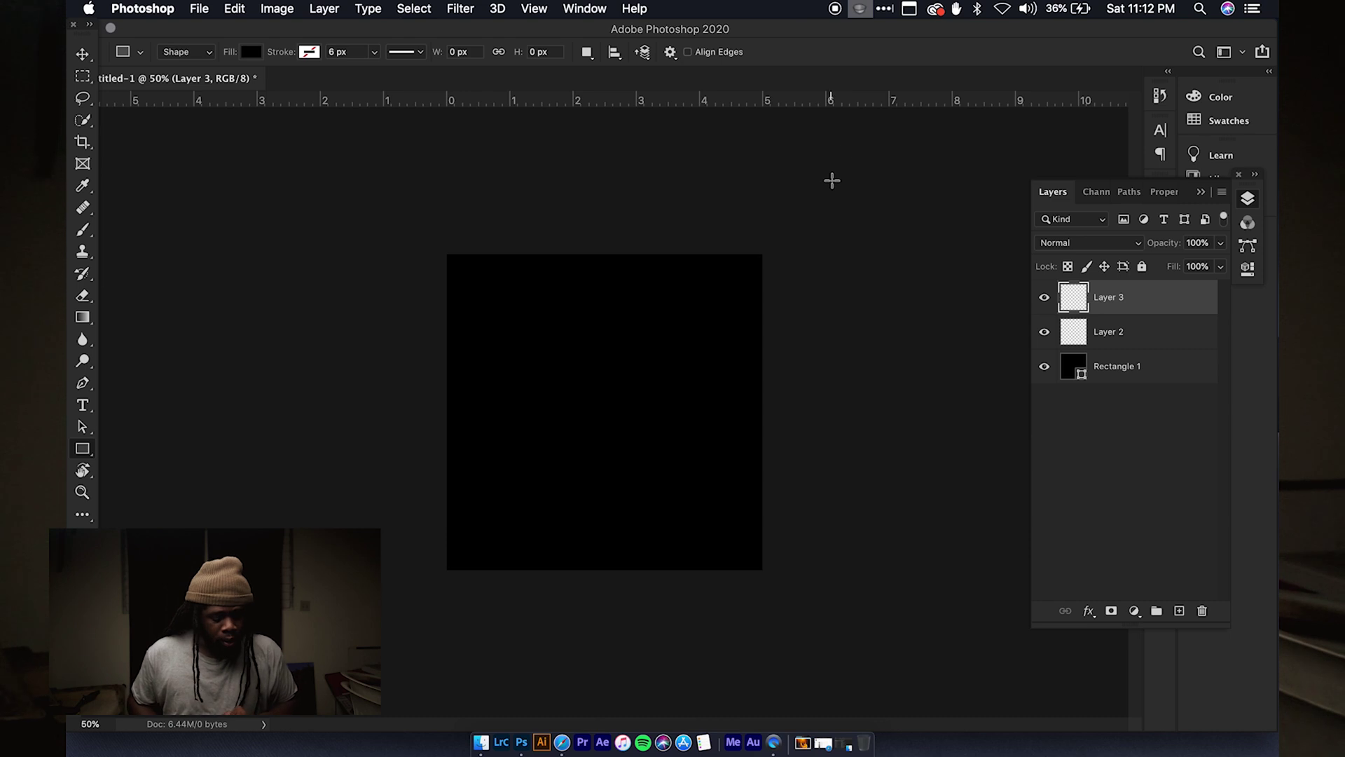
pyautogui.click(85, 410)
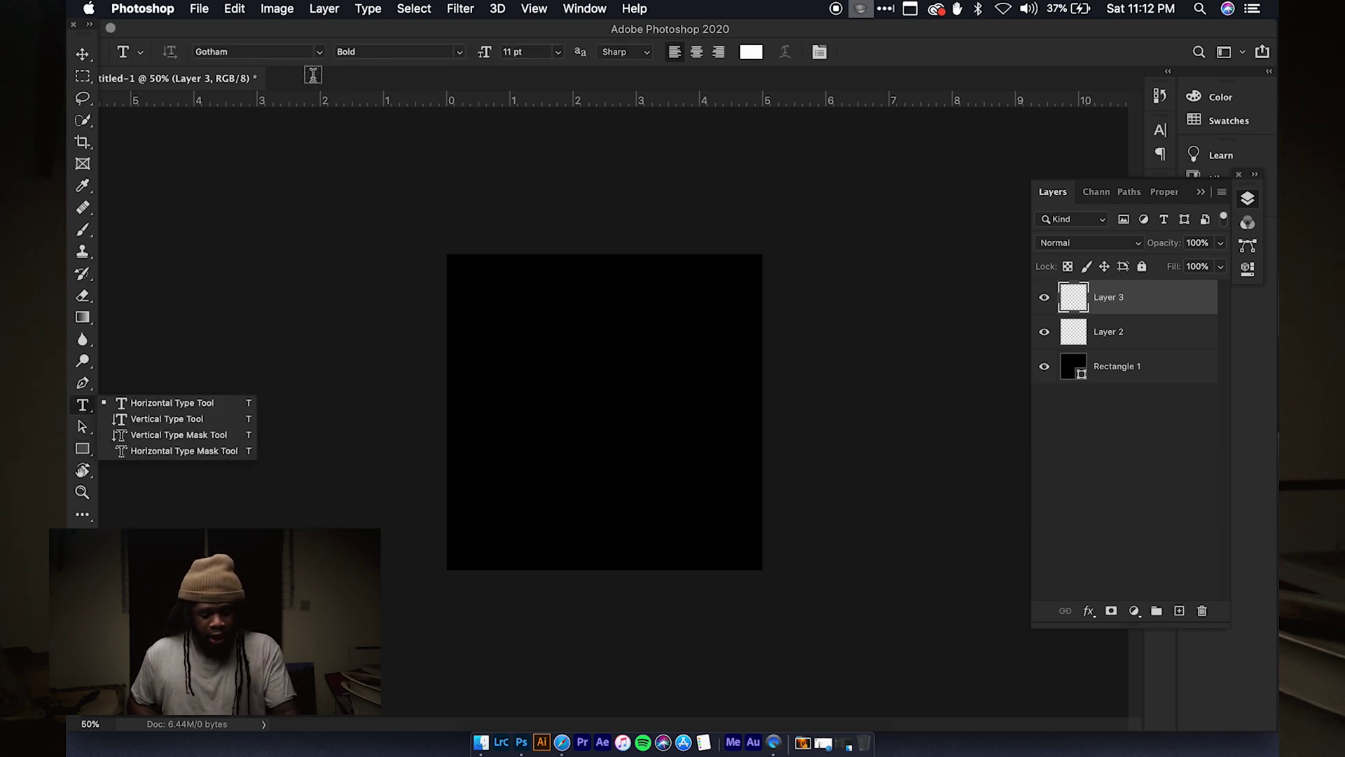
pyautogui.click(320, 53)
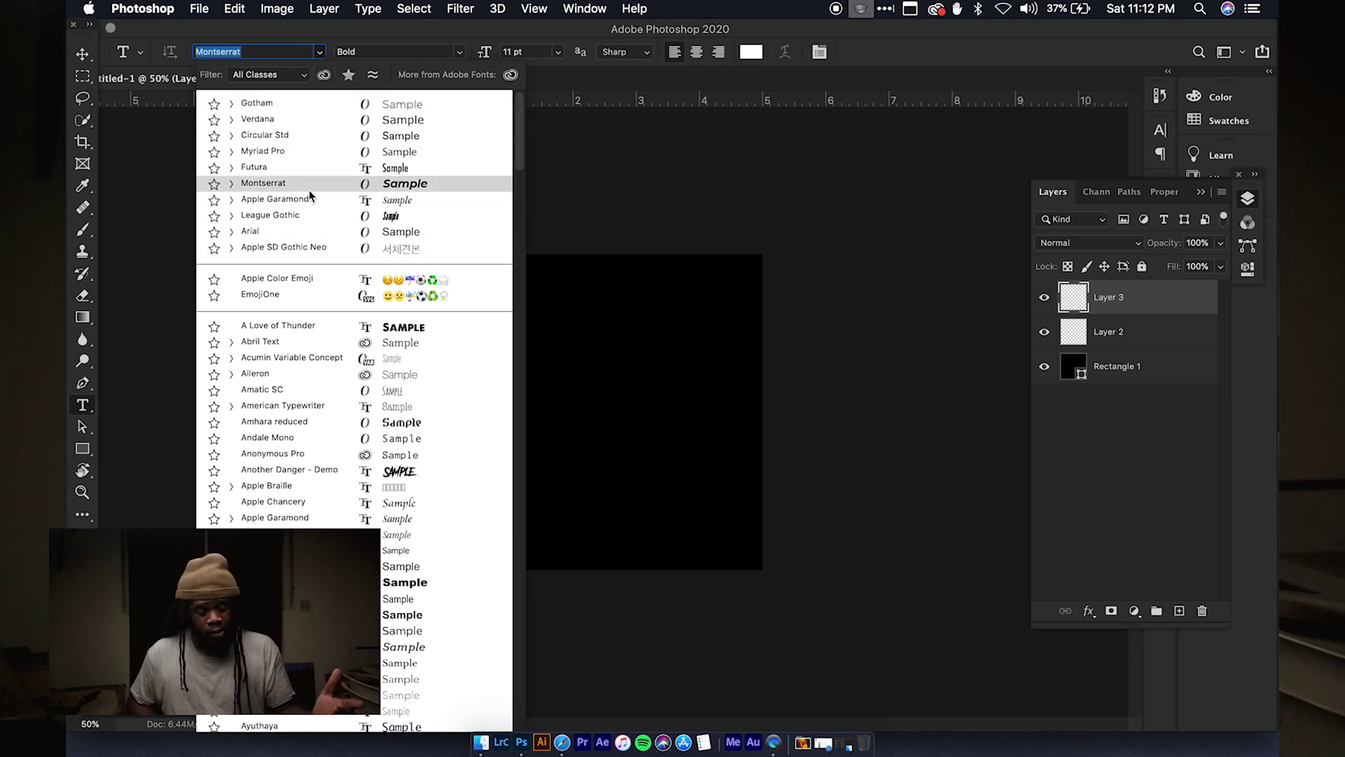
pyautogui.click(464, 49)
pyautogui.click(459, 52)
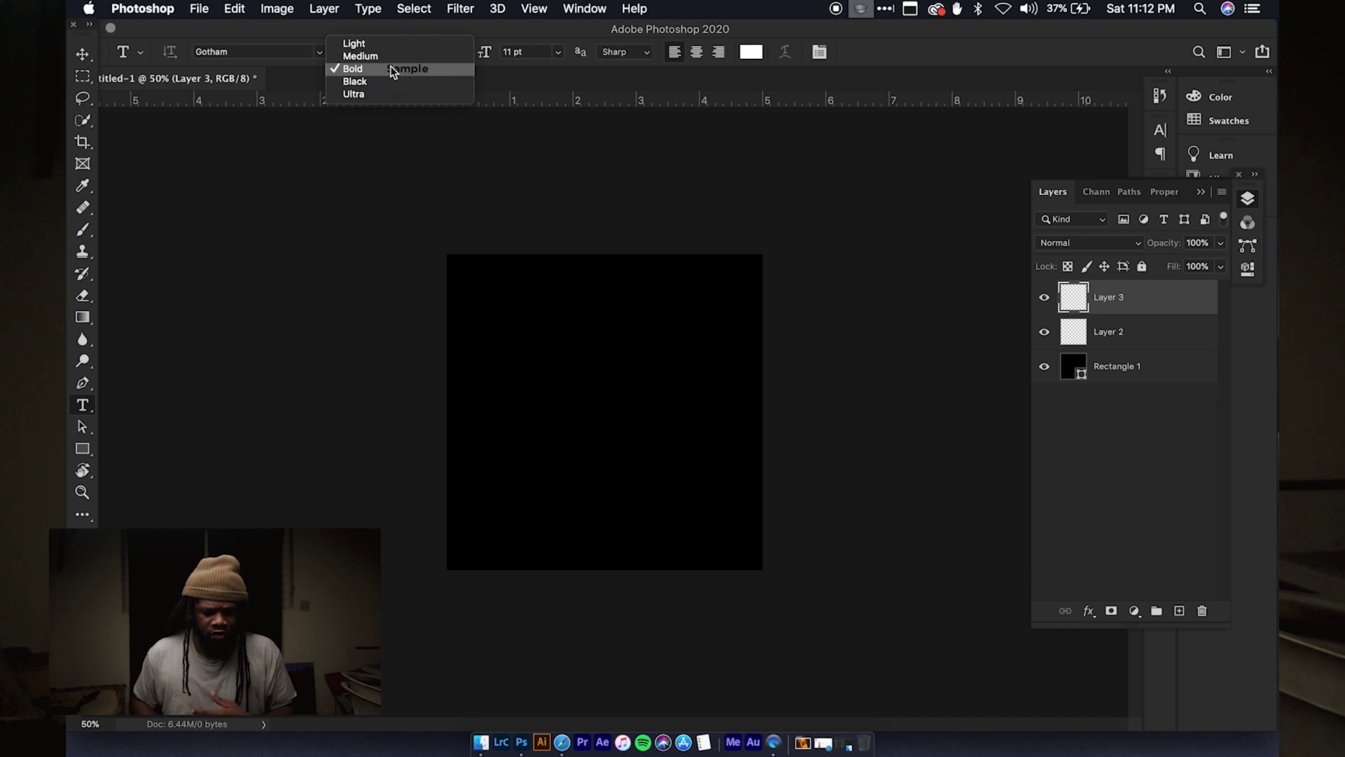
pyautogui.click(517, 403)
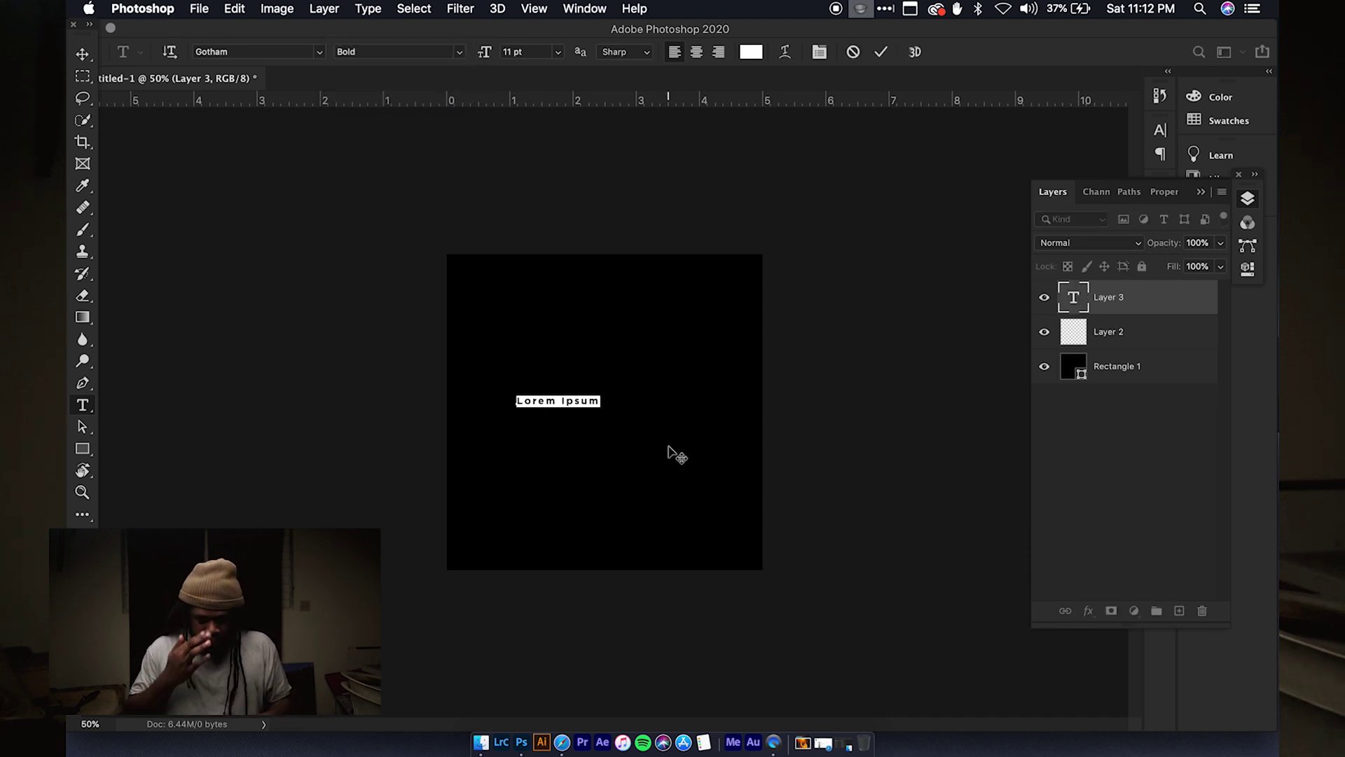
pyautogui.press('BackSpace')
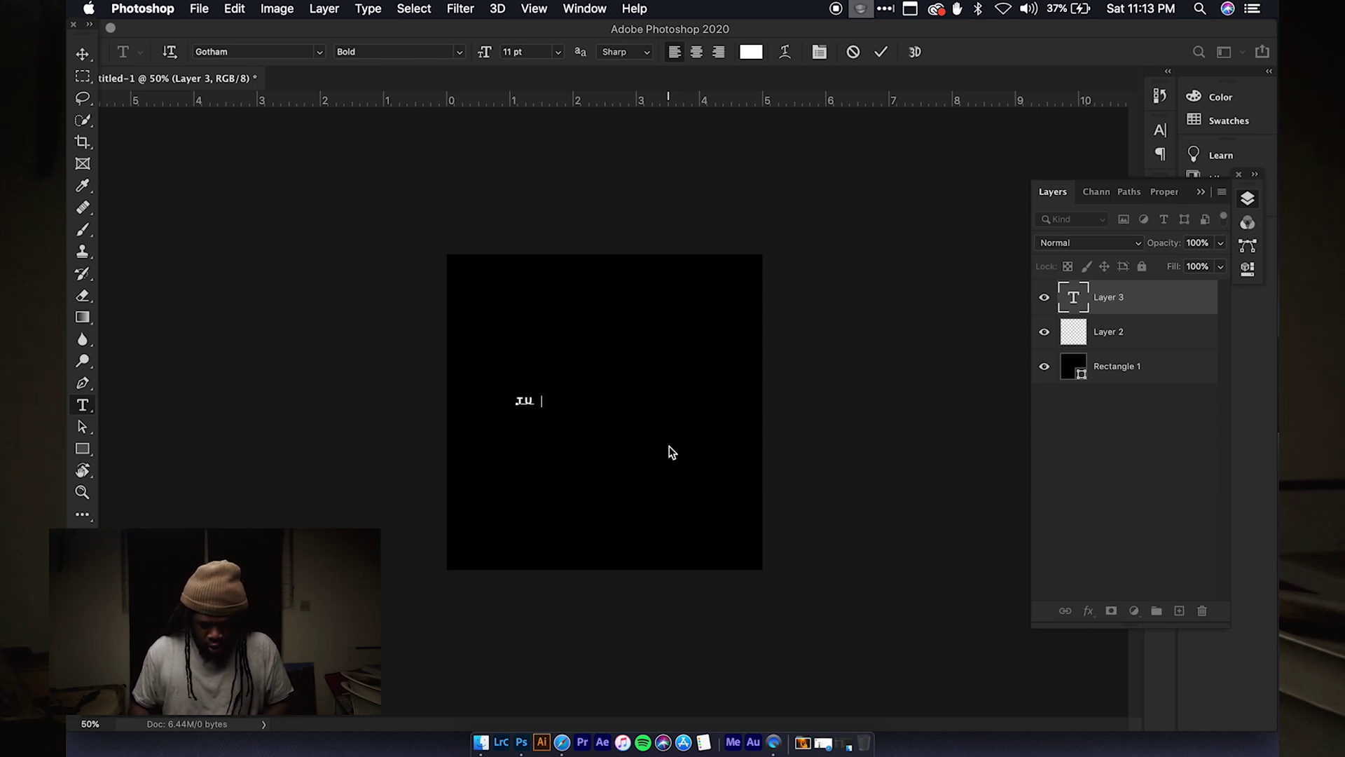
pyautogui.write('TUTORIAL')
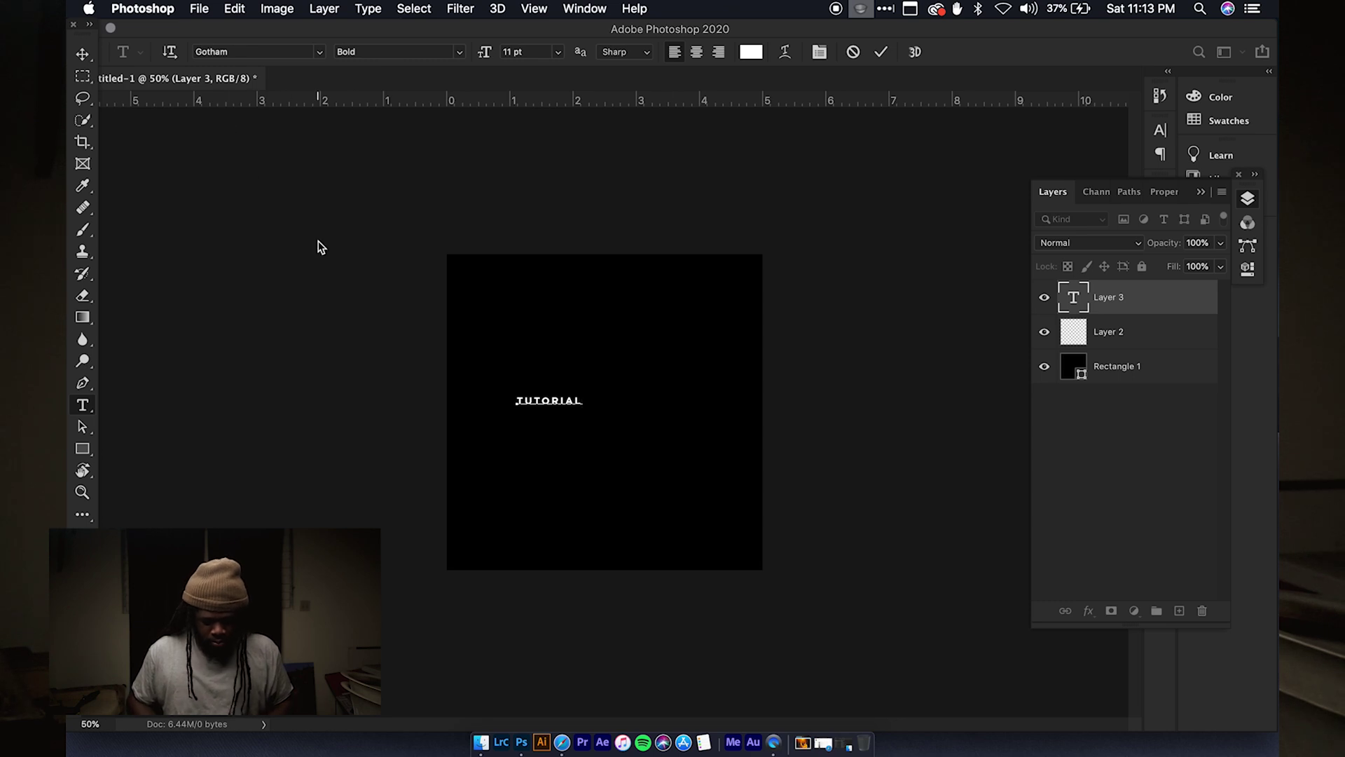
pyautogui.click(91, 56)
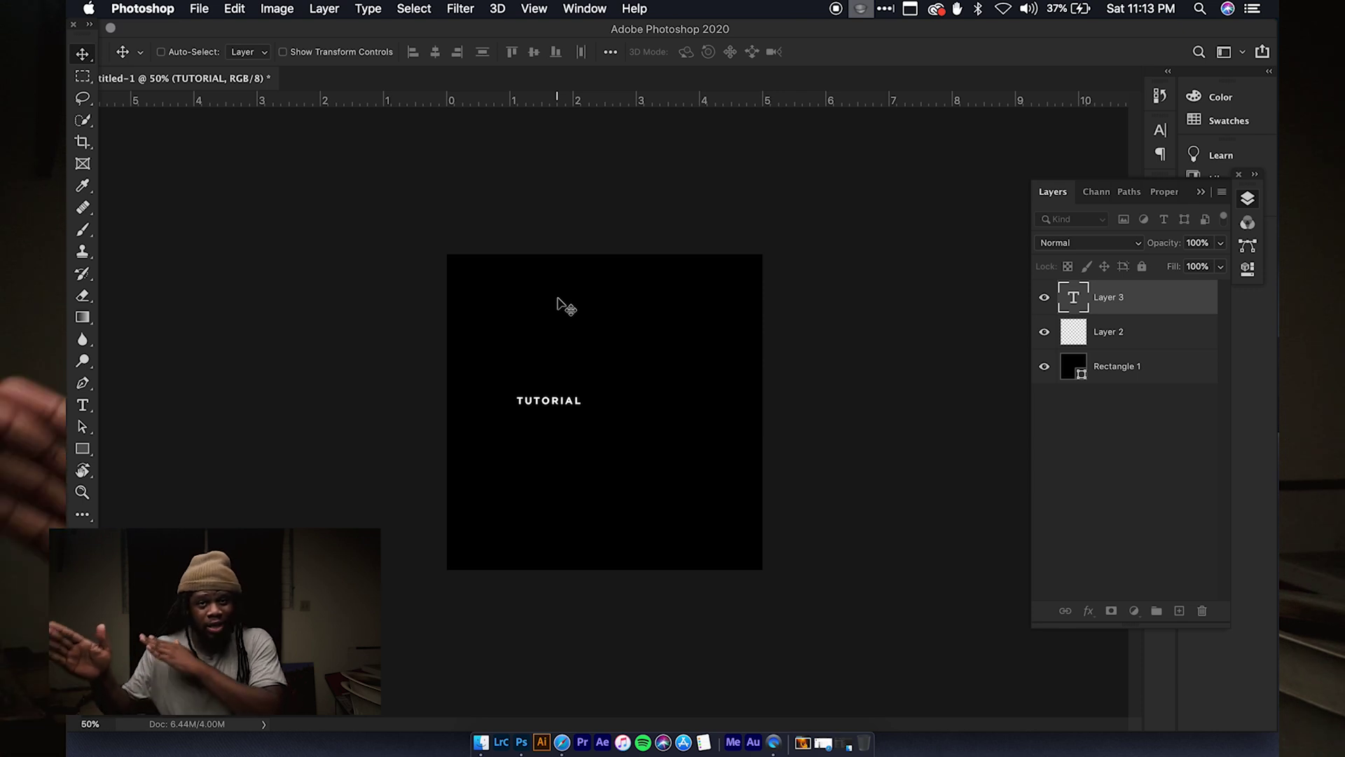
pyautogui.moveTo(753, 405); pyautogui.dragTo(601, 383)
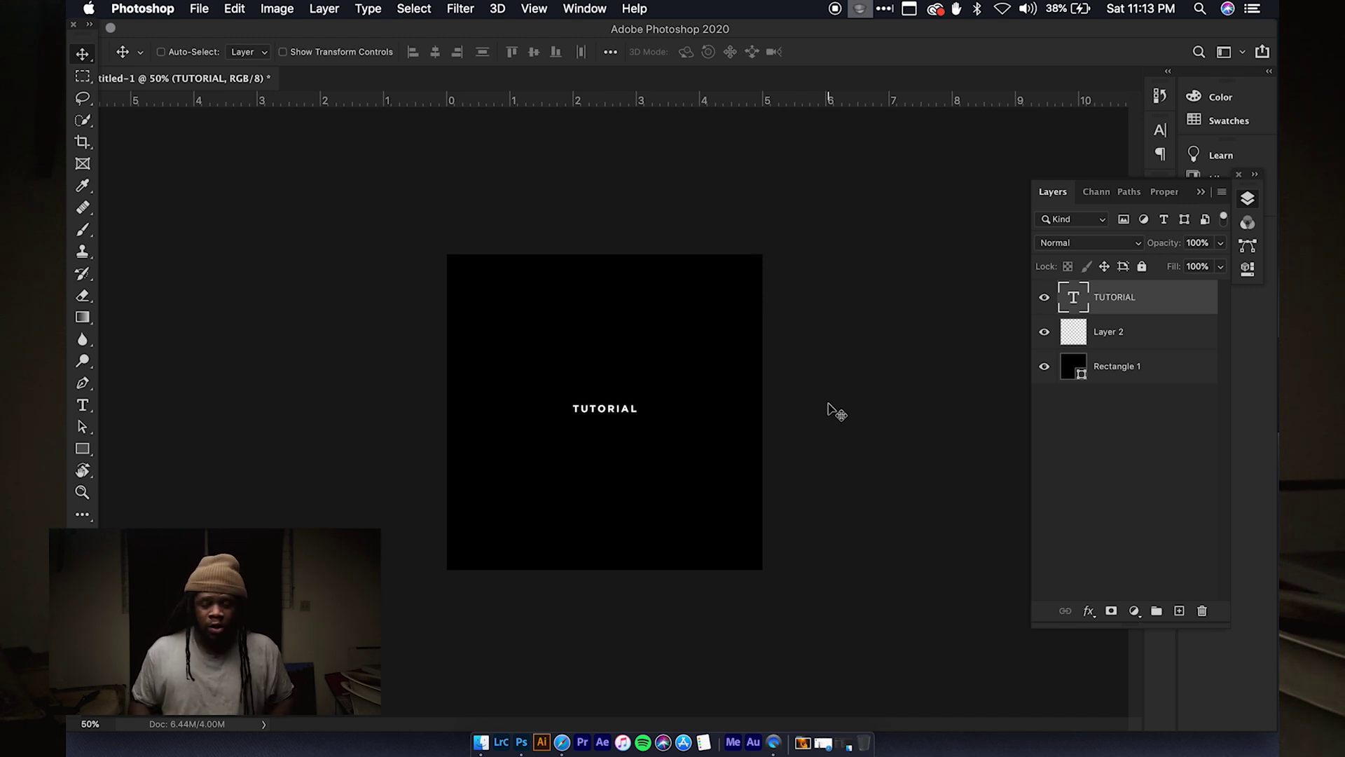
pyautogui.press('super')
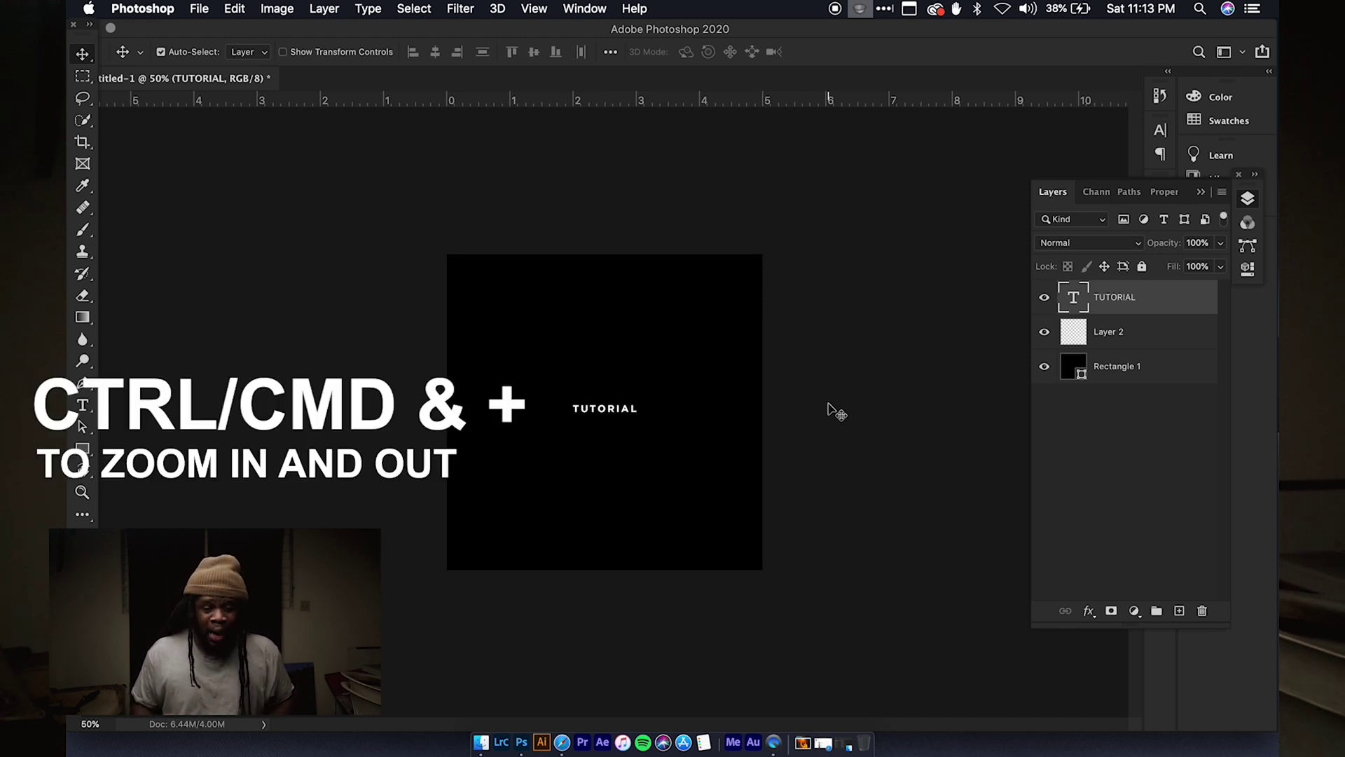
pyautogui.press('super+equal')
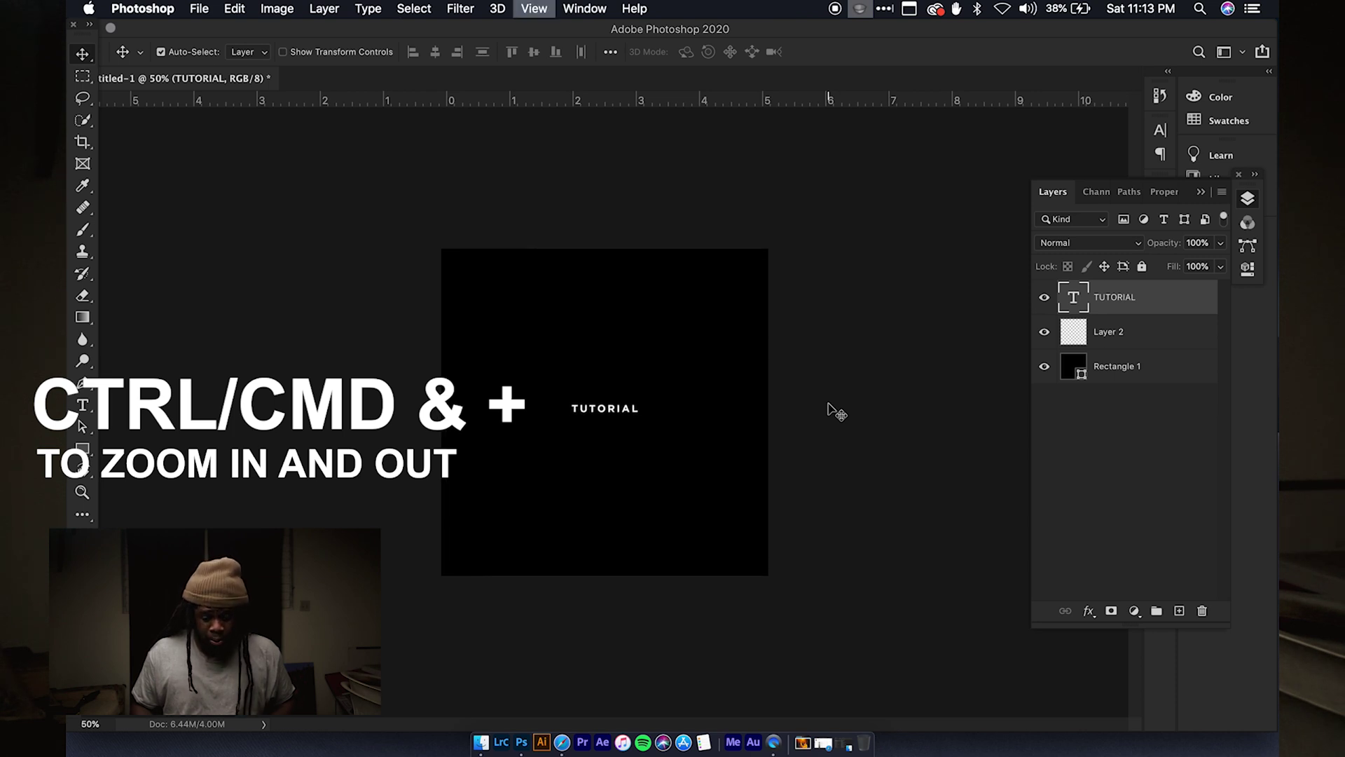
pyautogui.press('super+equal')
pyautogui.press('super+minus')
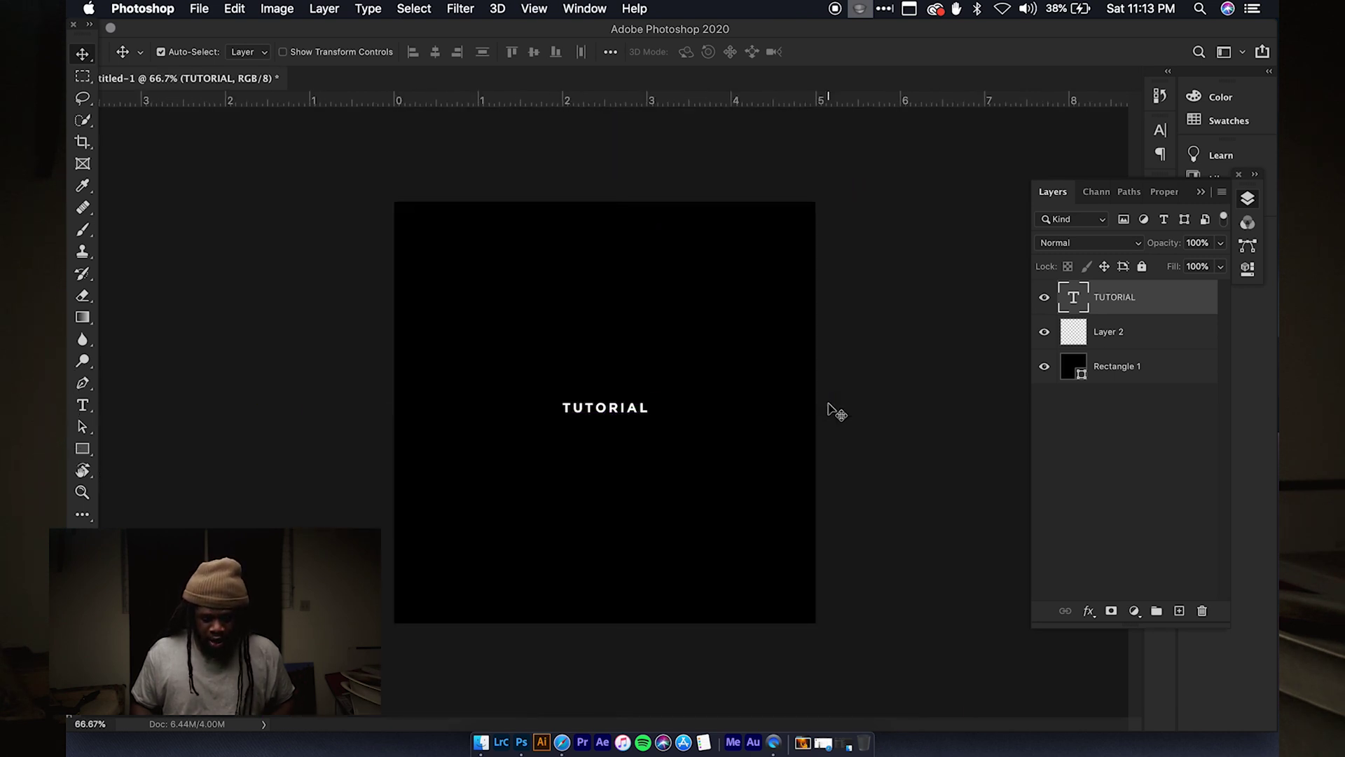
pyautogui.press('super+equal')
pyautogui.press('super+minus')
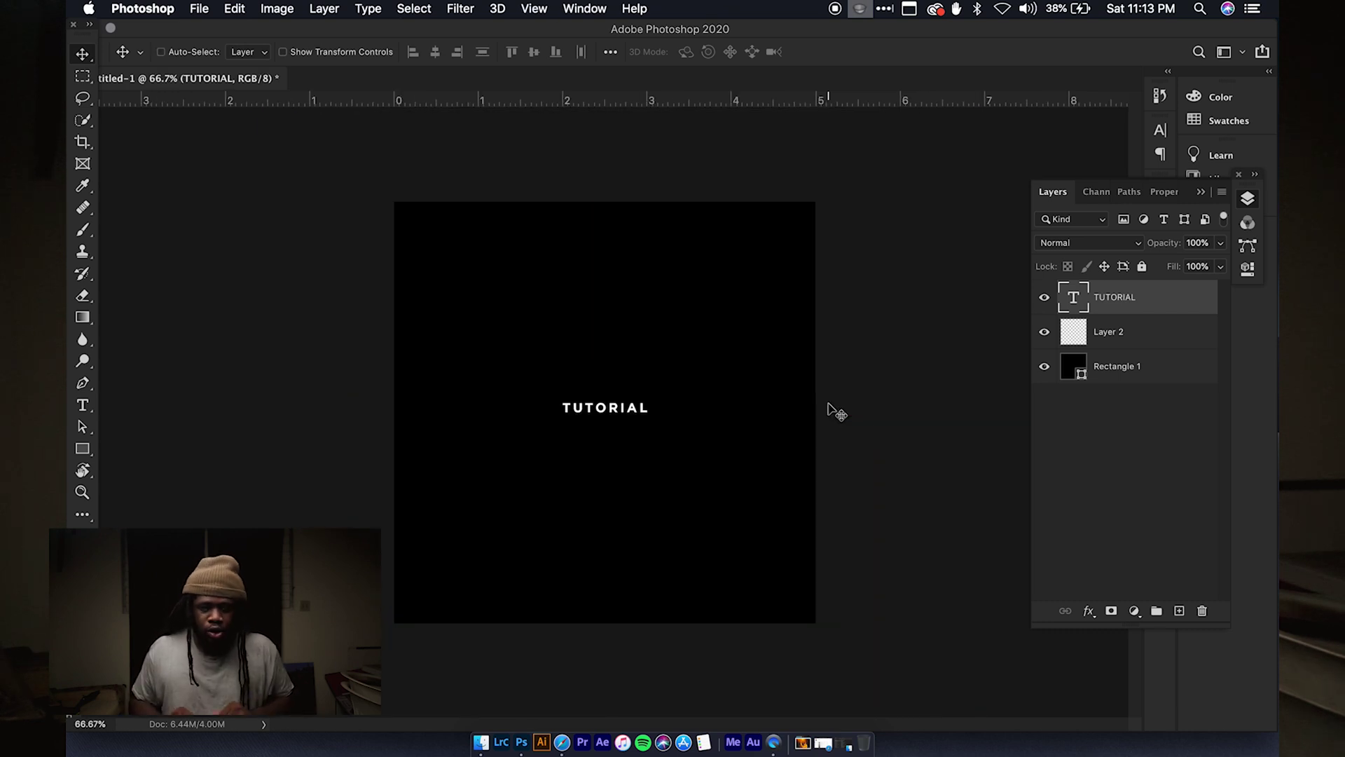
# On Layer 2, draw a red (#ff0000) square of about 1097 × 1097 px behind the TUTORIAL text
pyautogui.click(1171, 332)
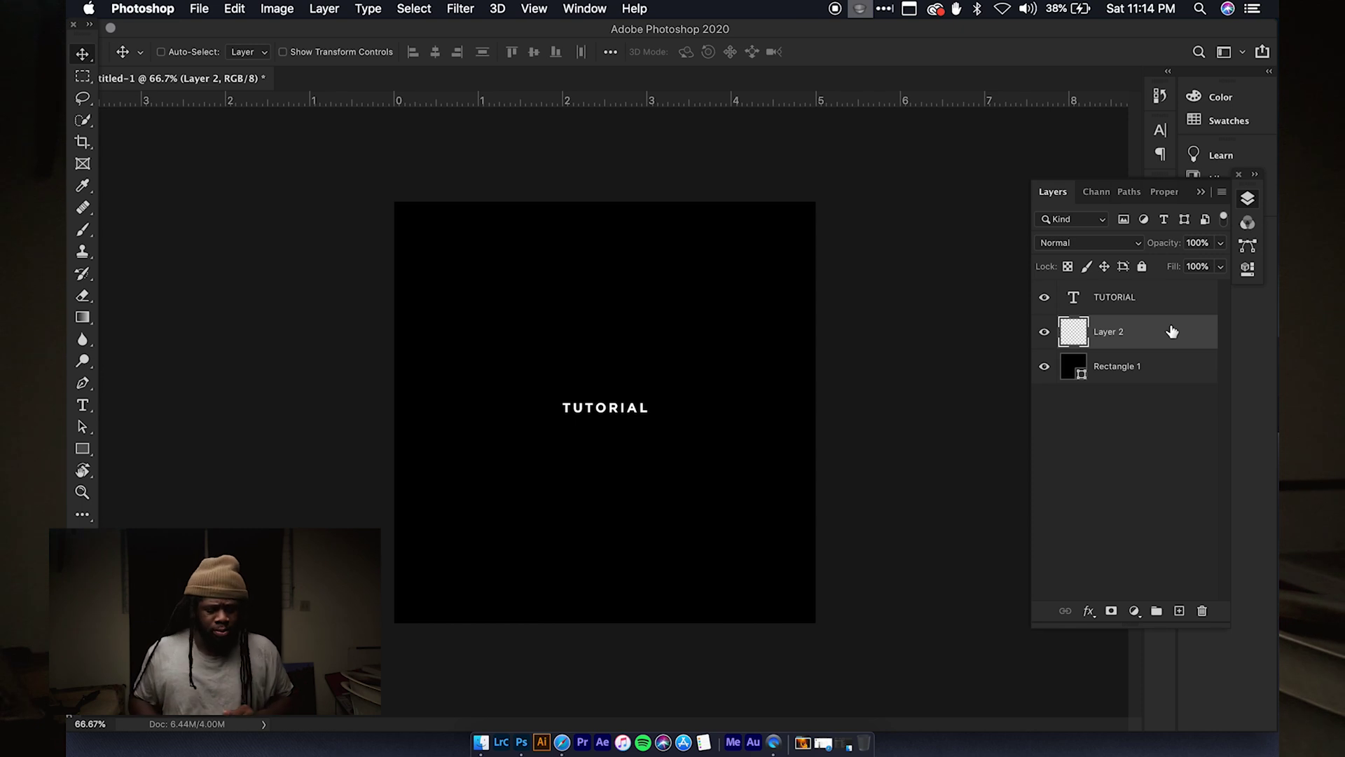
pyautogui.click(81, 446)
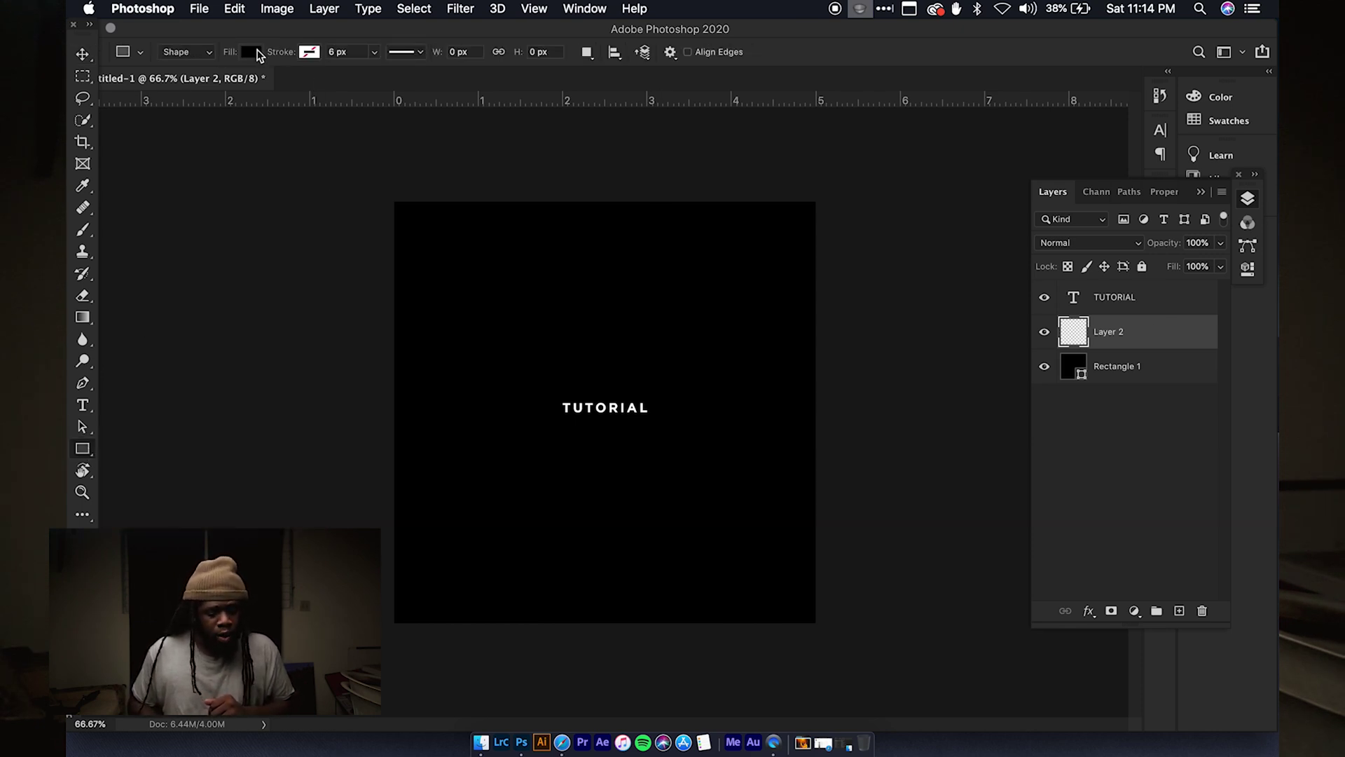
pyautogui.click(253, 53)
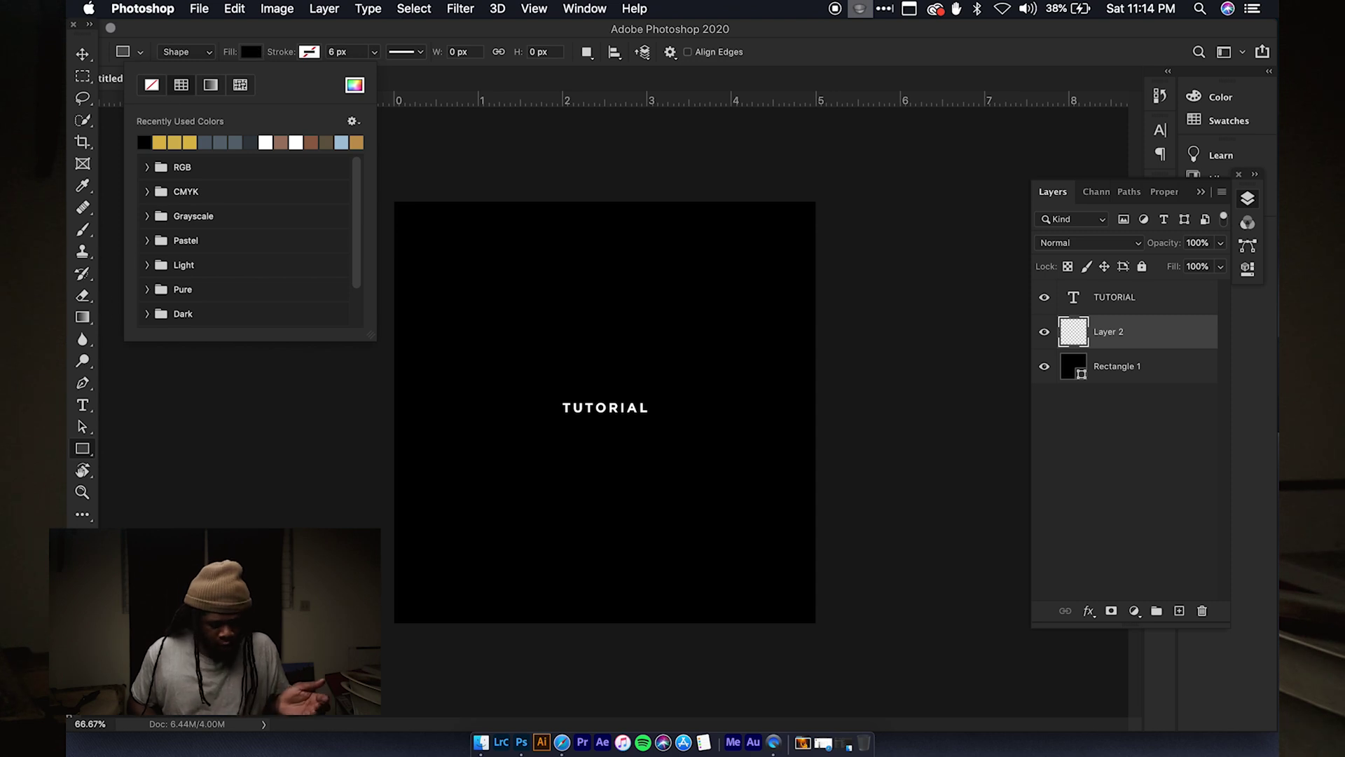
pyautogui.click(355, 85)
pyautogui.click(847, 182)
pyautogui.moveTo(848, 184); pyautogui.dragTo(849, 140)
pyautogui.click(830, 154)
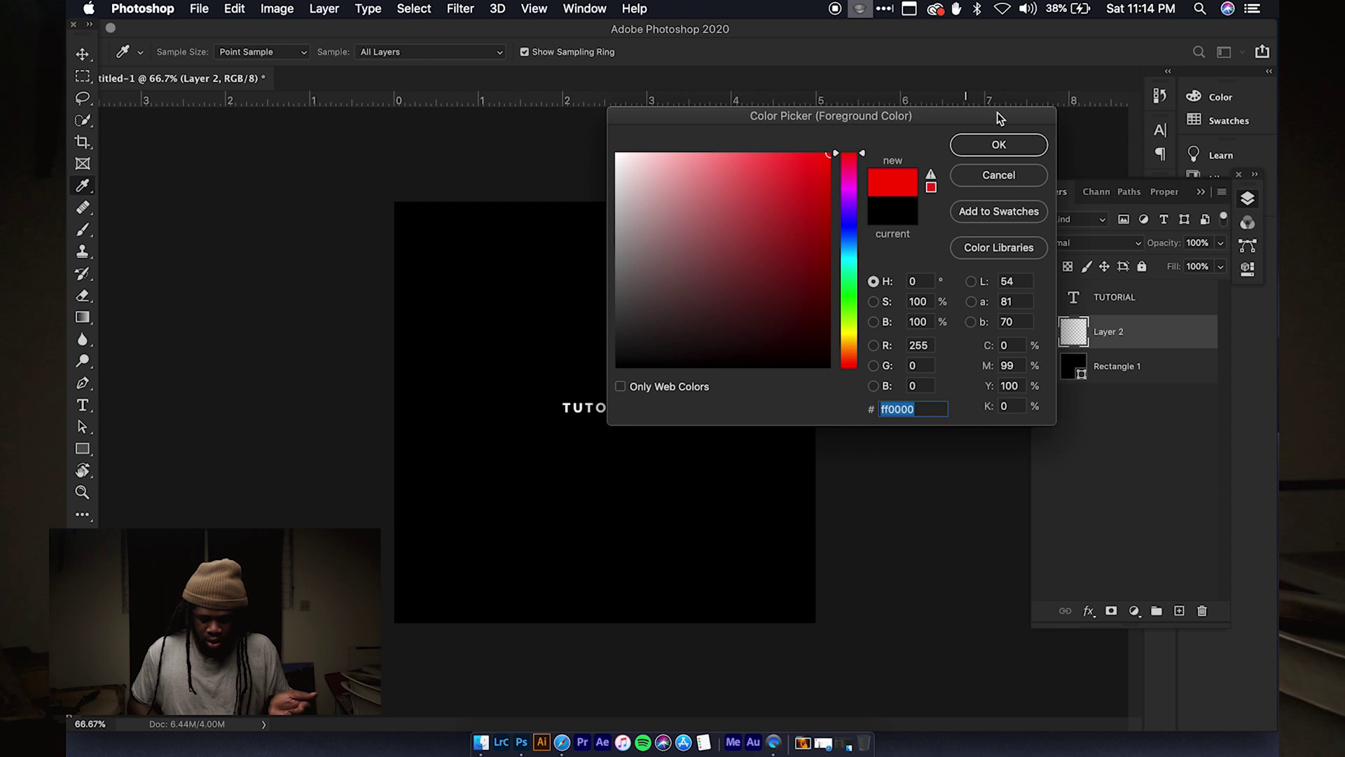
pyautogui.press('Return')
pyautogui.moveTo(449, 268); pyautogui.dragTo(784, 577)
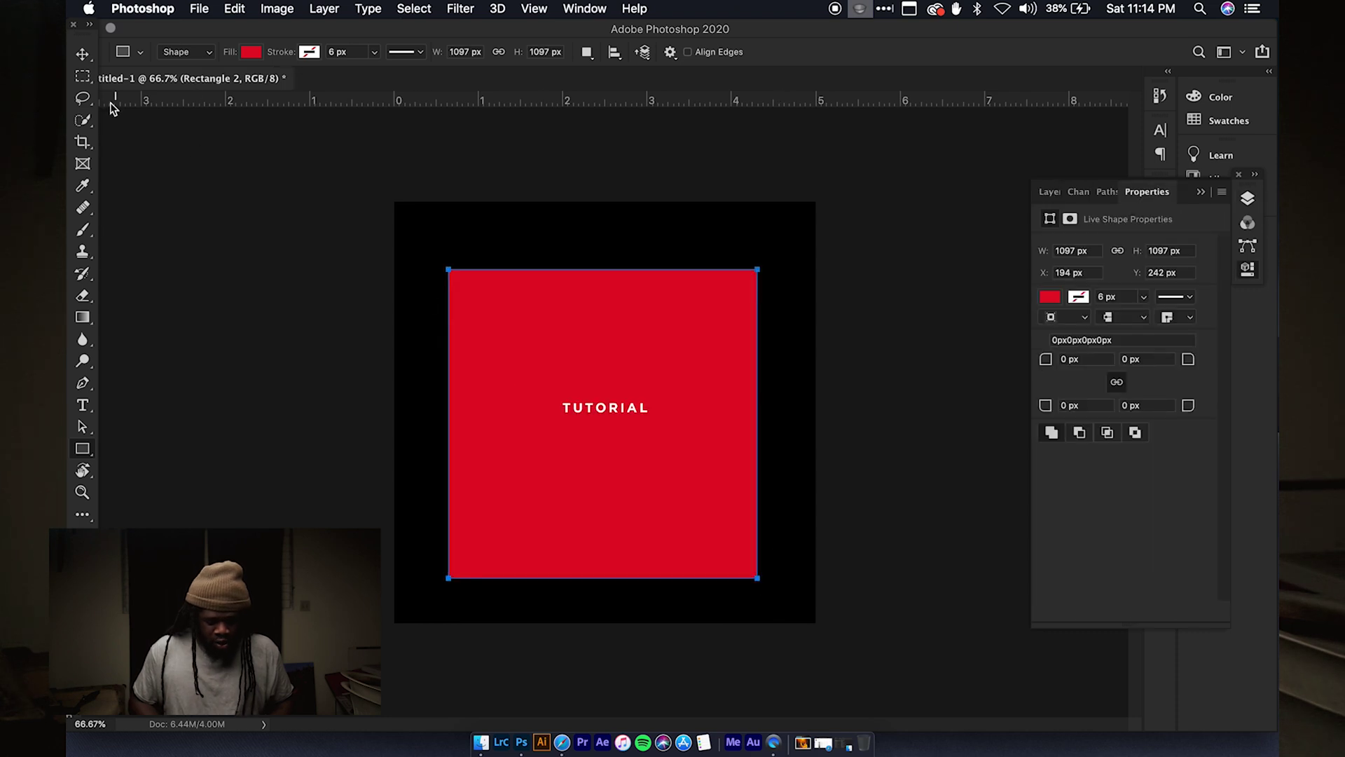
# Move the red square to the centre of the canvas and return to the layer list
pyautogui.click(83, 54)
pyautogui.moveTo(649, 313); pyautogui.dragTo(646, 299)
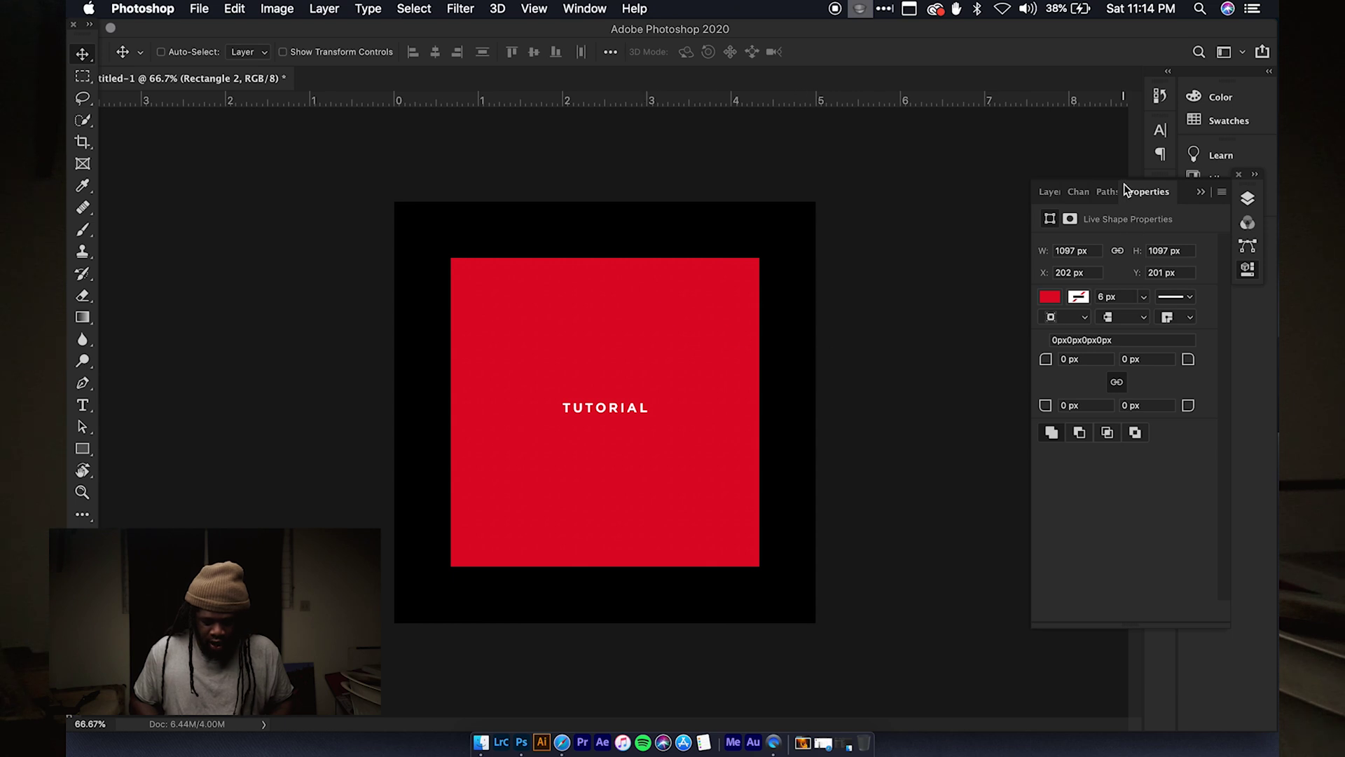
pyautogui.click(1047, 192)
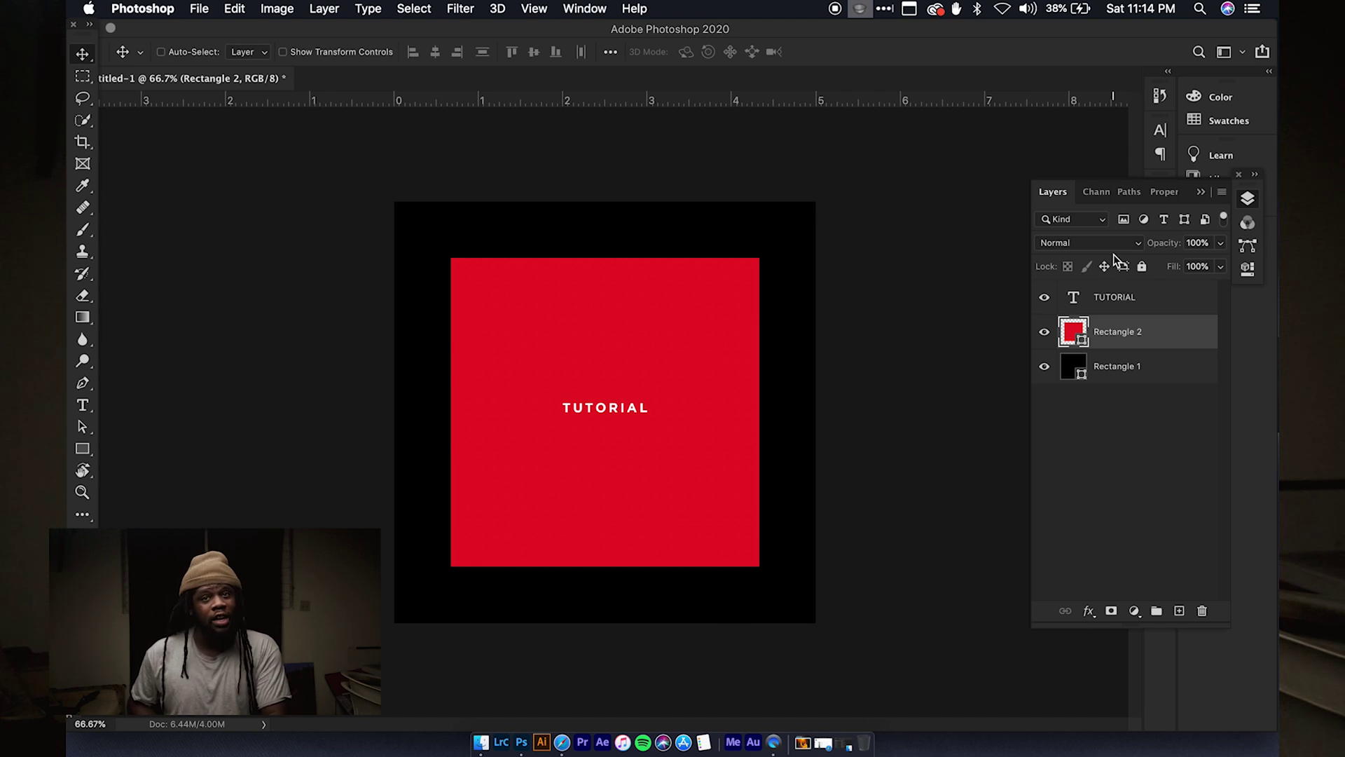
# Try the TUTORIAL text and Rectangle 2 beneath Rectangle 1, and restore the layer order TUTORIAL, Rectangle 2, Rectangle 1
pyautogui.click(1118, 301)
pyautogui.moveTo(1119, 305); pyautogui.dragTo(1134, 413)
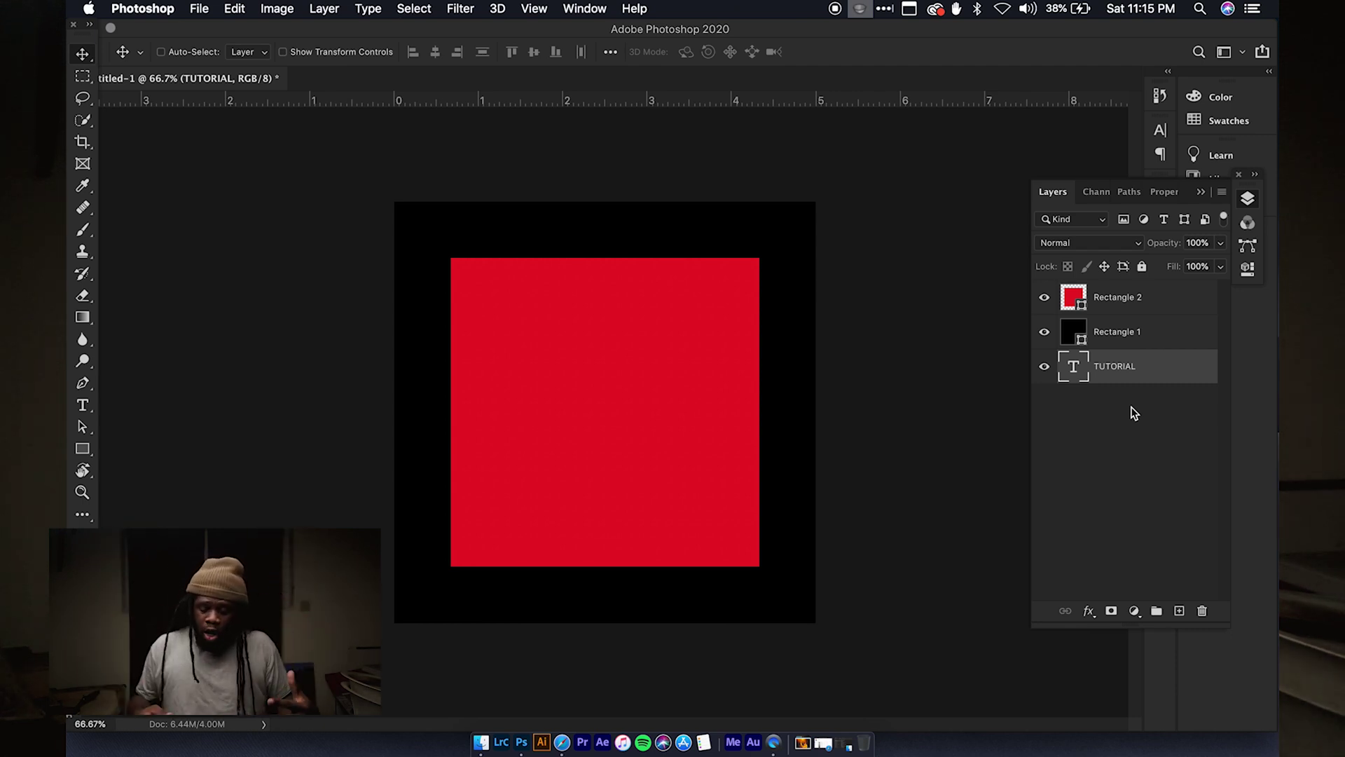
pyautogui.moveTo(1114, 296); pyautogui.dragTo(1118, 421)
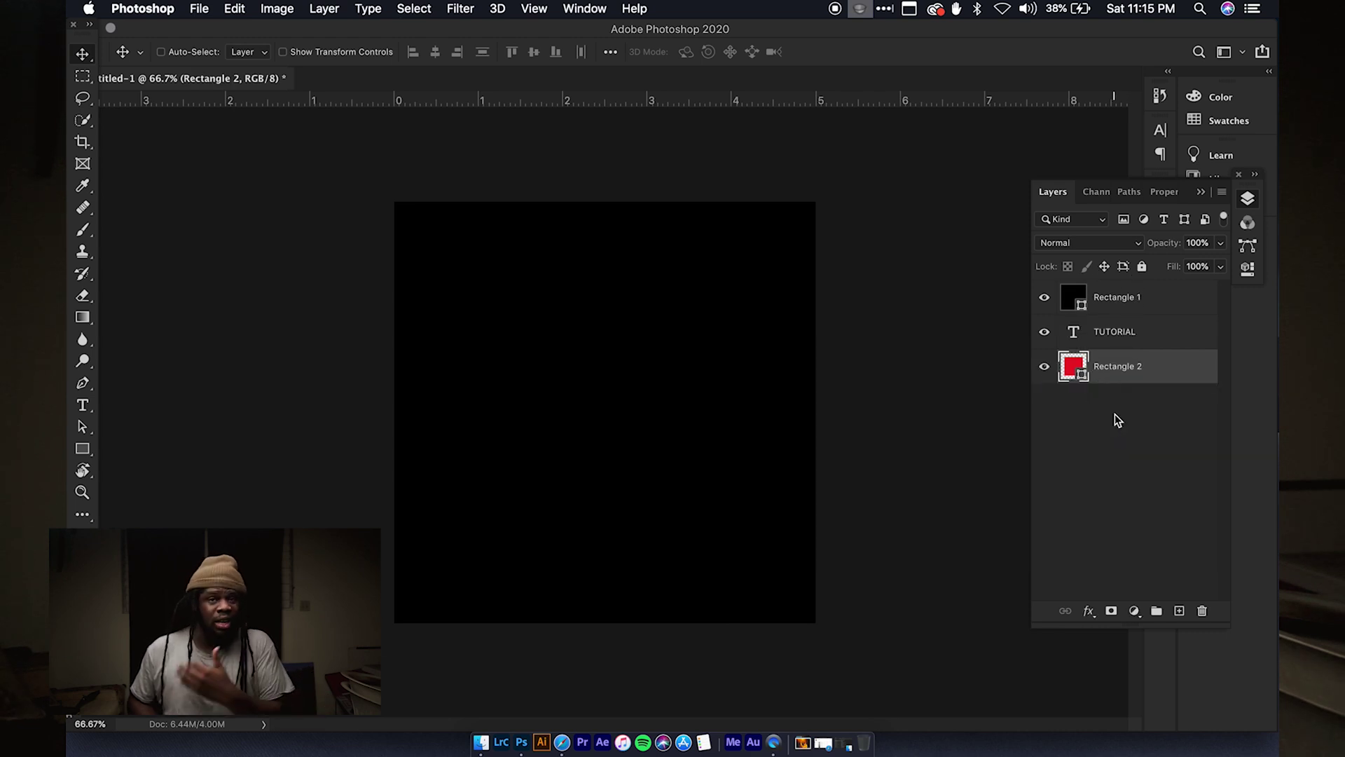
pyautogui.moveTo(1126, 336); pyautogui.dragTo(1130, 294)
pyautogui.moveTo(1120, 365); pyautogui.dragTo(1114, 333)
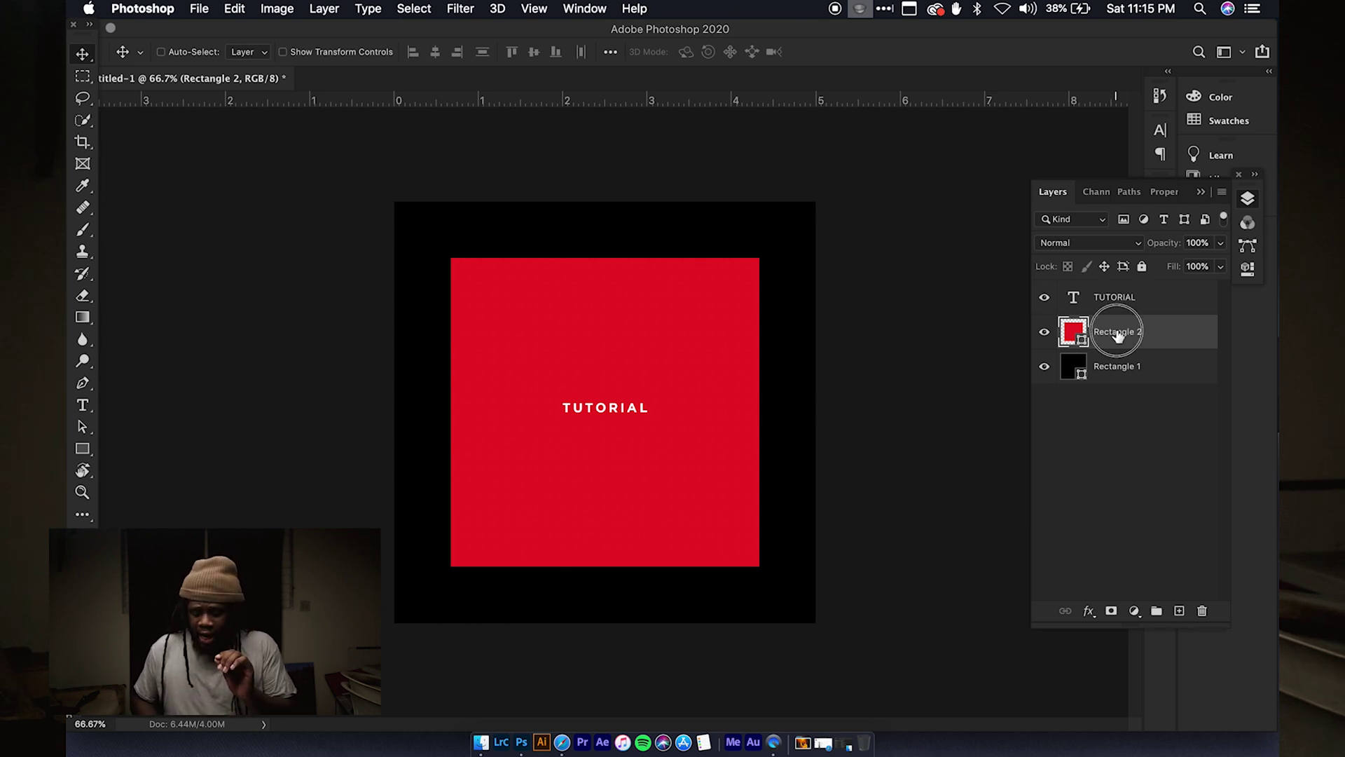
# Rename the Rectangle 2 layer as "Red Square" and delete that layer
pyautogui.doubleClick(1118, 333)
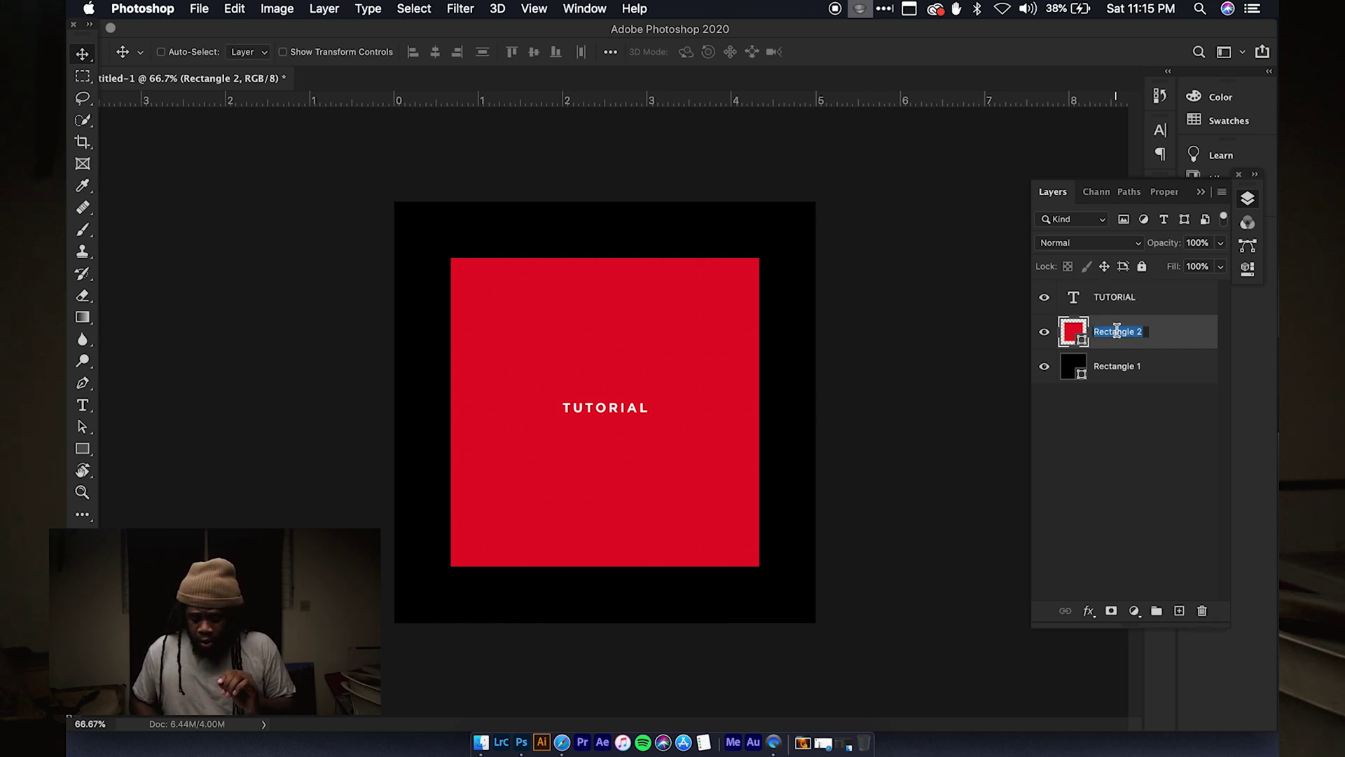
pyautogui.press('BackSpace')
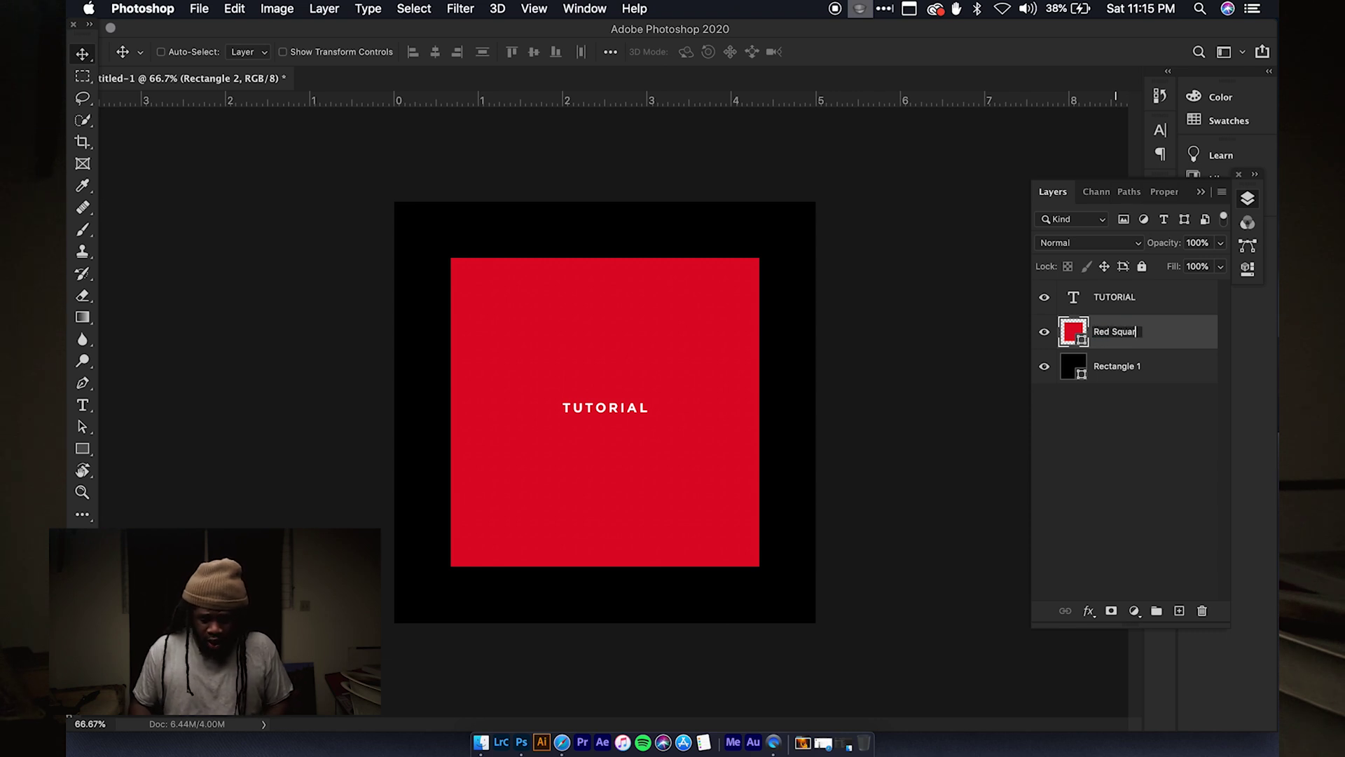
pyautogui.press('Return')
pyautogui.click(1177, 336)
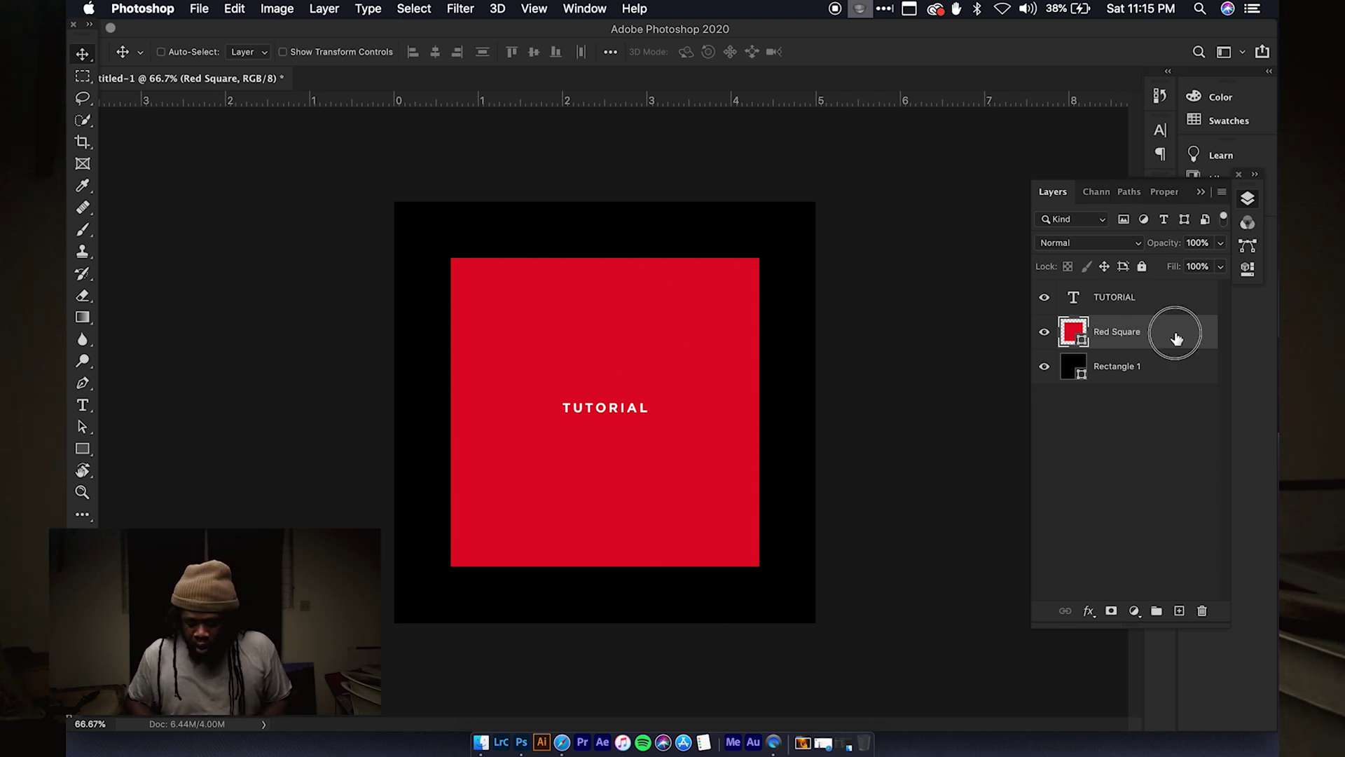
pyautogui.press('BackSpace')
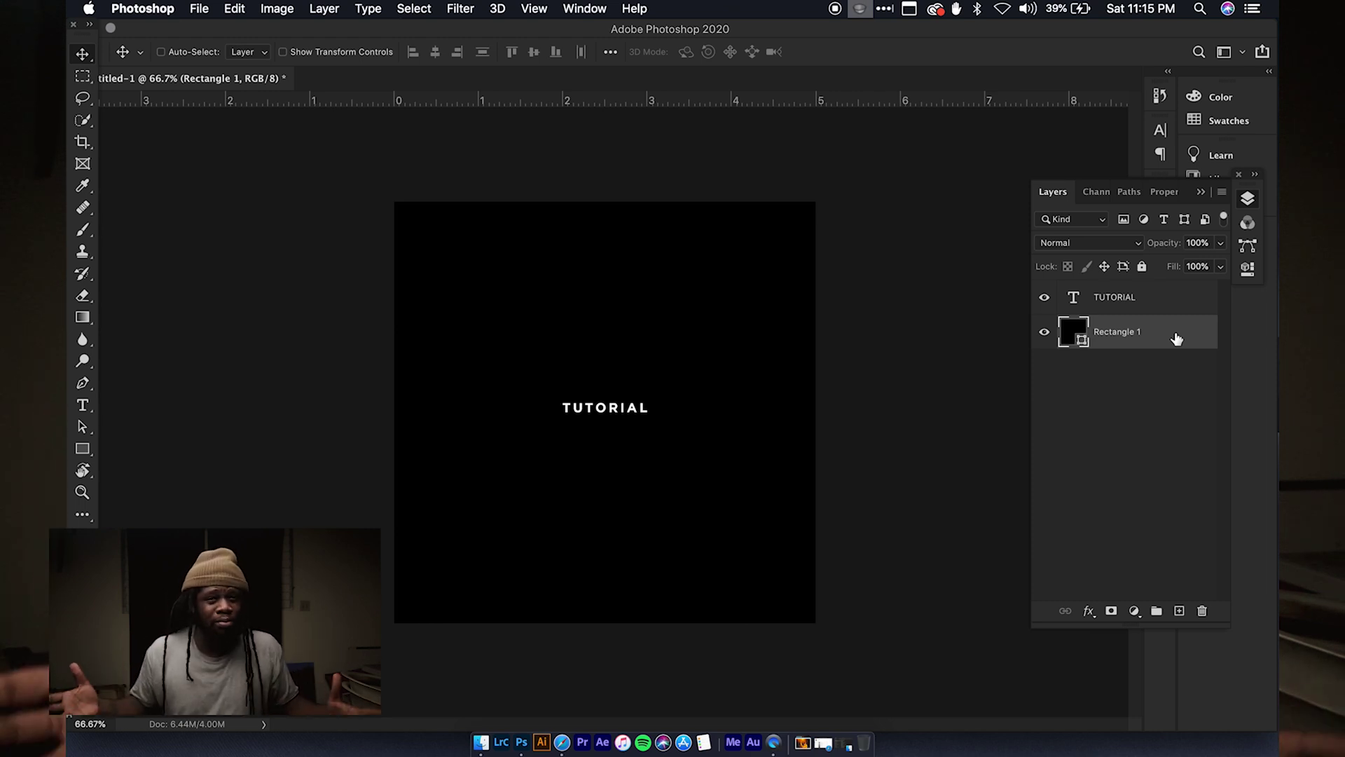
# Add a new white text layer reading "PHOTOSHOP" above the TUTORIAL text on the canvas
pyautogui.click(1163, 308)
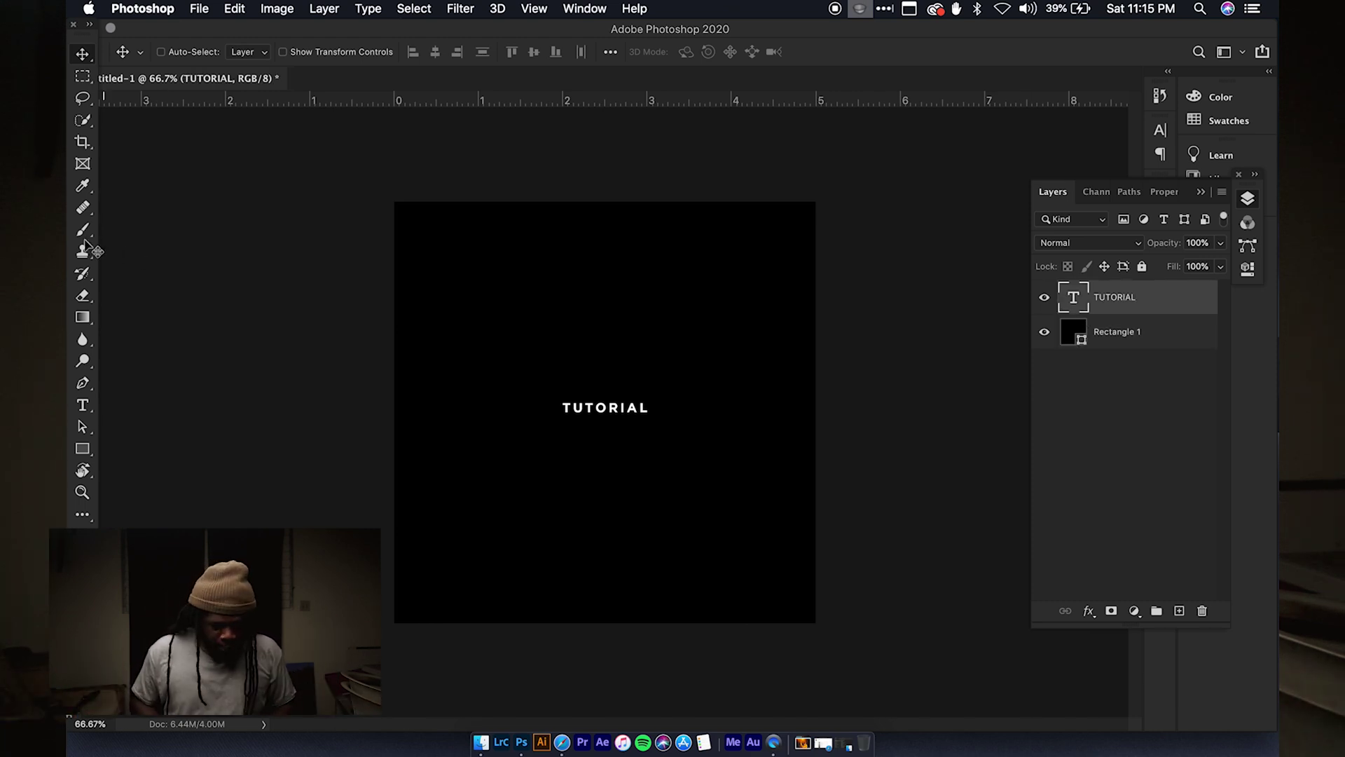
pyautogui.click(84, 406)
pyautogui.click(524, 337)
pyautogui.press('BackSpace')
pyautogui.write('PHOTOSHOP')
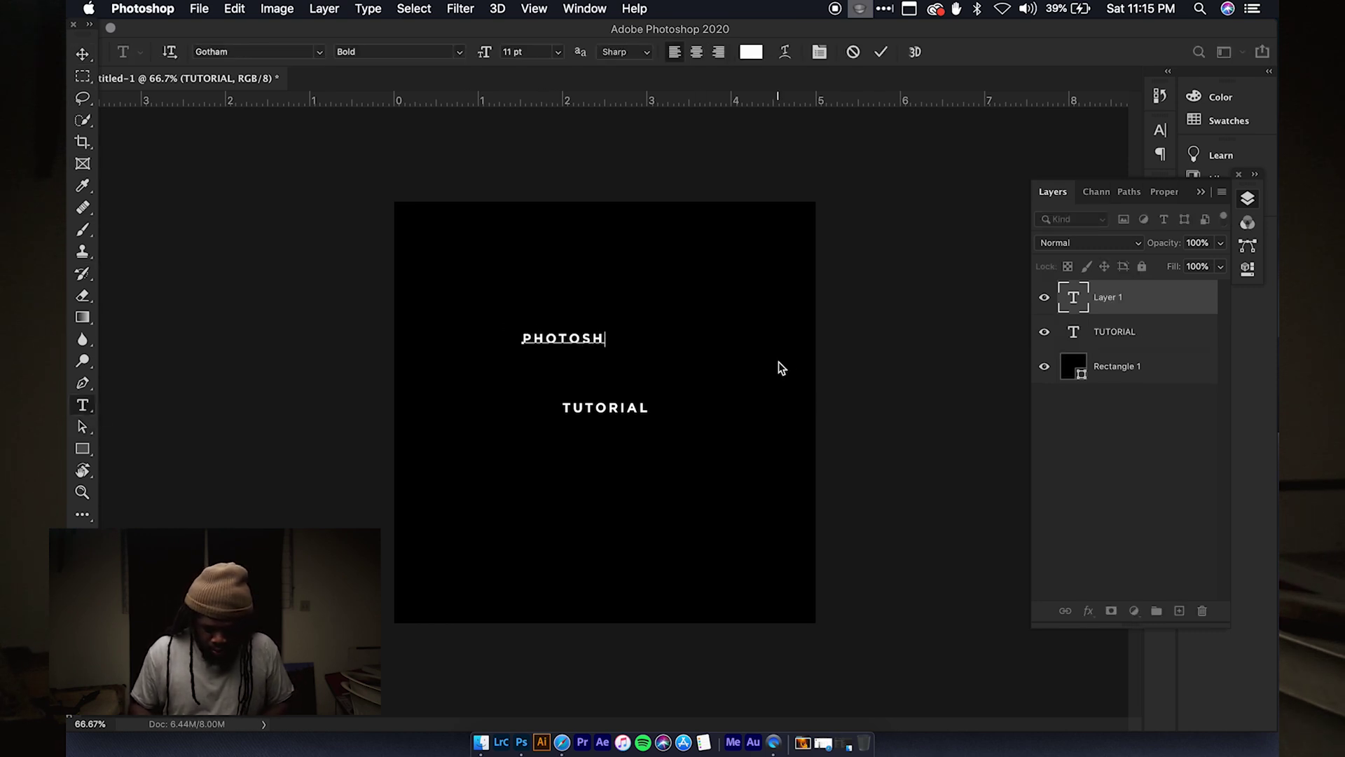
pyautogui.click(83, 54)
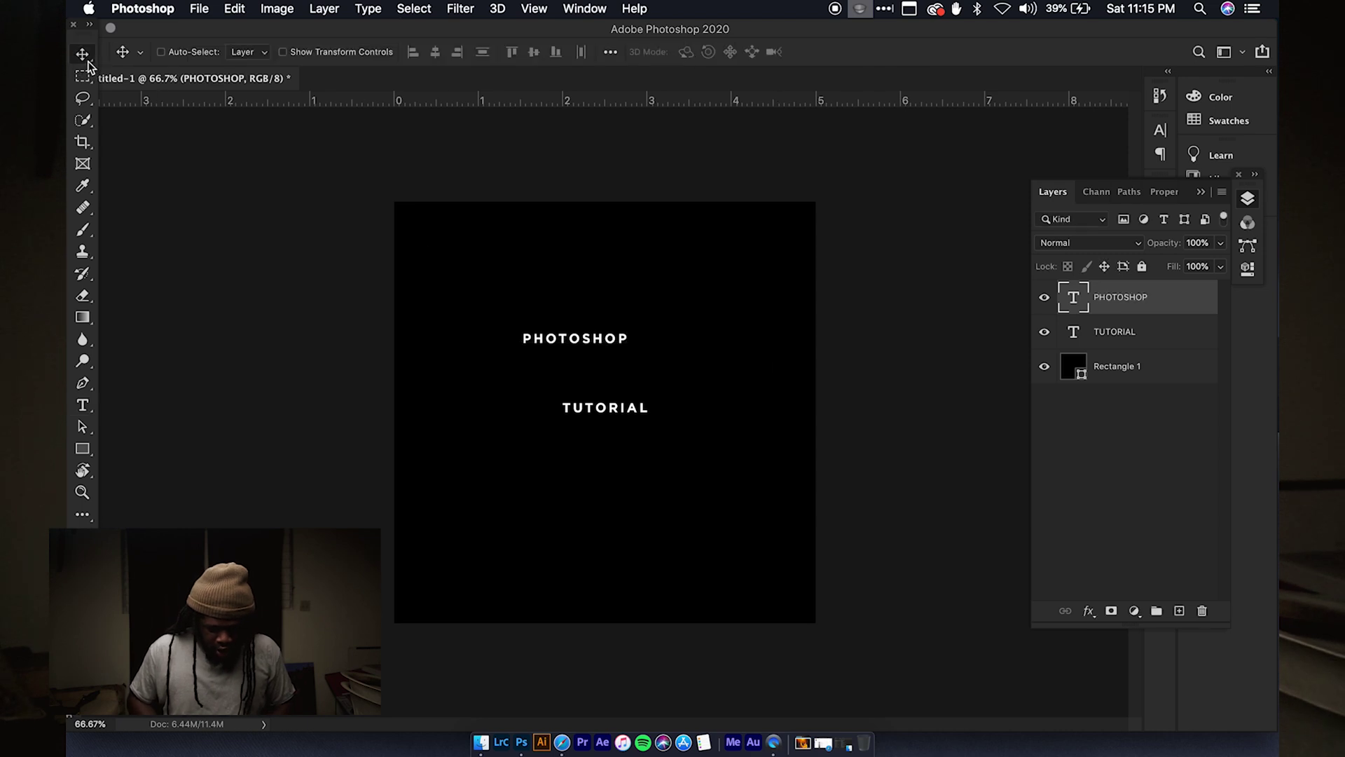
pyautogui.press('super+t')
pyautogui.moveTo(639, 356); pyautogui.dragTo(712, 397)
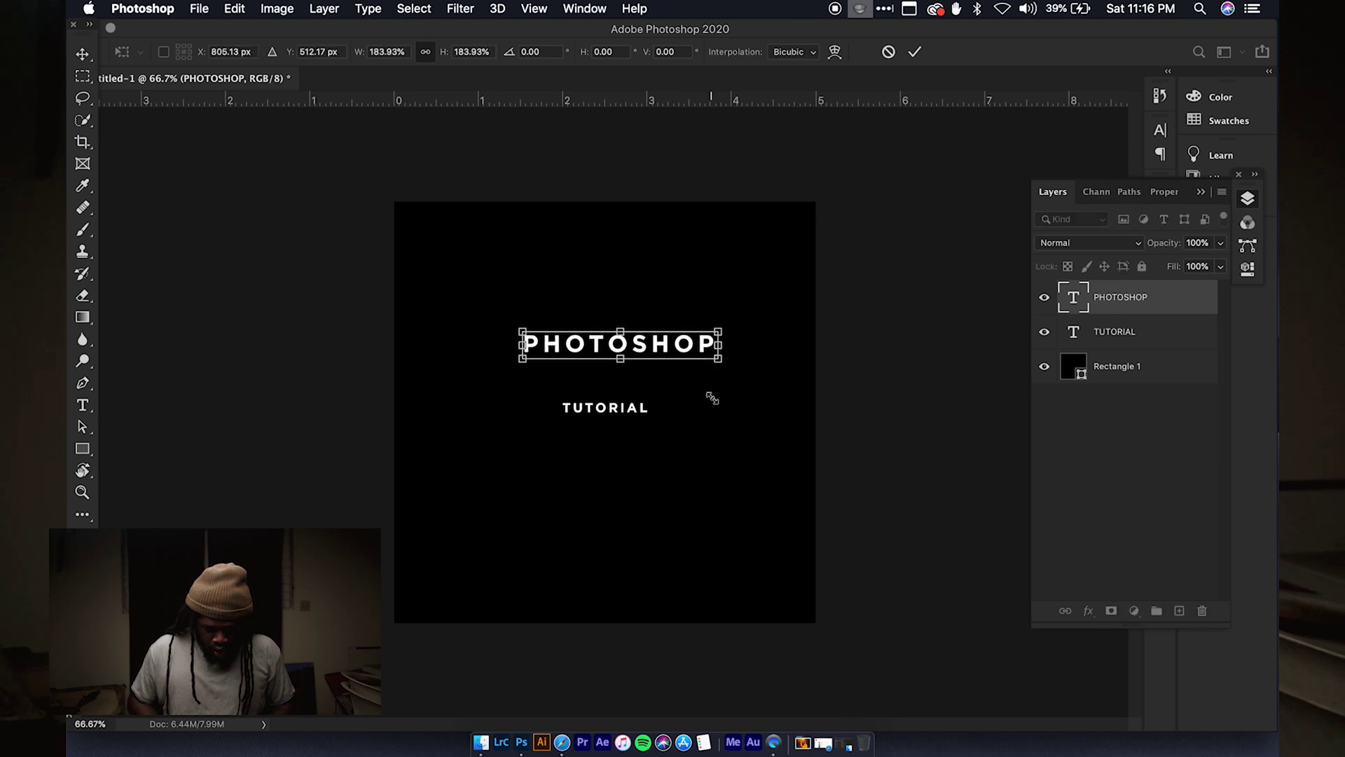
pyautogui.press('Escape')
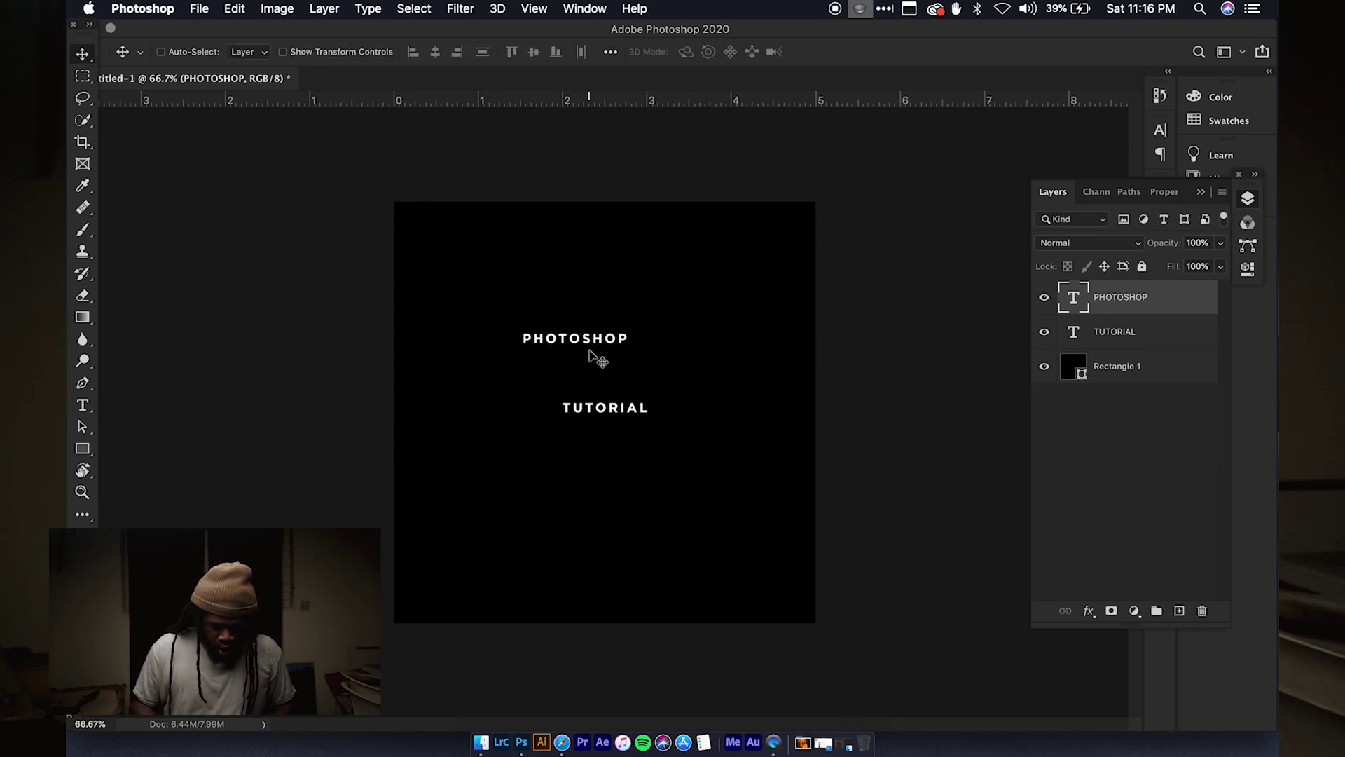
# Scale the PHOTOSHOP text to about 231% and place it centred directly above TUTORIAL
pyautogui.press('super')
pyautogui.press('super+t')
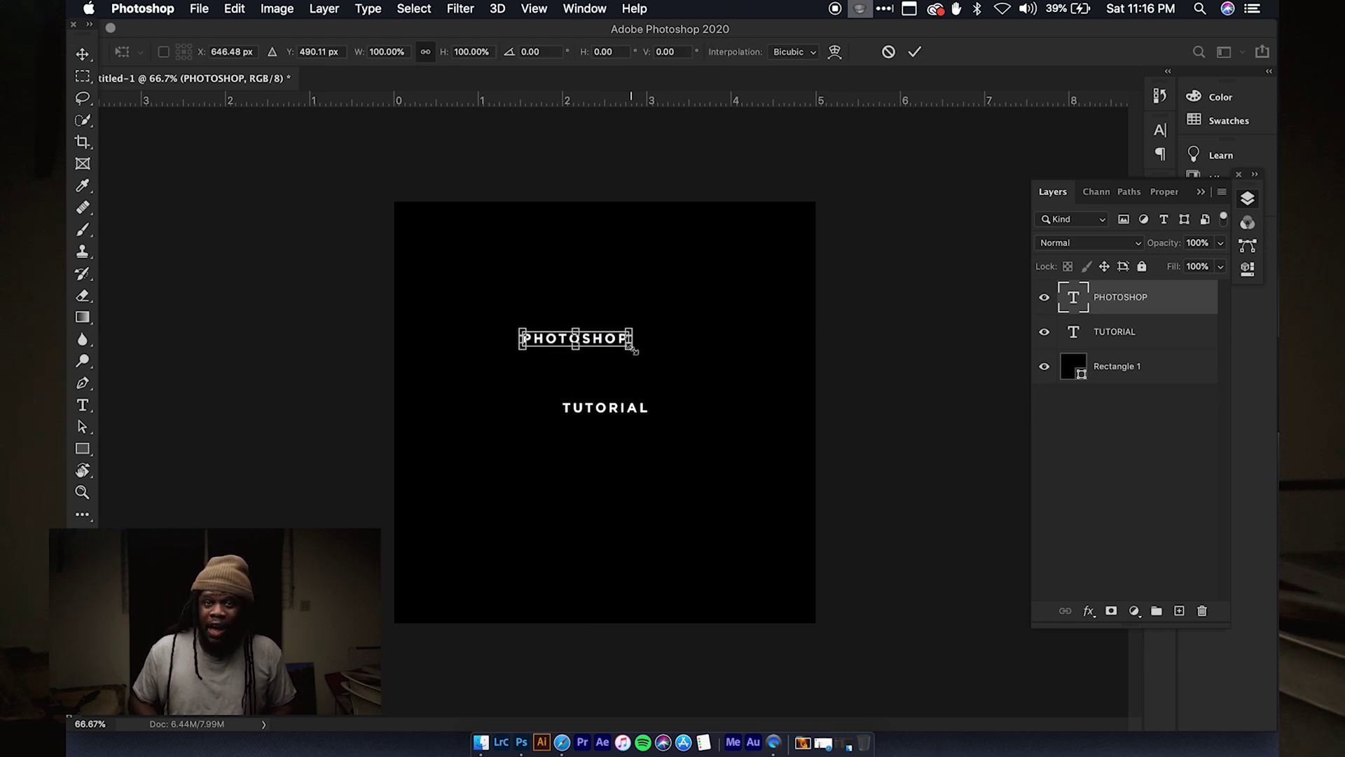
pyautogui.moveTo(631, 347); pyautogui.dragTo(761, 435)
pyautogui.moveTo(709, 348); pyautogui.dragTo(667, 385)
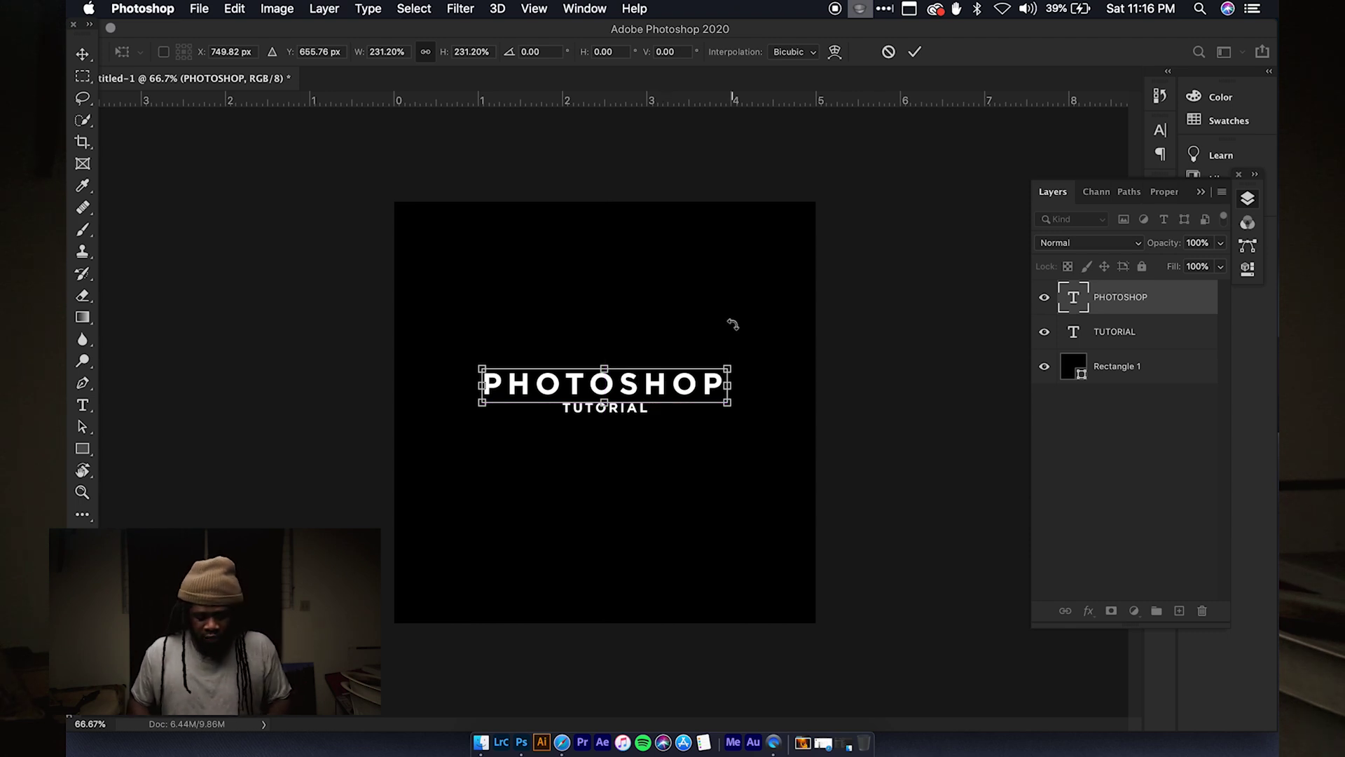
pyautogui.moveTo(662, 384)
pyautogui.mouseDown()
pyautogui.moveTo(702, 356)
pyautogui.moveTo(663, 384)
pyautogui.mouseUp()
pyautogui.press('Return')
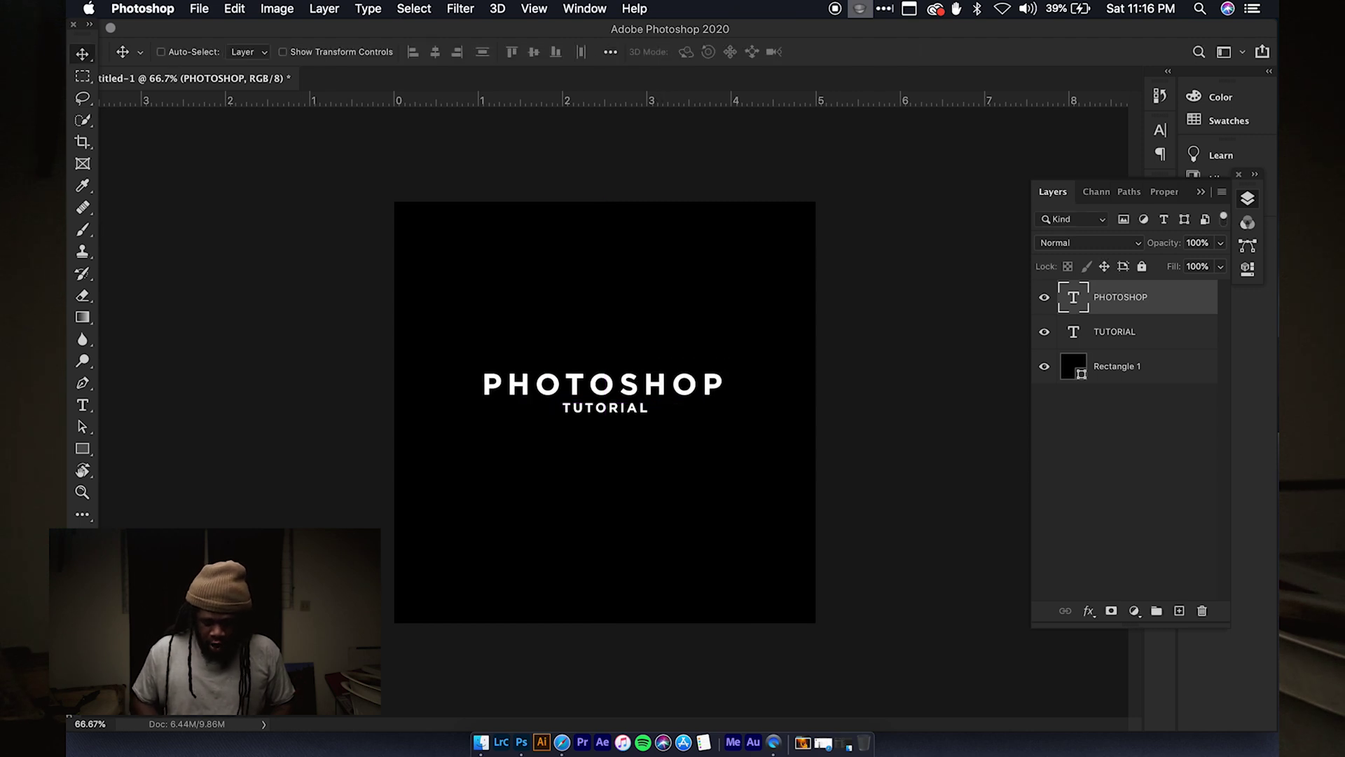
# Move the PHOTOSHOP and TUTORIAL text layers together slightly down and align their horizontal centers
pyautogui.hotkey('alt', 'shift', '[')
pyautogui.moveTo(664, 381)
pyautogui.mouseDown()
pyautogui.moveTo(685, 400)
pyautogui.moveTo(664, 401)
pyautogui.mouseUp()
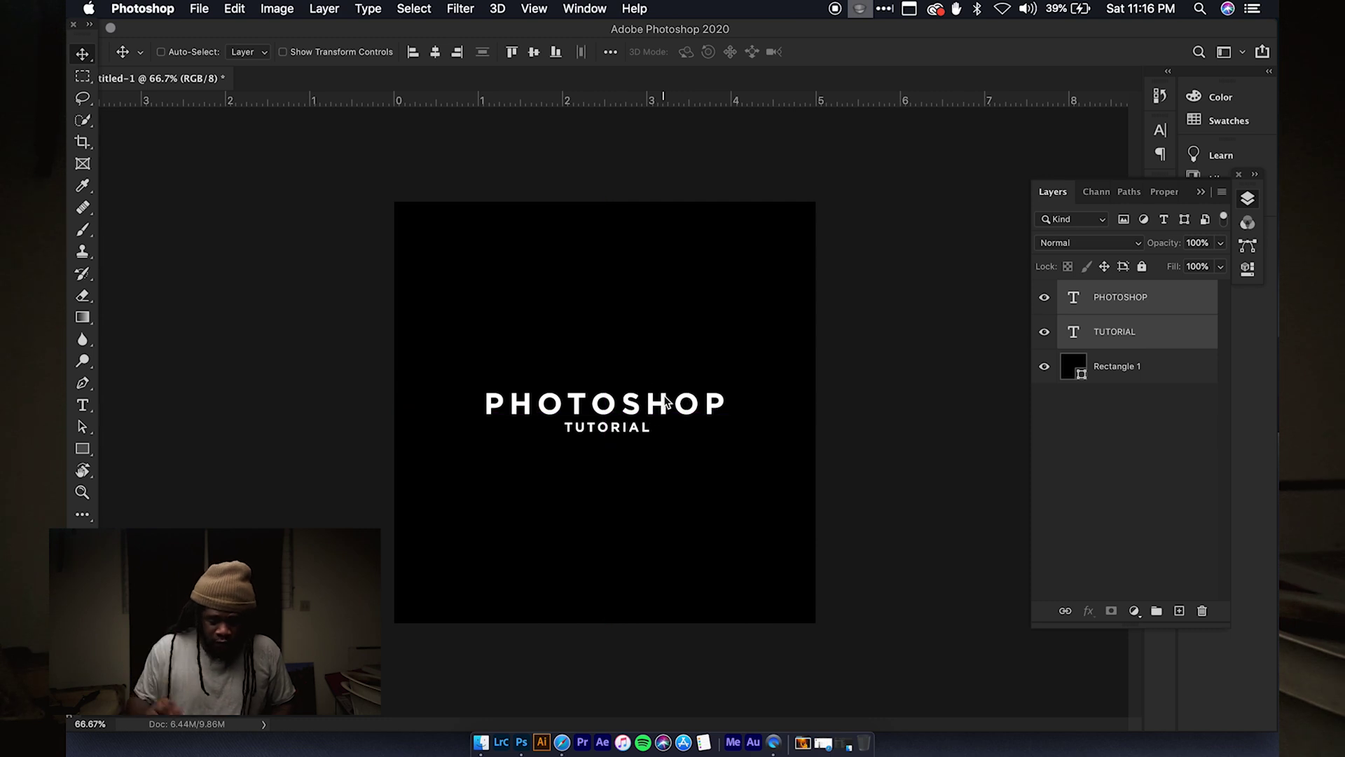
pyautogui.click(435, 60)
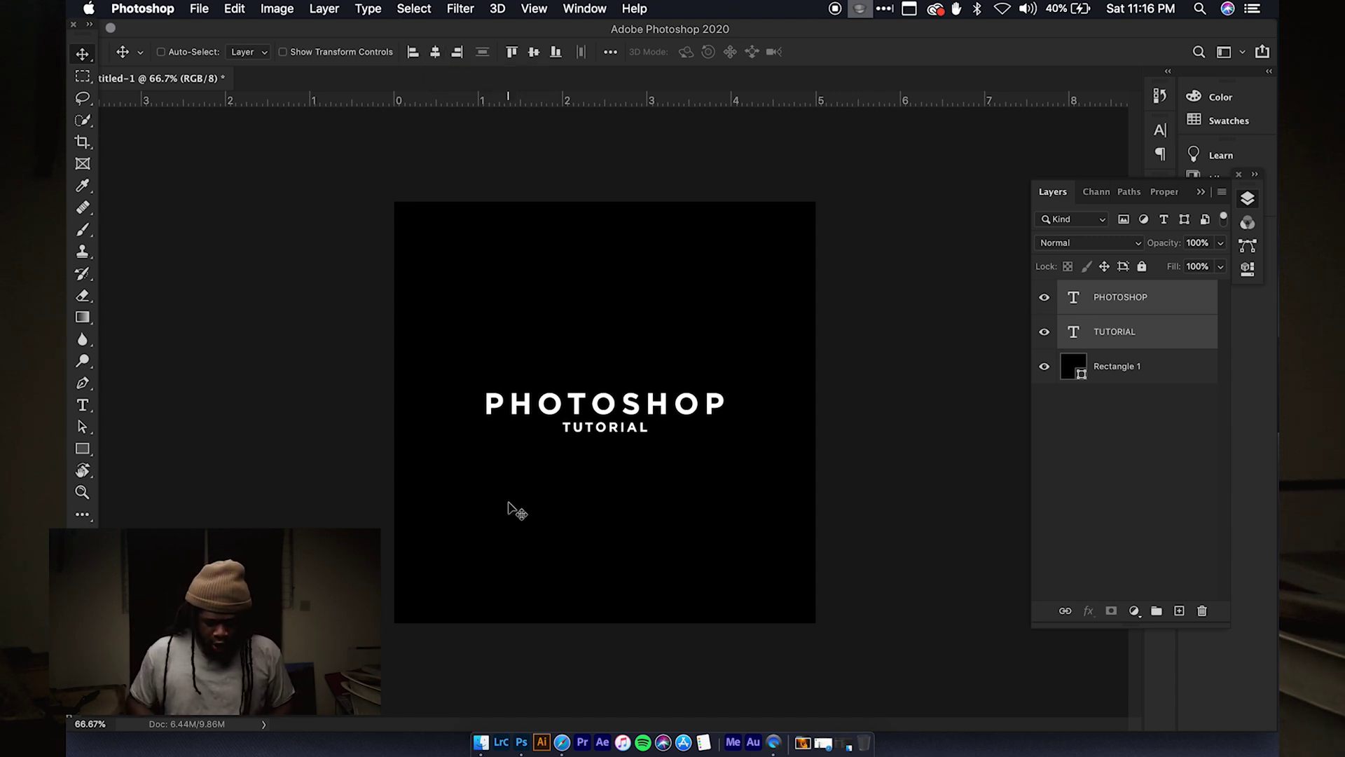
# Add the text "FOR YOUTUBE" at 11 pt in a lighter Gotham weight and place it directly beneath TUTORIAL
pyautogui.press('t')
pyautogui.click(507, 544)
pyautogui.write('FOR YOUT ')
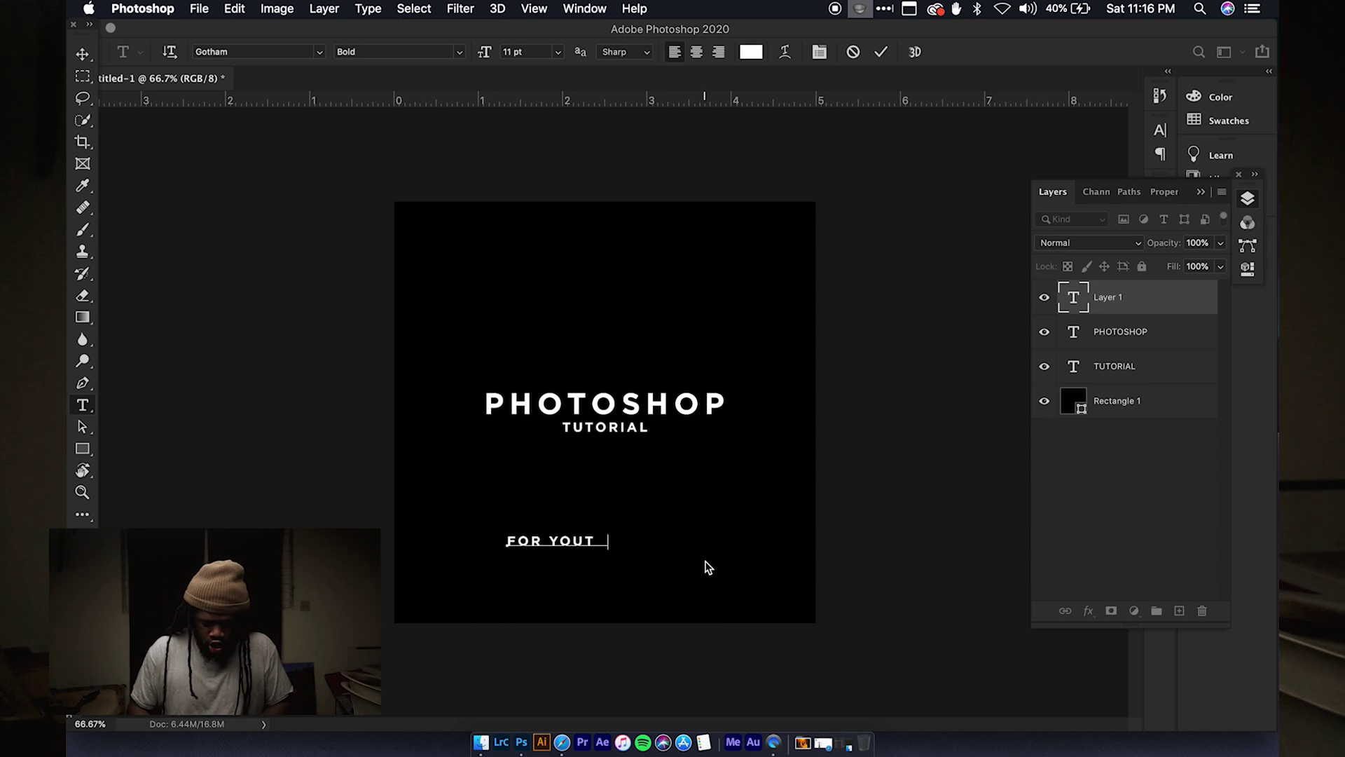
pyautogui.write('UBE')
pyautogui.press('super+a')
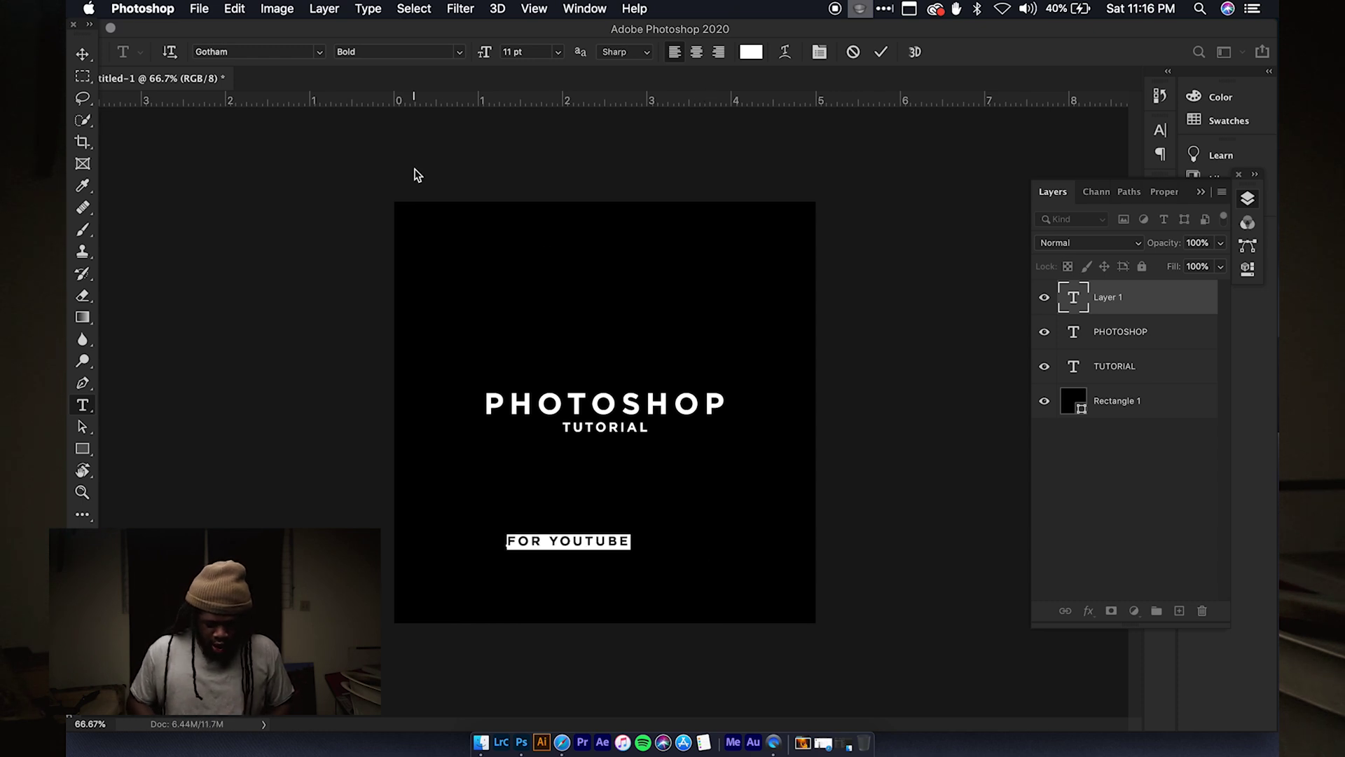
pyautogui.click(458, 52)
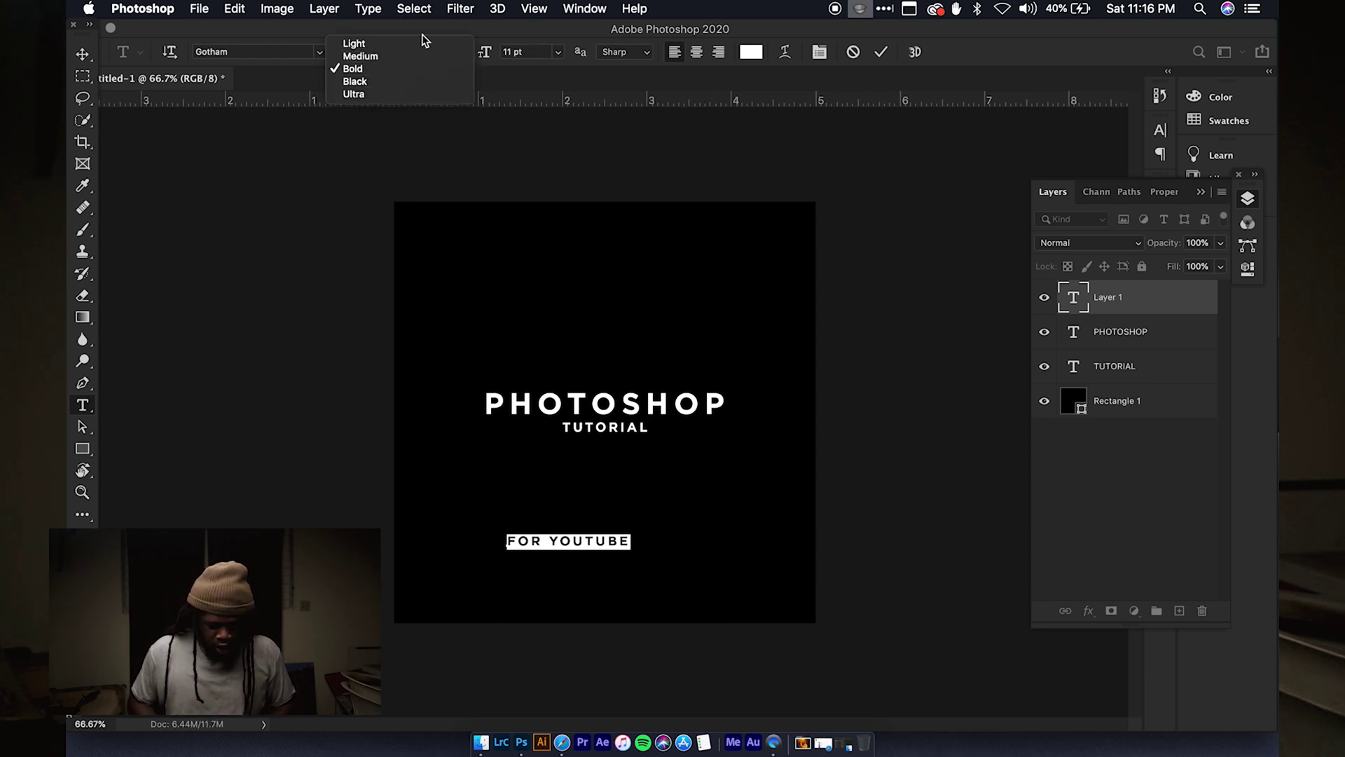
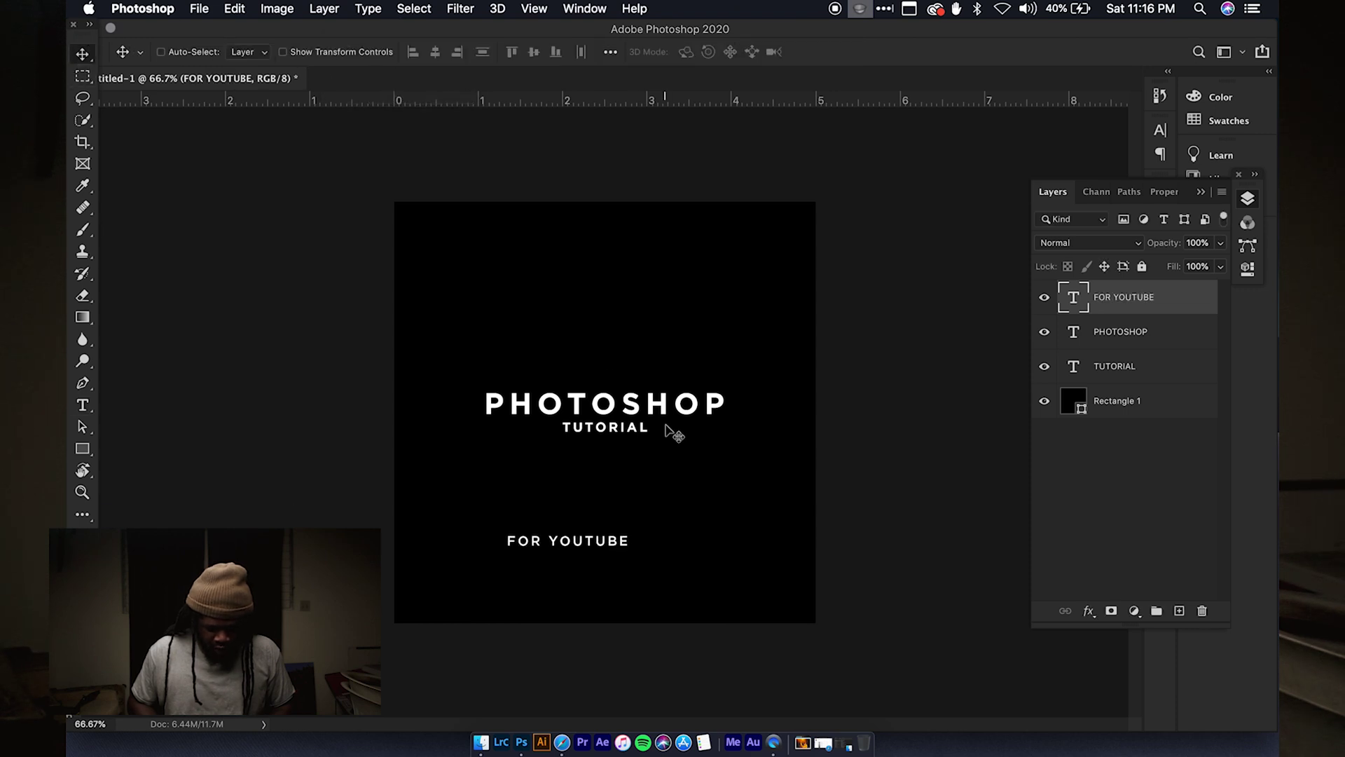
pyautogui.moveTo(601, 540); pyautogui.dragTo(621, 453)
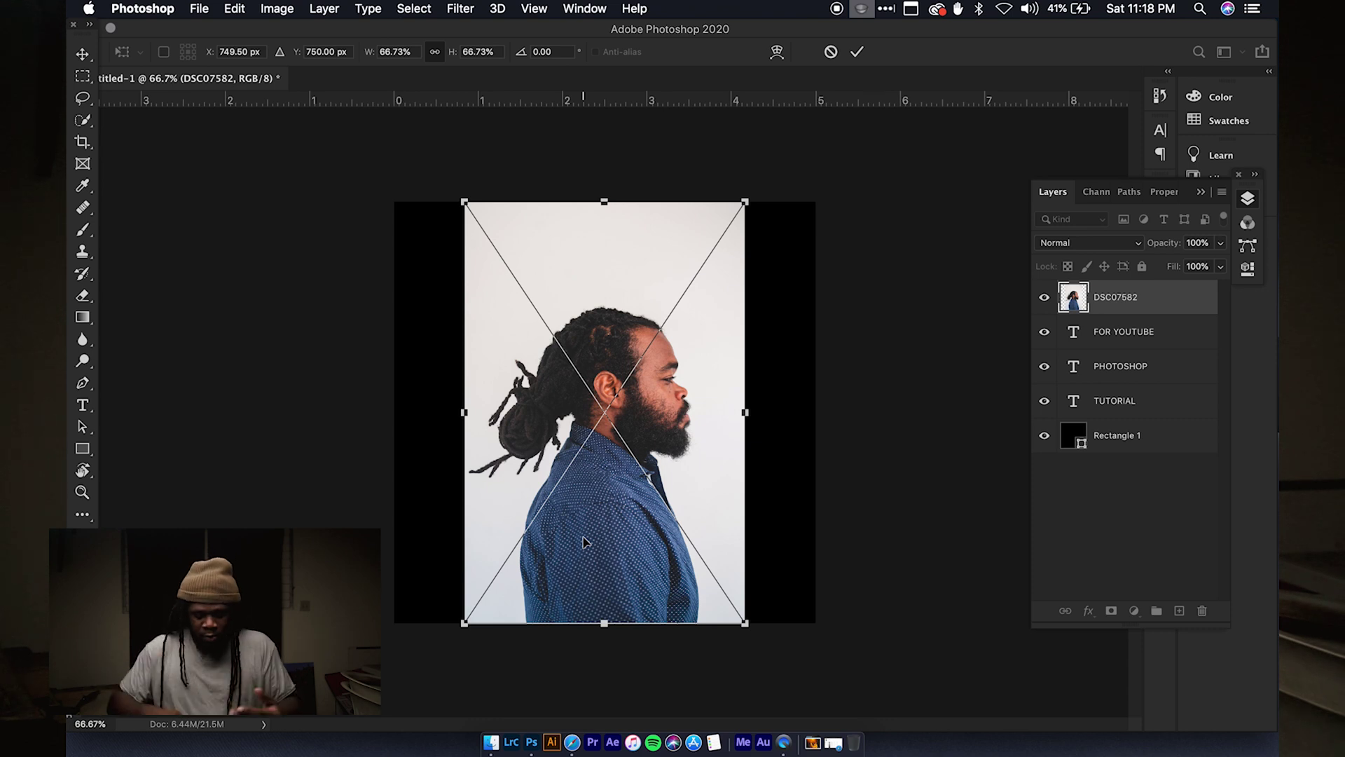
# Scale the placed photo DSC07582 to 100% so it fills the canvas, and move its layer between TUTORIAL and Rectangle 1
pyautogui.moveTo(745, 202); pyautogui.dragTo(806, 150)
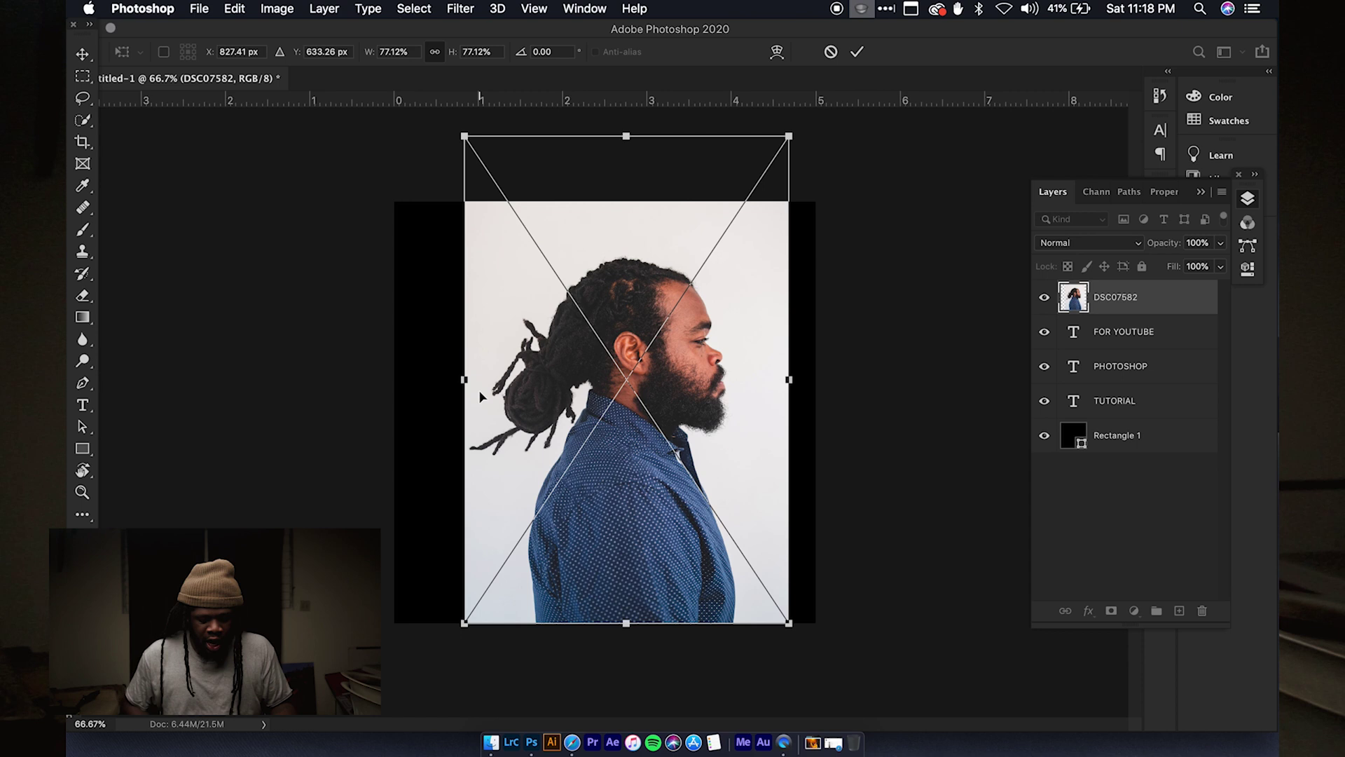
pyautogui.moveTo(465, 378); pyautogui.dragTo(394, 378)
pyautogui.moveTo(795, 381); pyautogui.dragTo(818, 380)
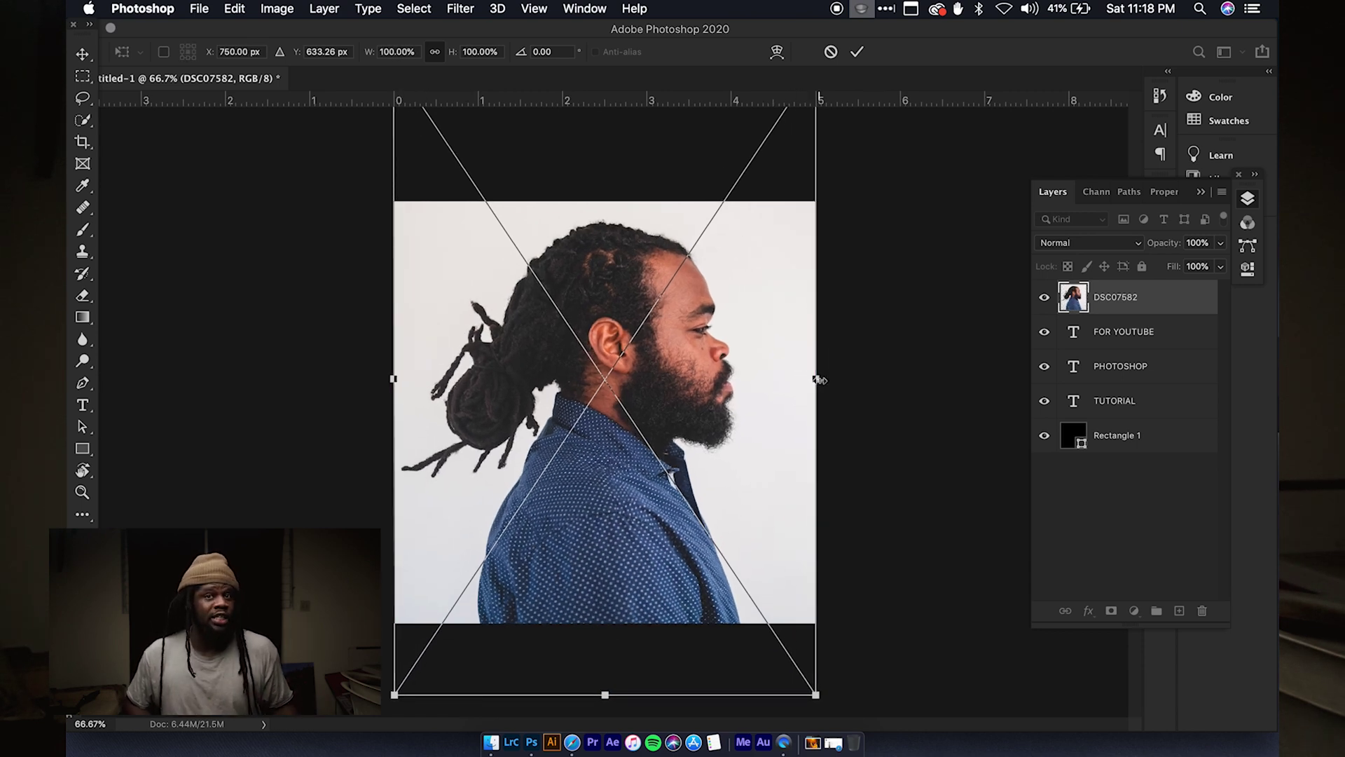
pyautogui.moveTo(671, 338); pyautogui.dragTo(669, 365)
pyautogui.press('Return')
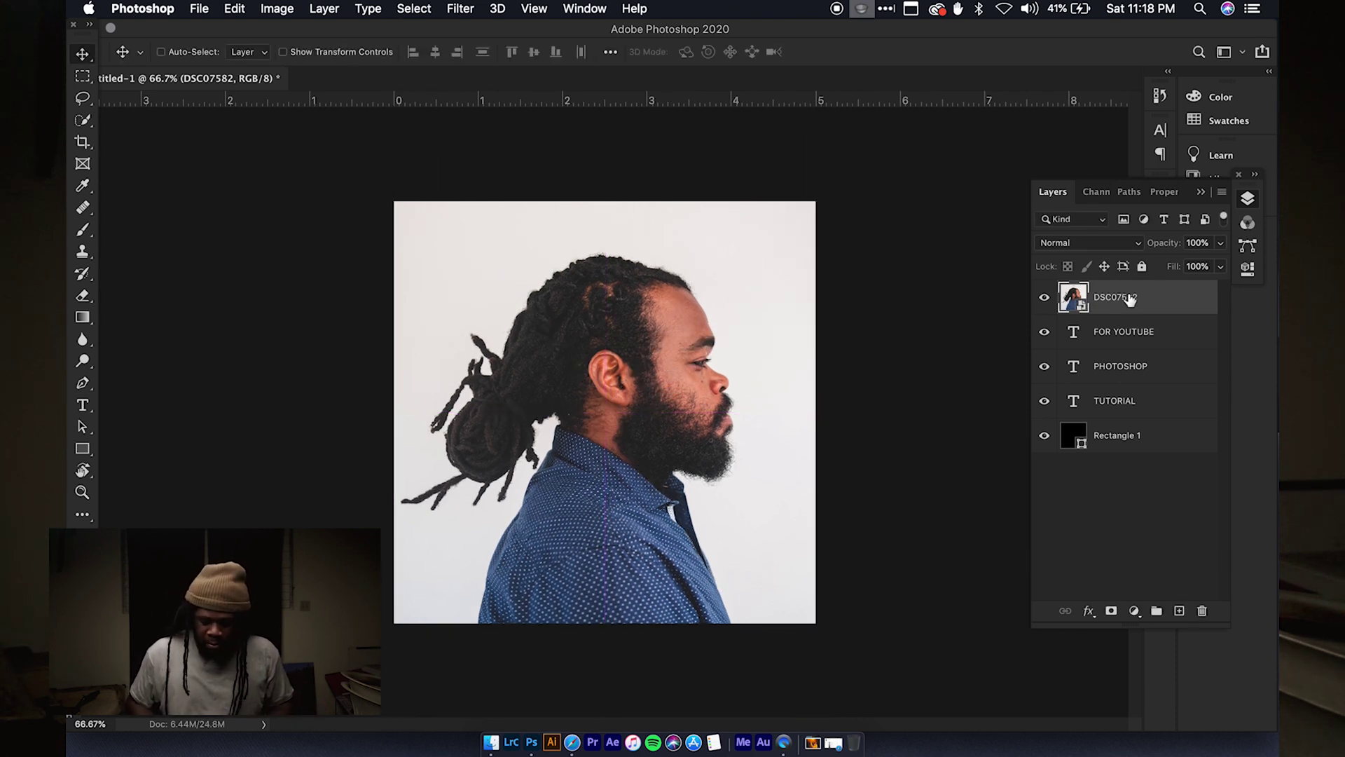
pyautogui.moveTo(1129, 298); pyautogui.dragTo(1114, 425)
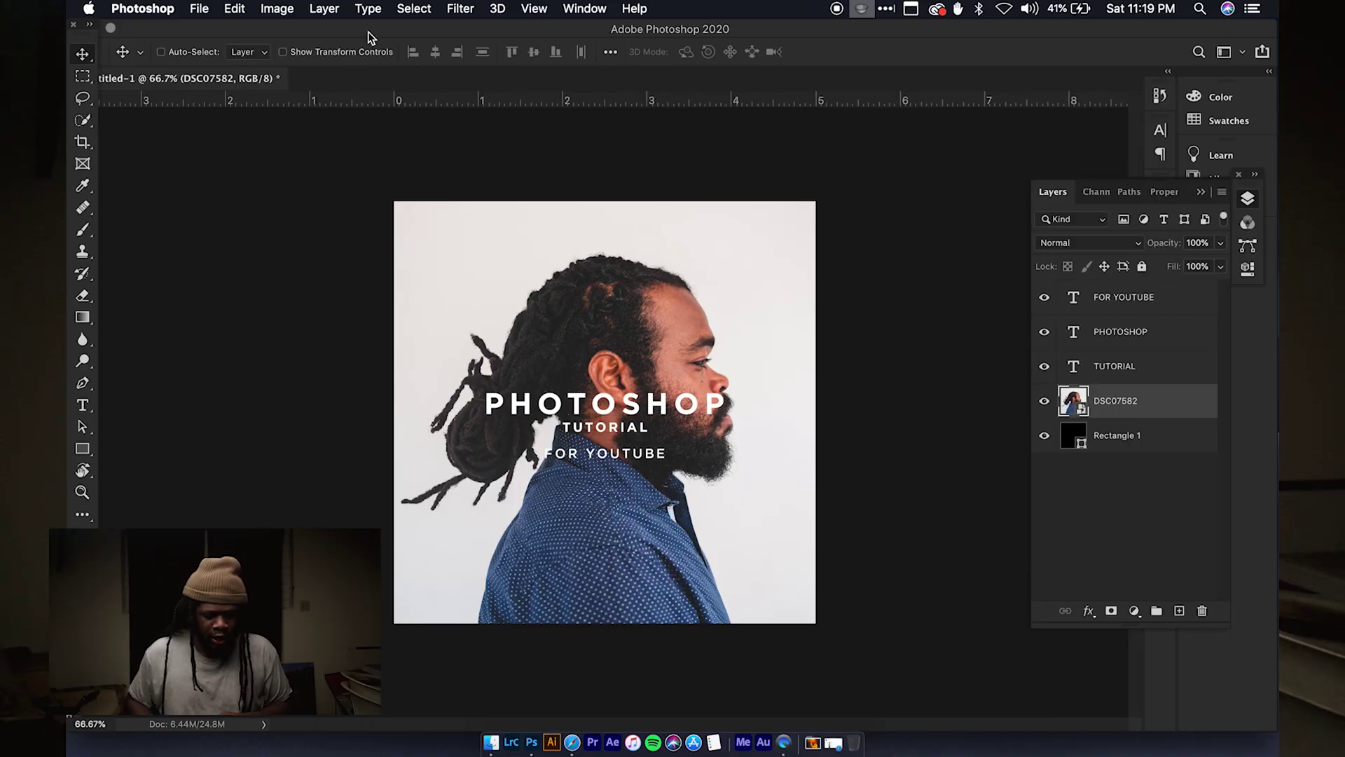
# Apply a Black & White adjustment to the DSC07582 photo with Reds 60%, Yellows 57% and Cyans 66%
pyautogui.click(279, 8)
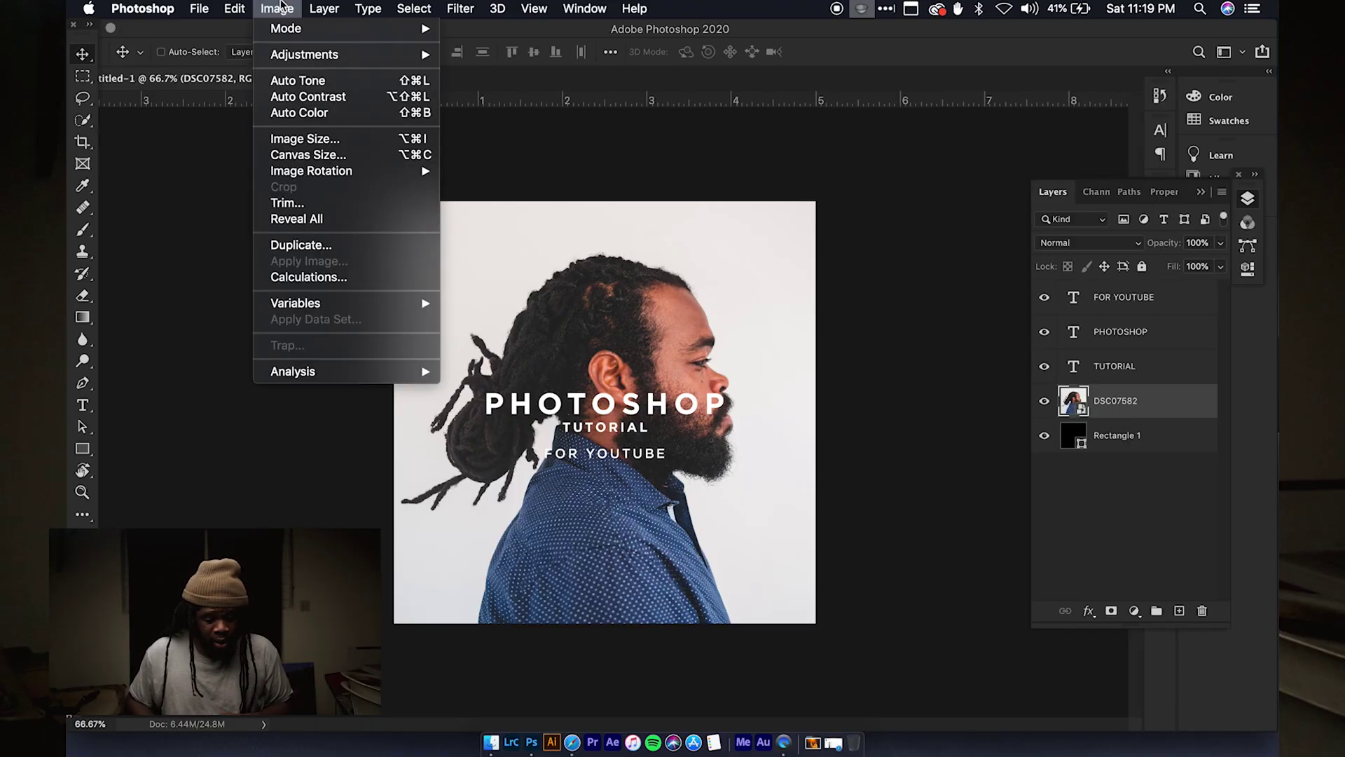
pyautogui.moveTo(300, 56)
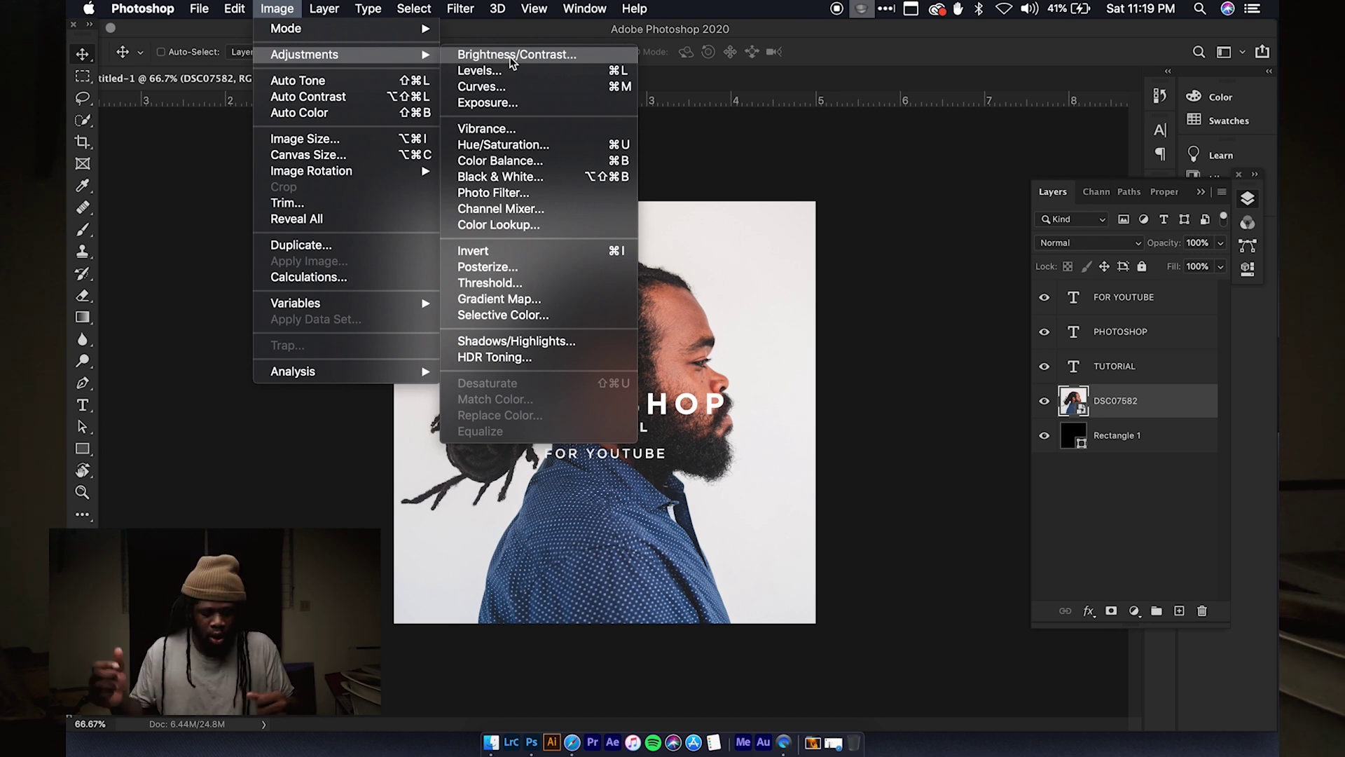
pyautogui.click(485, 175)
pyautogui.moveTo(652, 97); pyautogui.dragTo(995, 97)
pyautogui.moveTo(947, 173); pyautogui.dragTo(956, 220)
pyautogui.moveTo(983, 176); pyautogui.dragTo(956, 176)
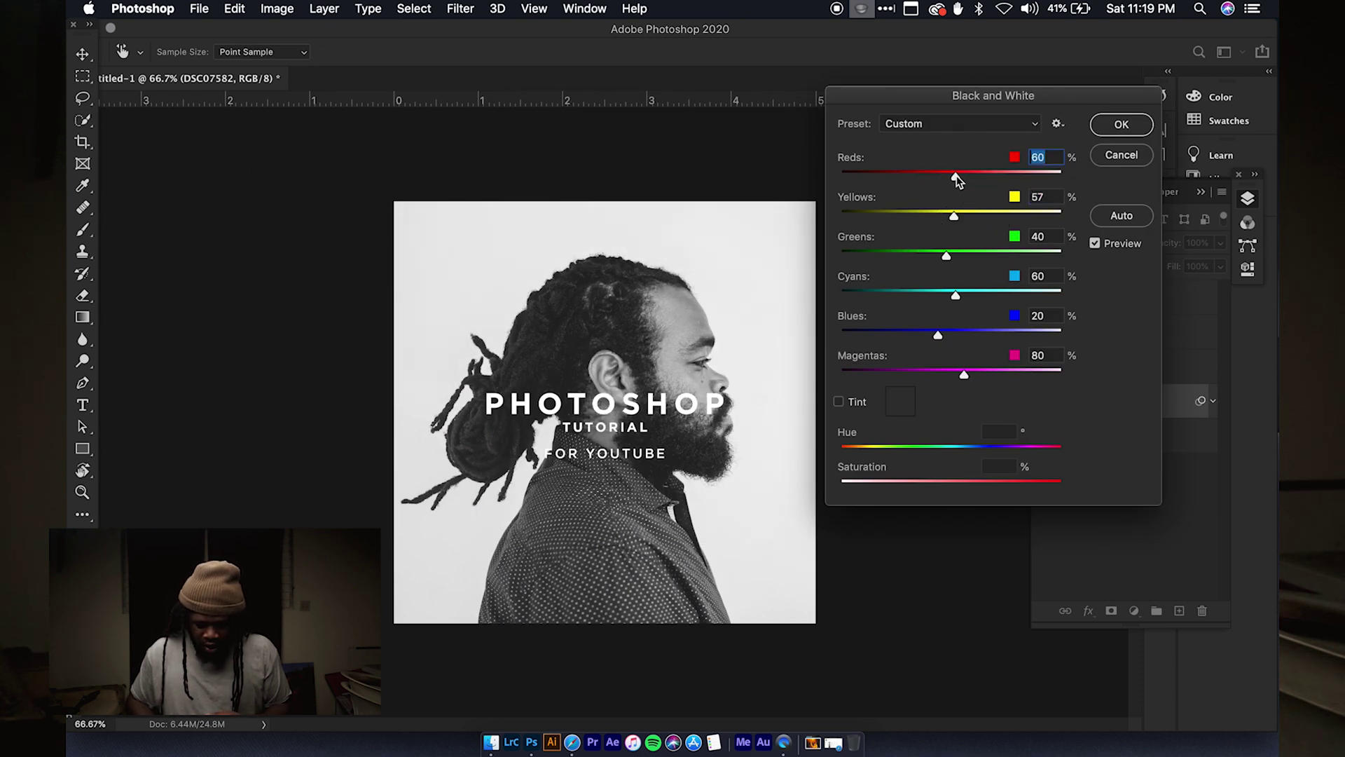
pyautogui.moveTo(954, 295)
pyautogui.mouseDown()
pyautogui.moveTo(982, 298)
pyautogui.moveTo(958, 297)
pyautogui.mouseUp()
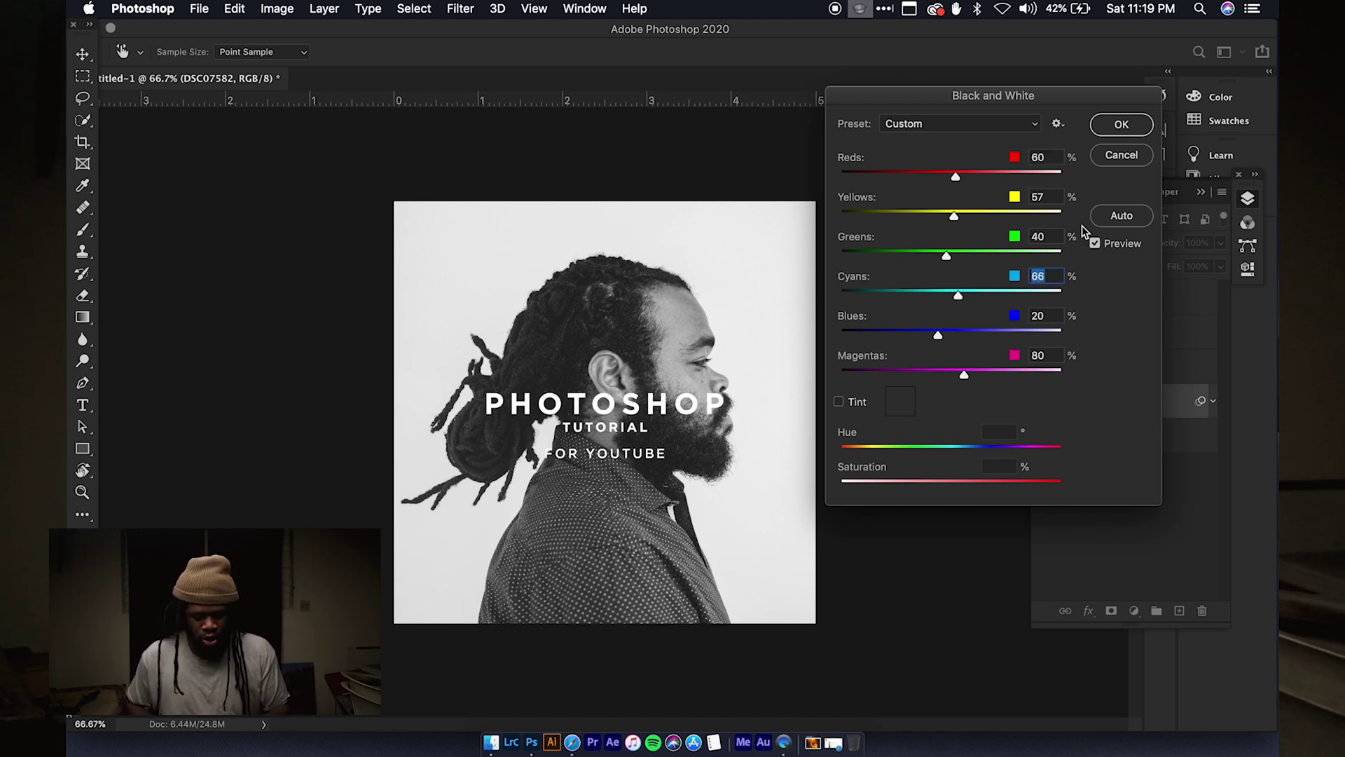
pyautogui.click(1121, 124)
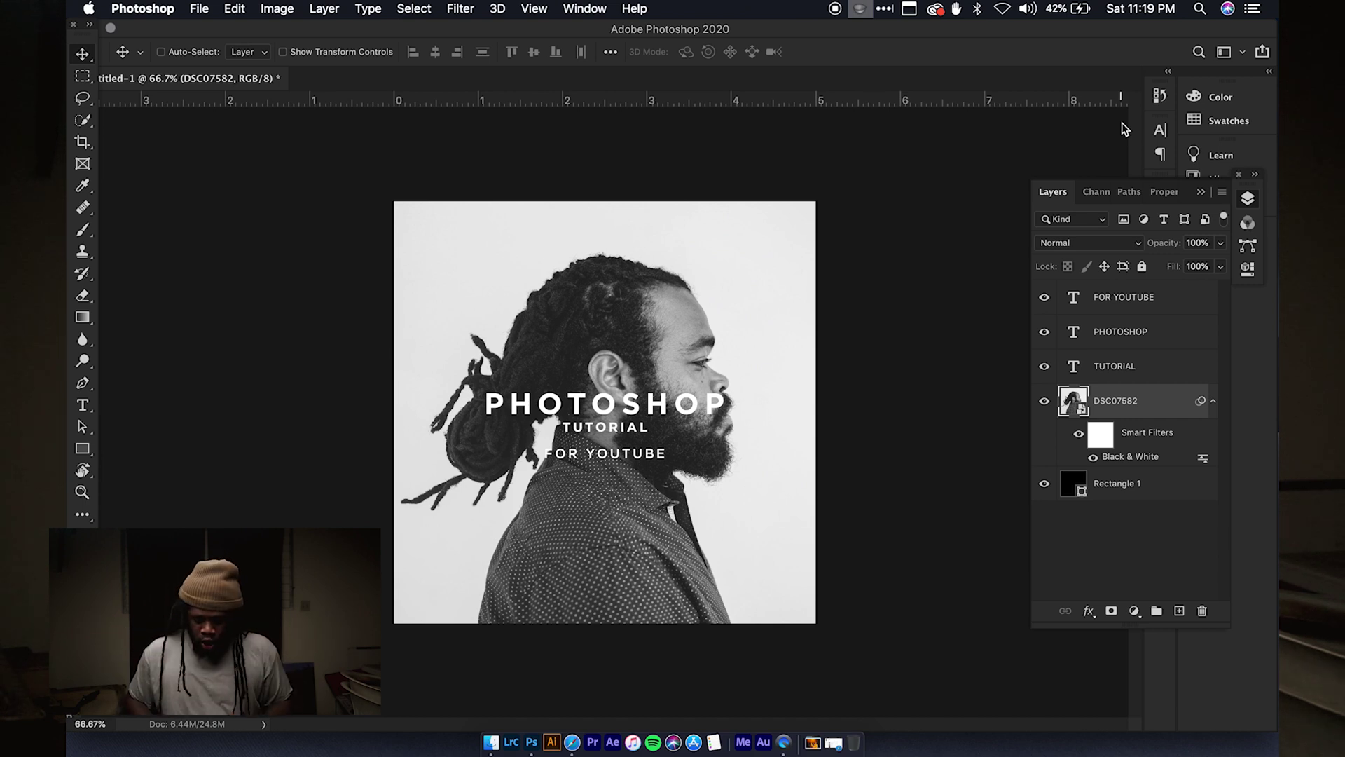
# Set the DSC07582 photo layer's opacity to 15% and hide the black Rectangle 1 layer
pyautogui.click(1220, 243)
pyautogui.moveTo(1217, 265); pyautogui.dragTo(1223, 243)
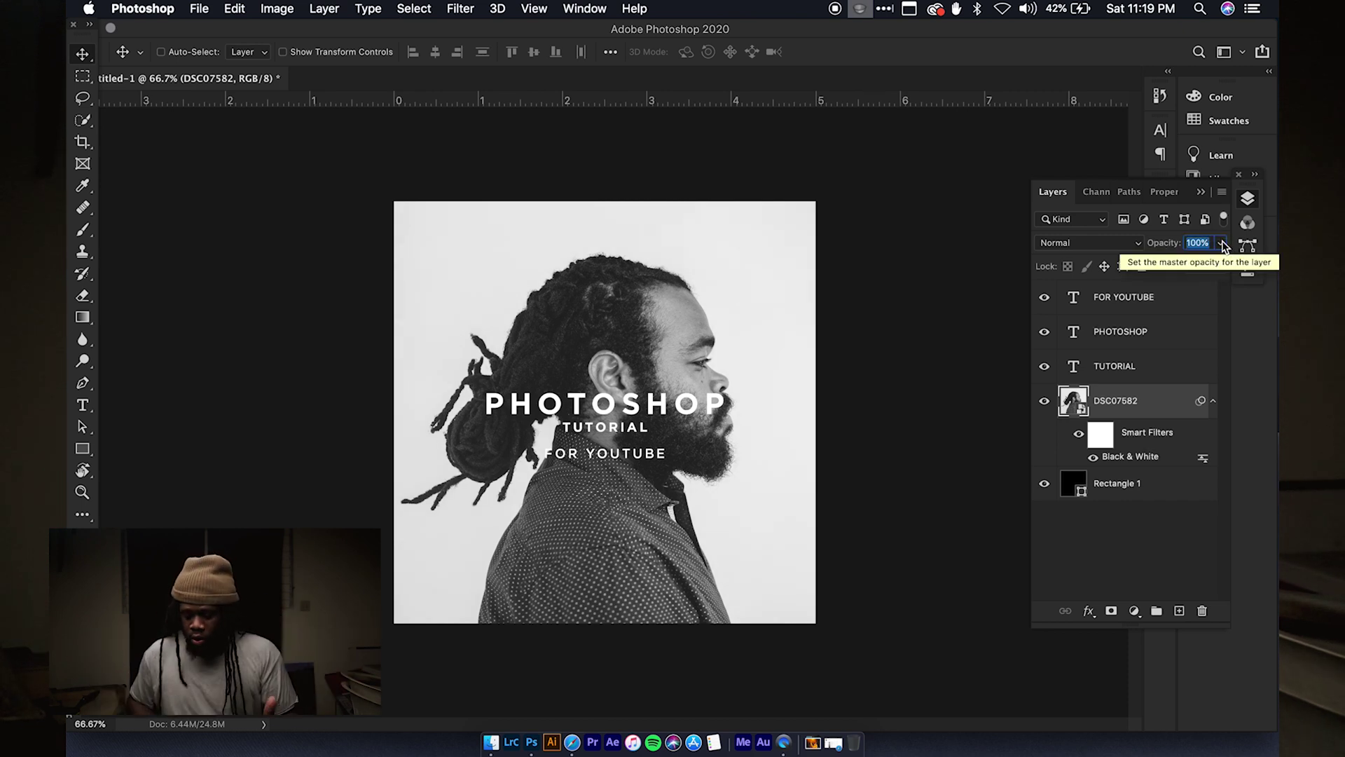
pyautogui.click(1221, 243)
pyautogui.moveTo(1221, 264); pyautogui.dragTo(1153, 267)
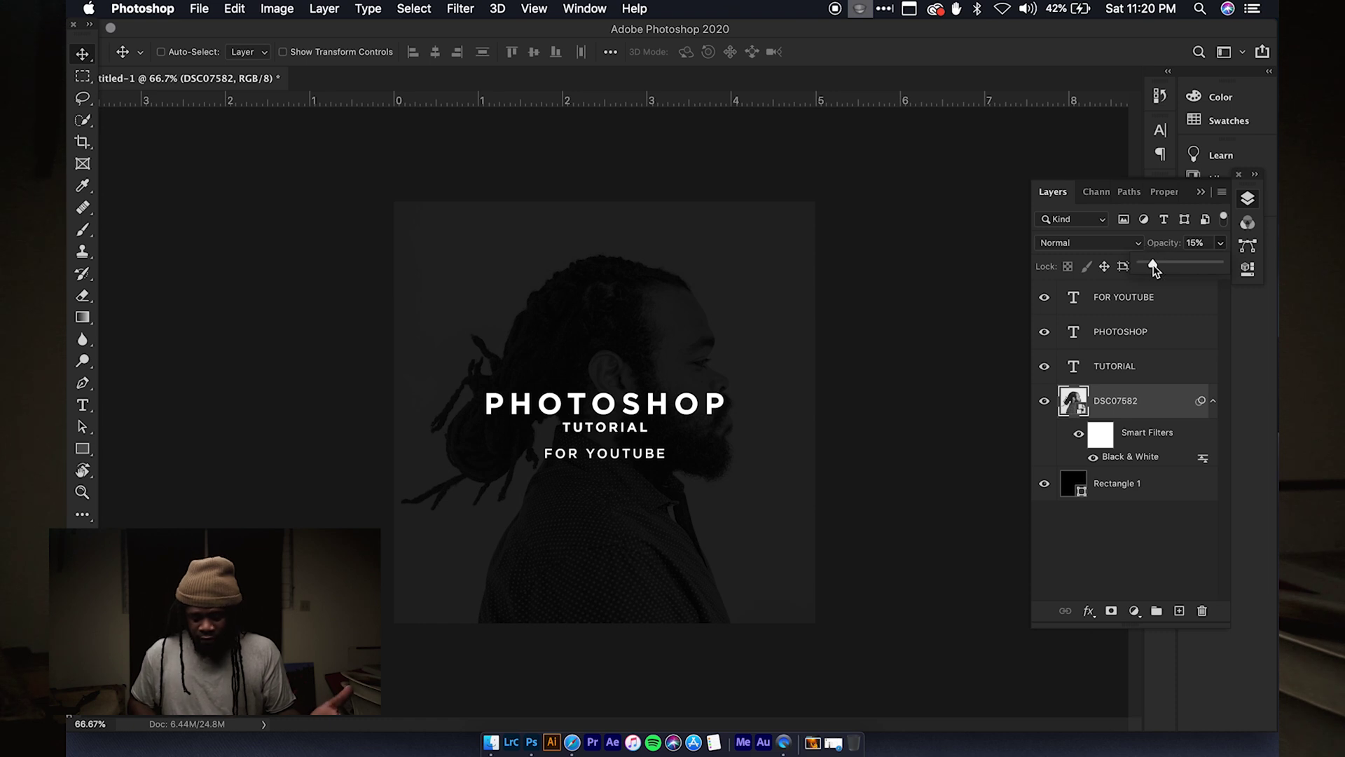
pyautogui.click(1153, 563)
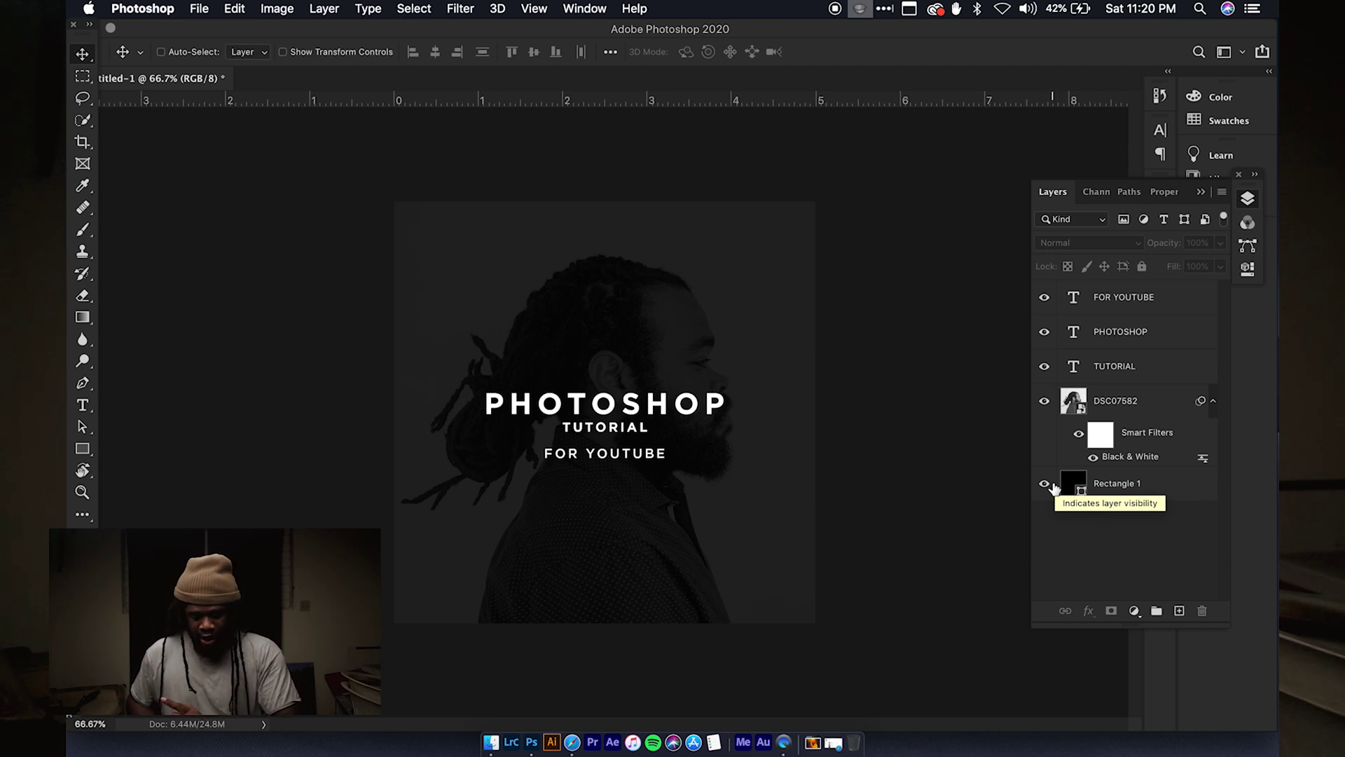
pyautogui.click(1044, 485)
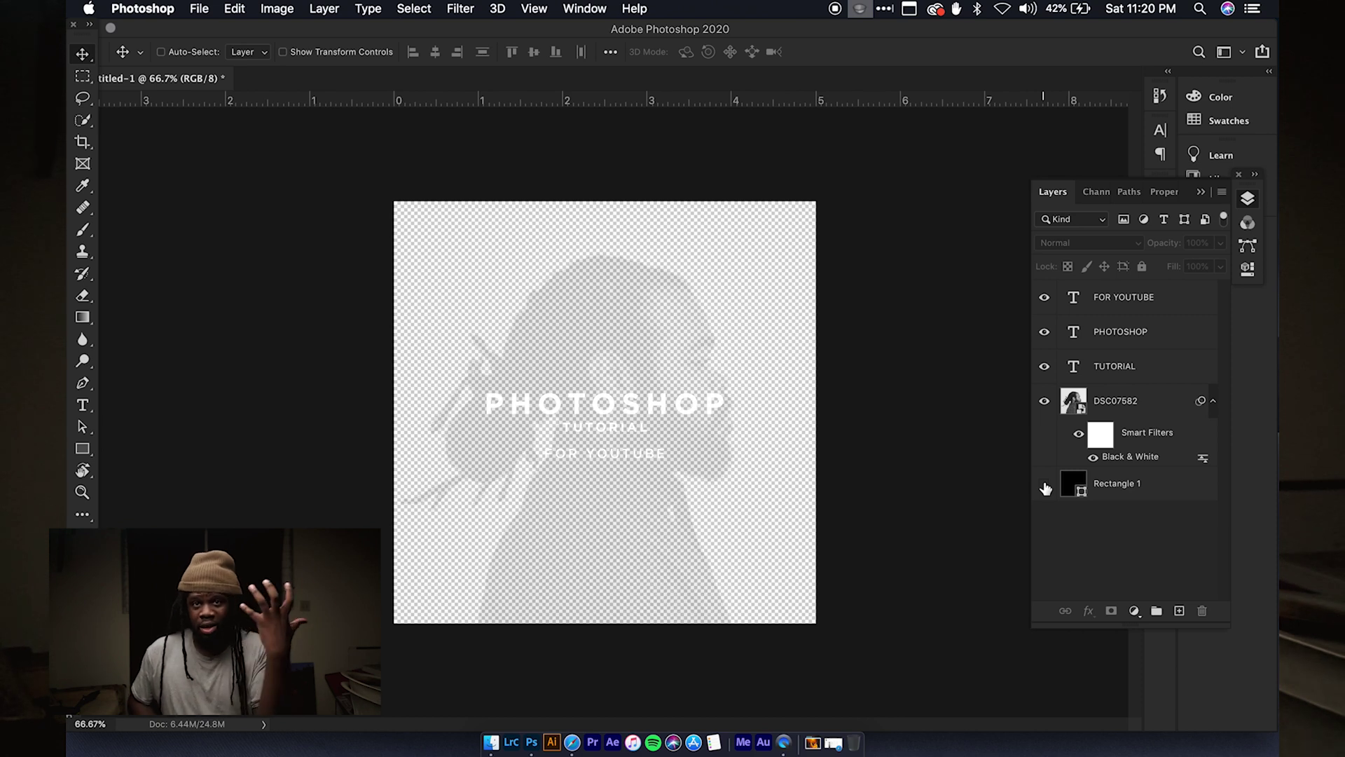
# Show the black Rectangle 1 layer and move the three text layers together down to the lower part of the canvas
pyautogui.click(1045, 485)
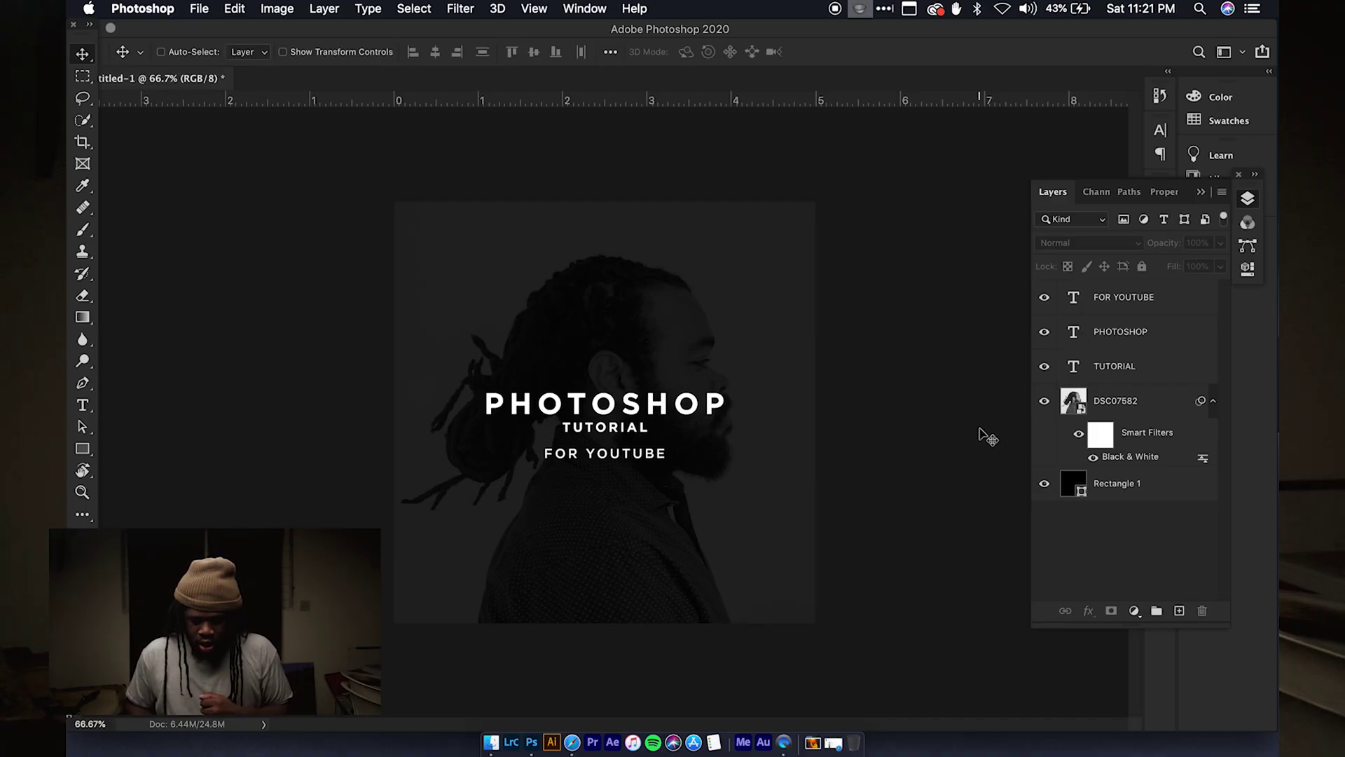
pyautogui.click(1148, 294)
pyautogui.keyDown('shift'); pyautogui.click(1111, 366); pyautogui.keyUp('shift')
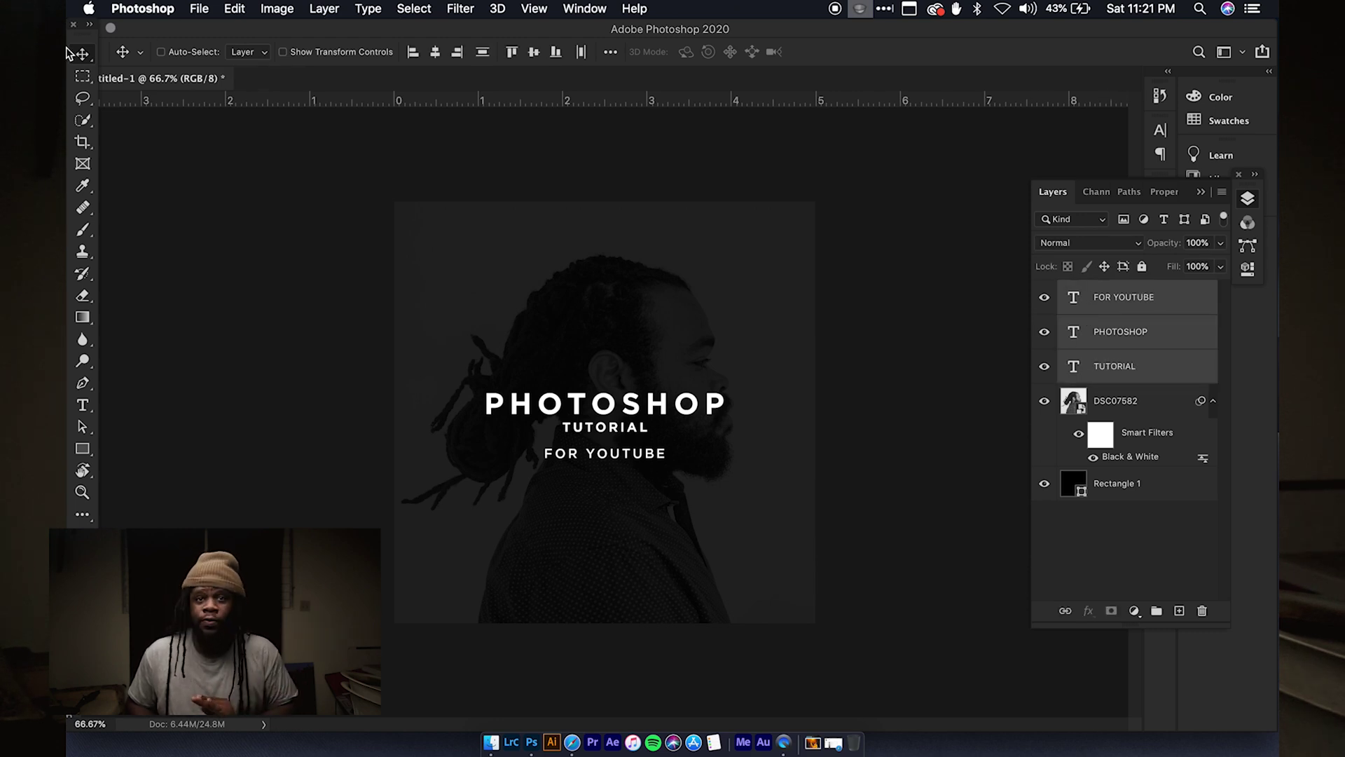
pyautogui.moveTo(600, 403); pyautogui.dragTo(601, 544)
# Set the DSC07582 photo layer's opacity to 100%
pyautogui.click(1121, 400)
pyautogui.click(1221, 243)
pyautogui.moveTo(1198, 263); pyautogui.dragTo(1249, 264)
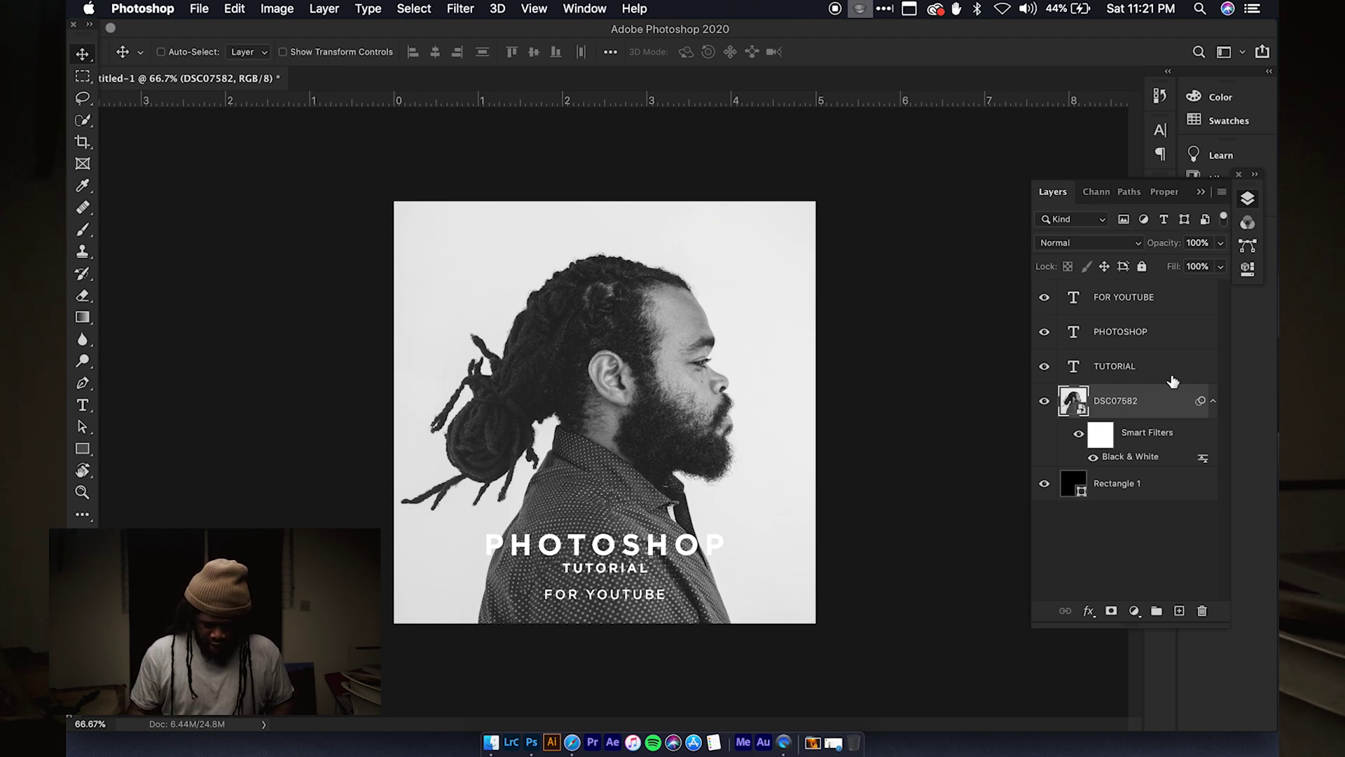
# Scale the DSC07582 photo down to about 3.2 × 4.7 inches so the whole portrait fits centred inside the black square
pyautogui.hotkey('ctrl', 't')
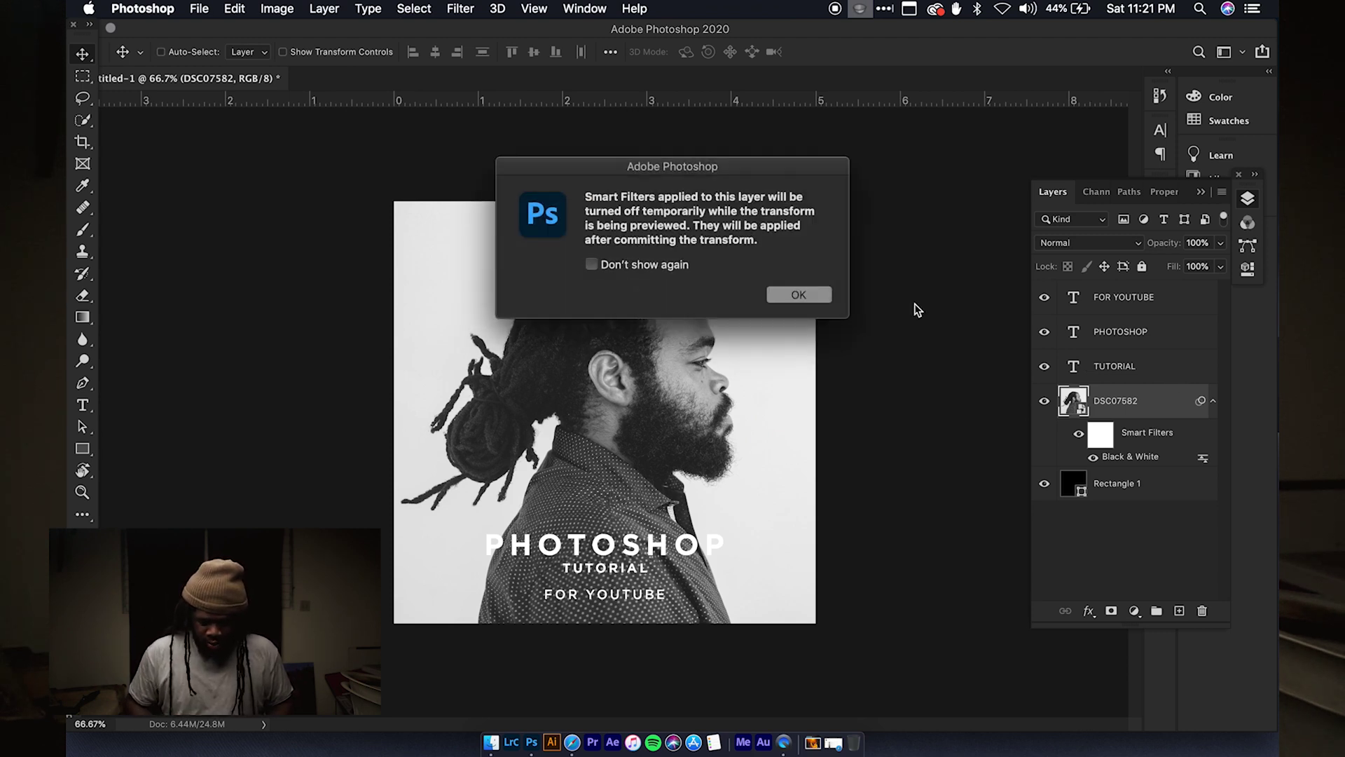
pyautogui.press('Return')
pyautogui.moveTo(816, 408); pyautogui.dragTo(740, 397)
pyautogui.hotkey('ctrl', 'z')
pyautogui.press('Return')
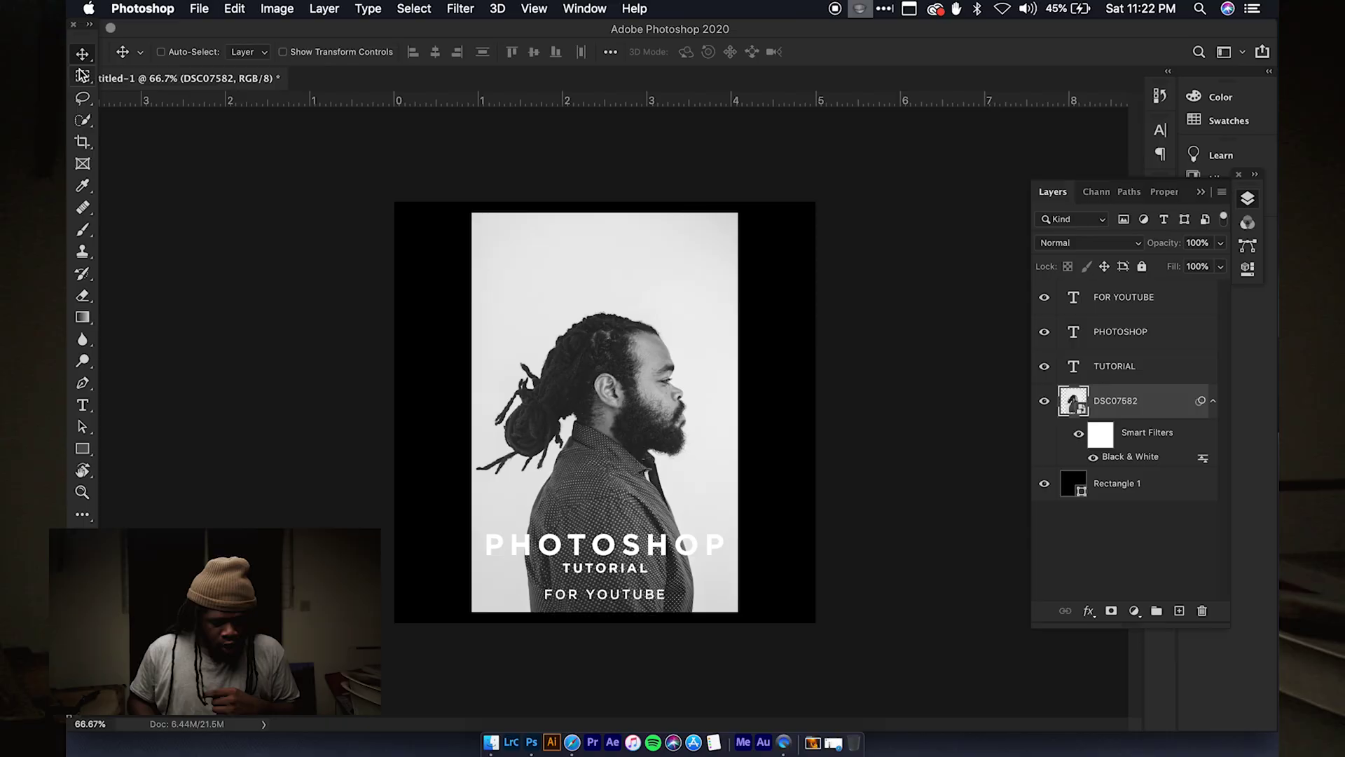
# Make a circular selection about 2.9 inches across around the man's head and shoulders, clear of the PHOTOSHOP text
pyautogui.click(81, 73)
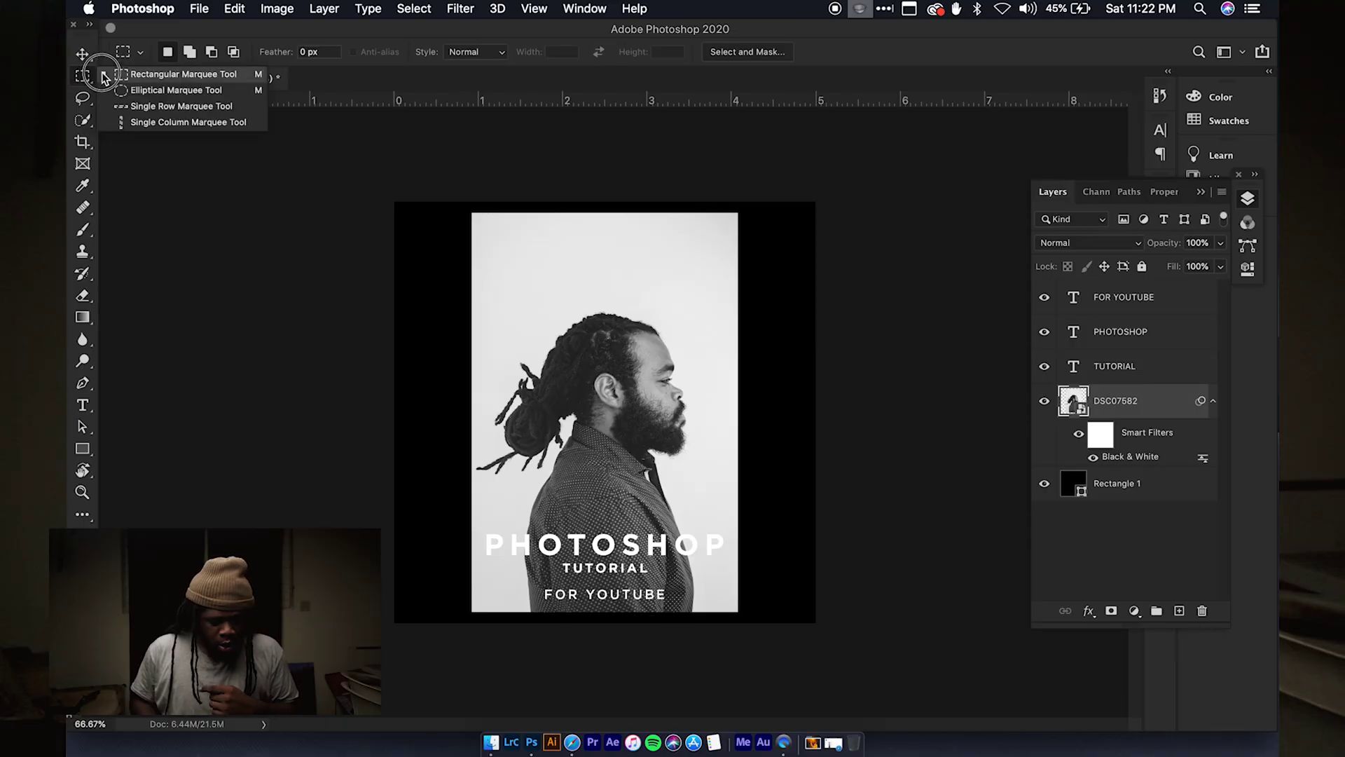
pyautogui.click(175, 90)
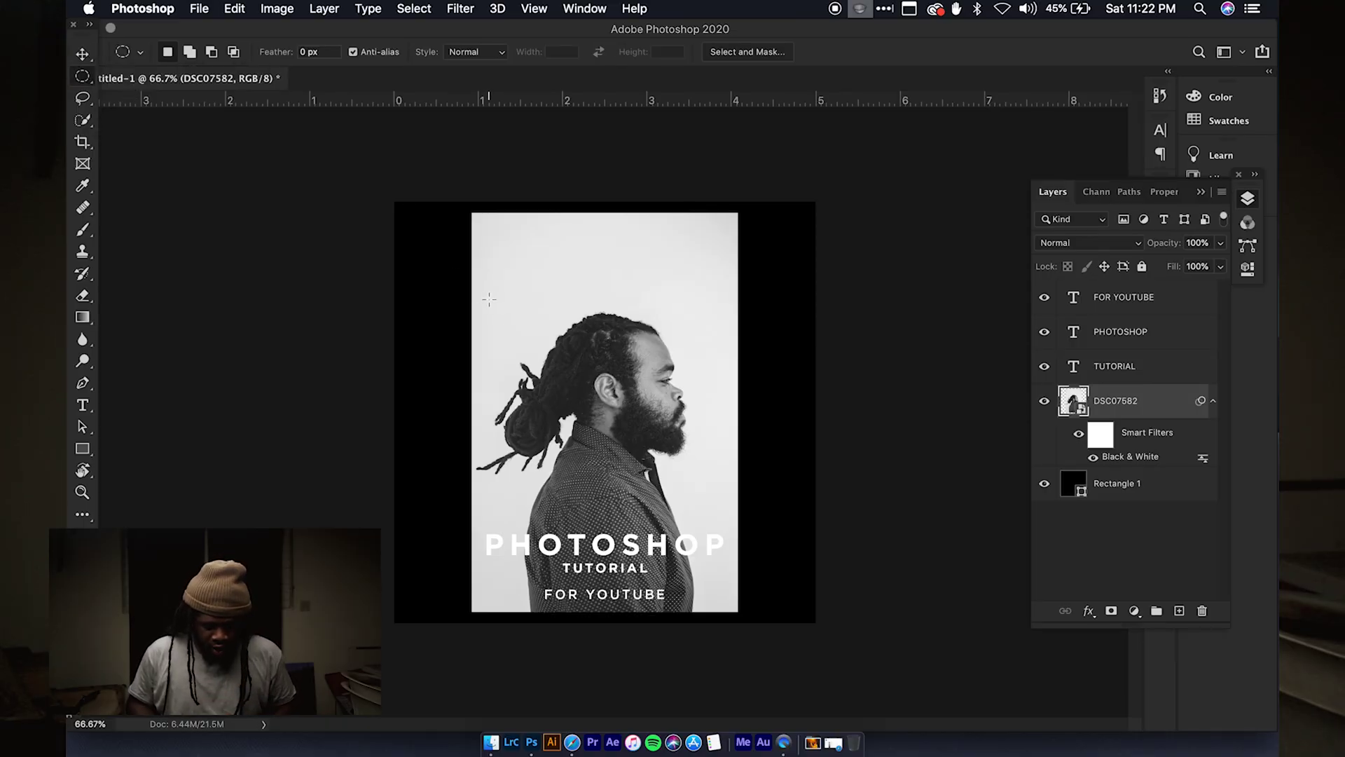
pyautogui.moveTo(488, 299); pyautogui.dragTo(731, 541)
pyautogui.moveTo(582, 386); pyautogui.dragTo(575, 366)
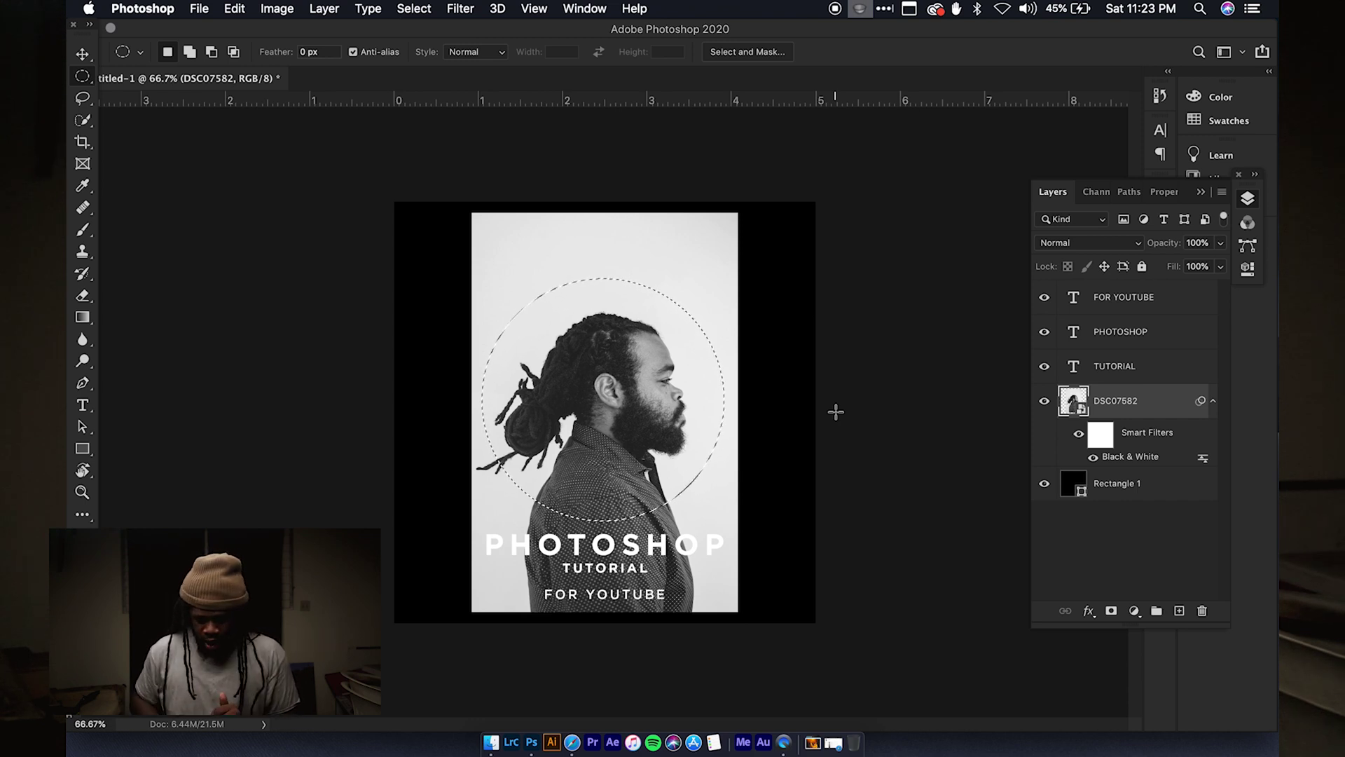
# Try masking the DSC07582 photo to the circular selection and undo the mask, doing this twice
pyautogui.click(1112, 610)
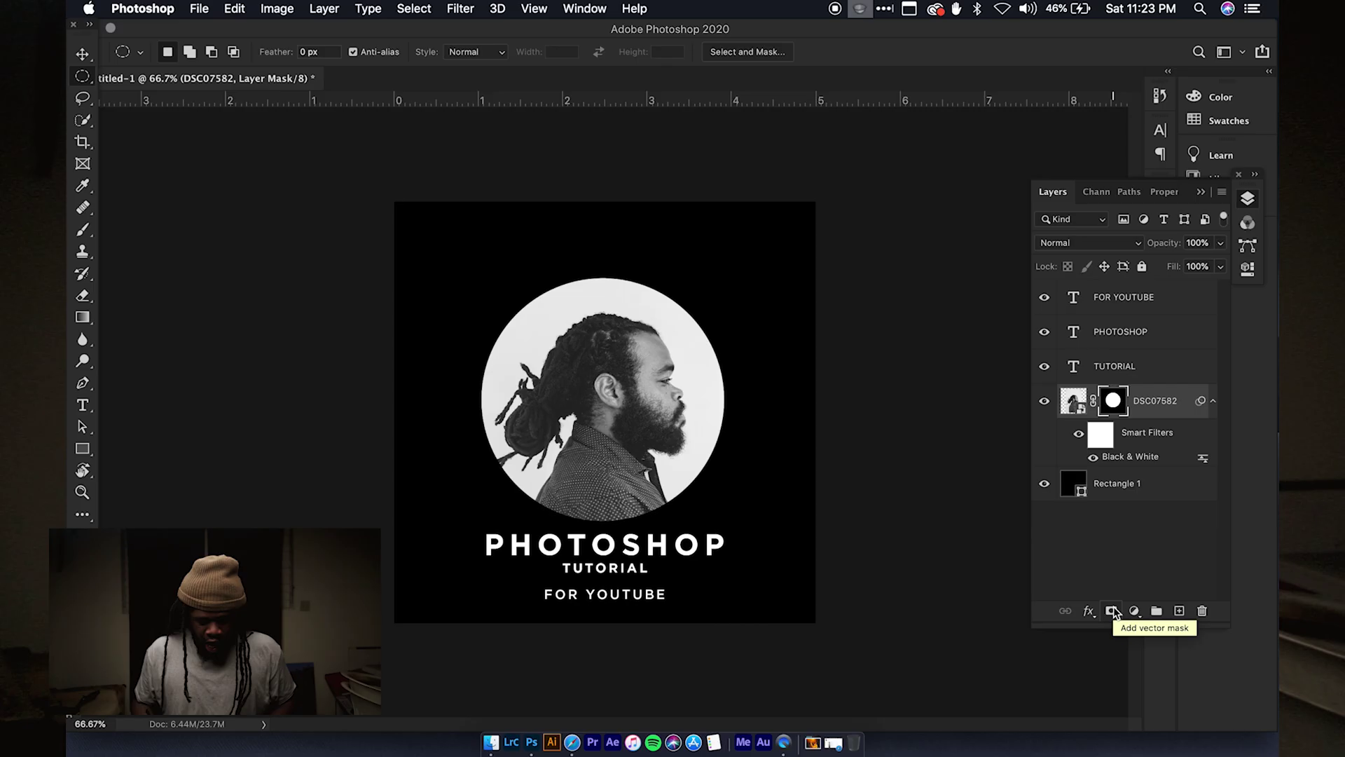
pyautogui.press('super+z')
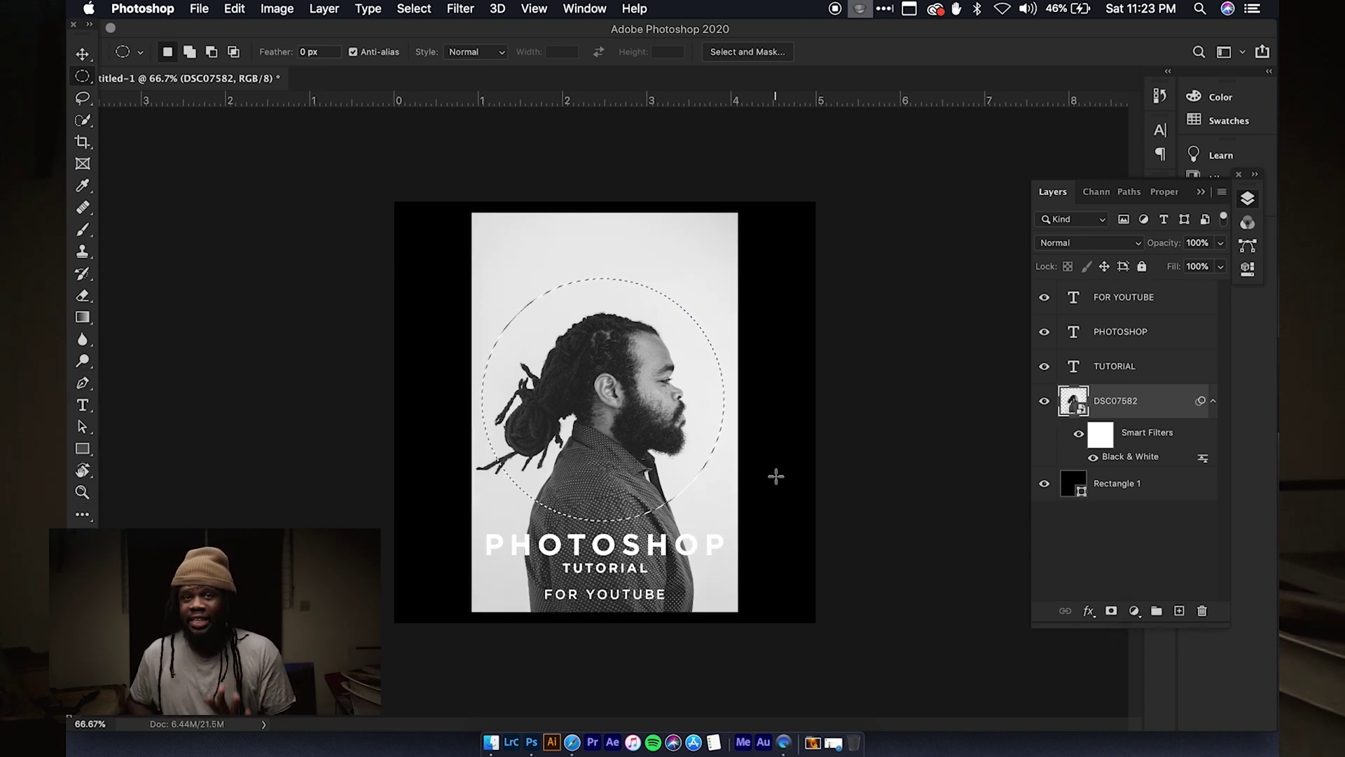
pyautogui.click(1112, 611)
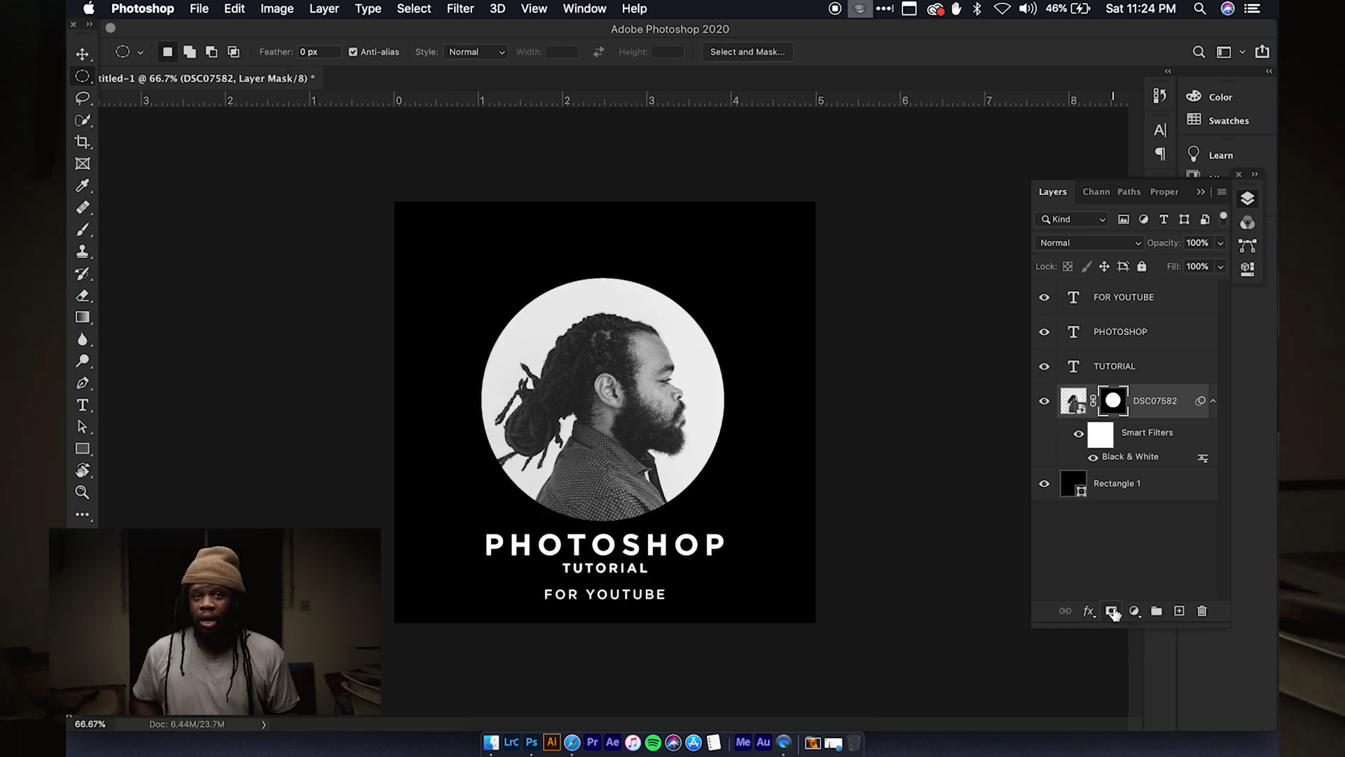
pyautogui.press('super+z')
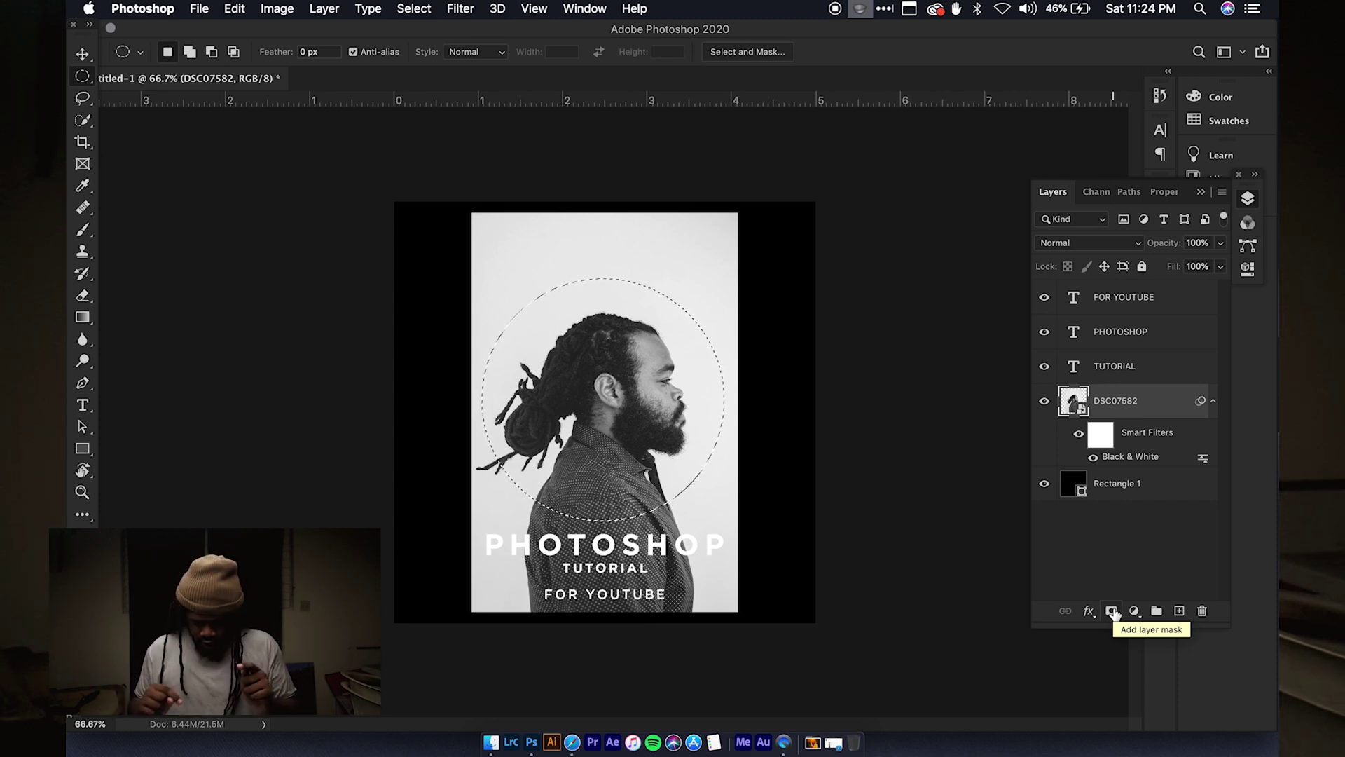
# Try a mask from the inverted circular selection on the photo, undo the mask and invert the selection back
pyautogui.click(410, 8)
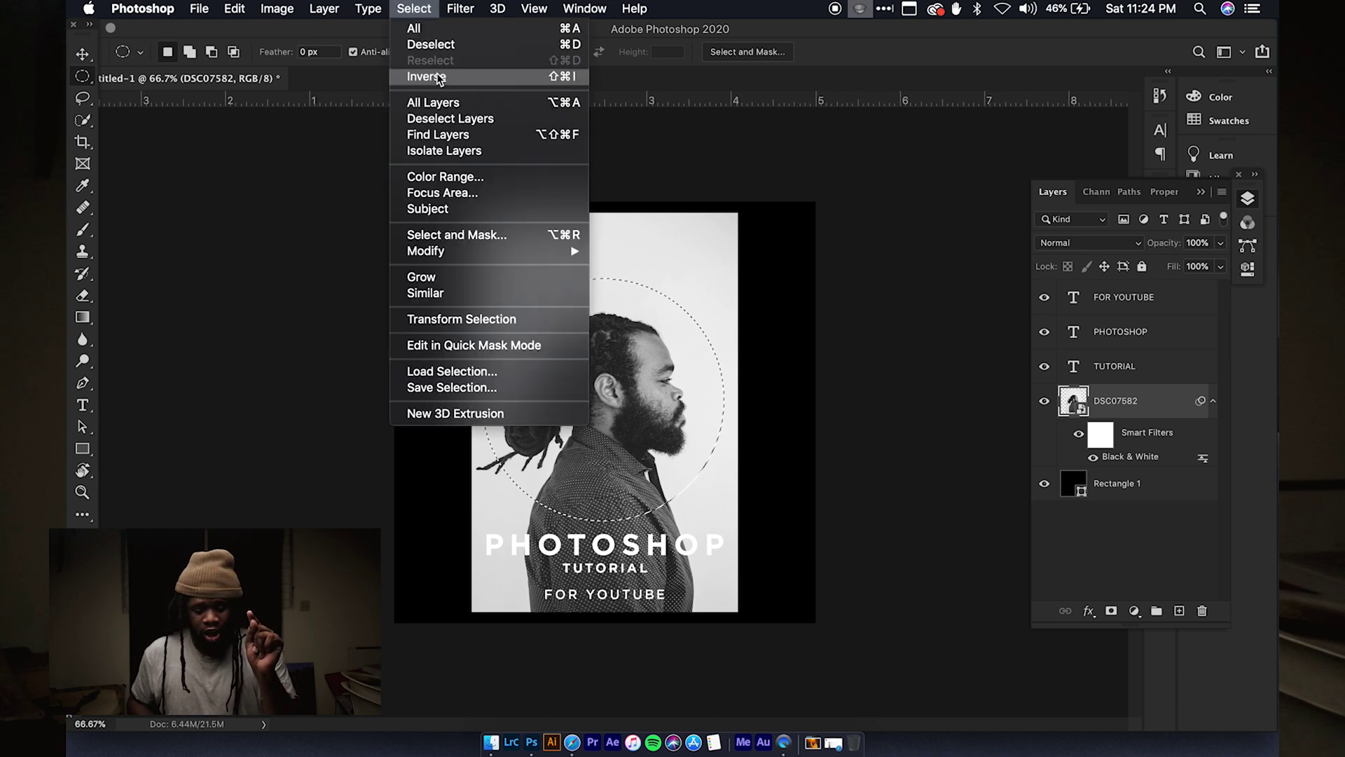
pyautogui.click(427, 77)
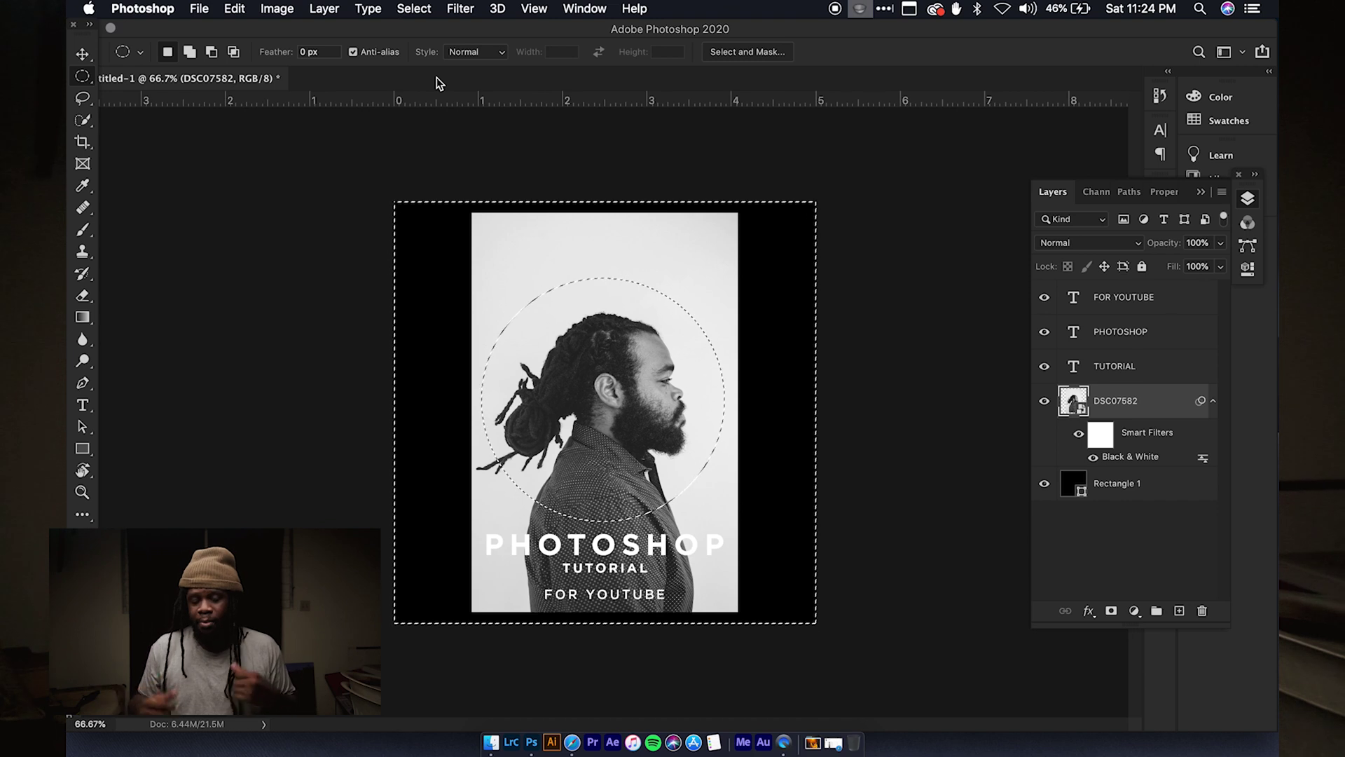
pyautogui.keyDown('alt'); pyautogui.click(1111, 611); pyautogui.keyUp('alt')
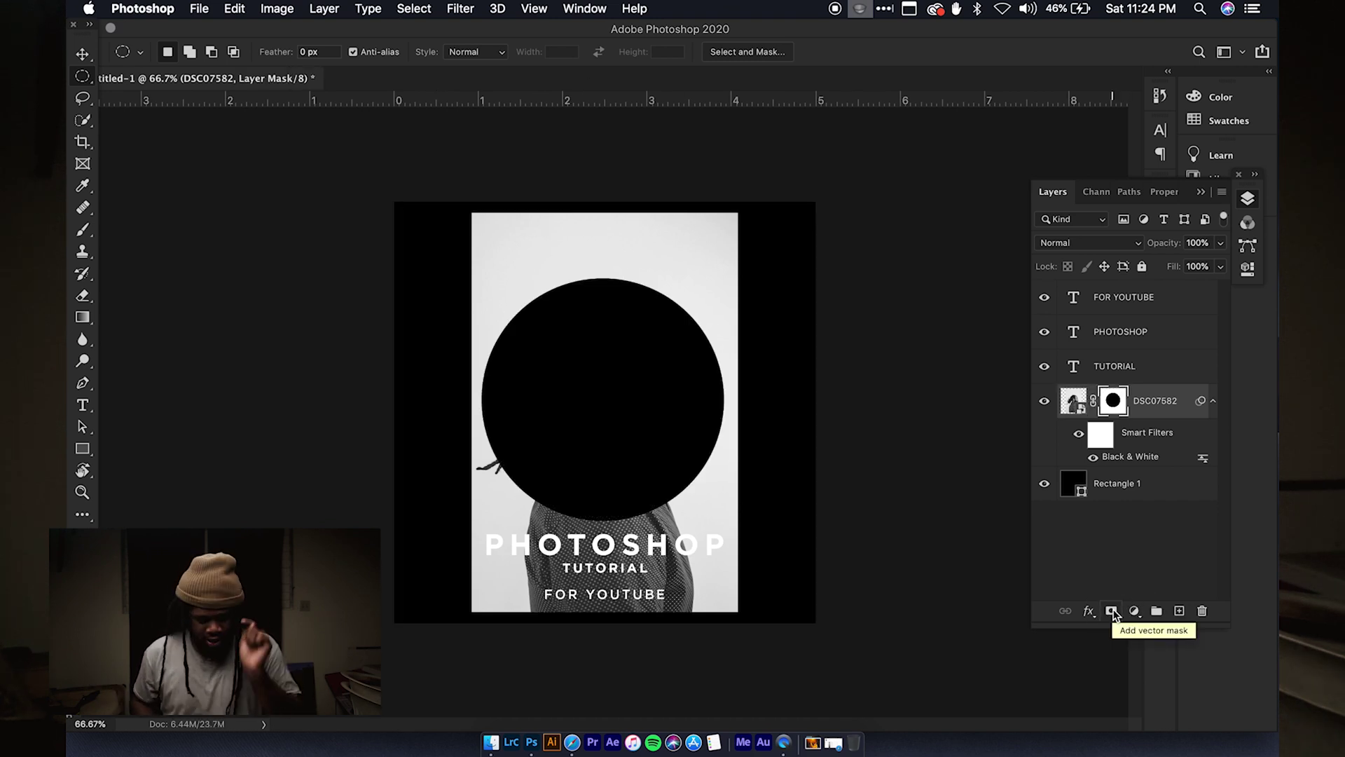
pyautogui.press('super+z')
pyautogui.click(414, 8)
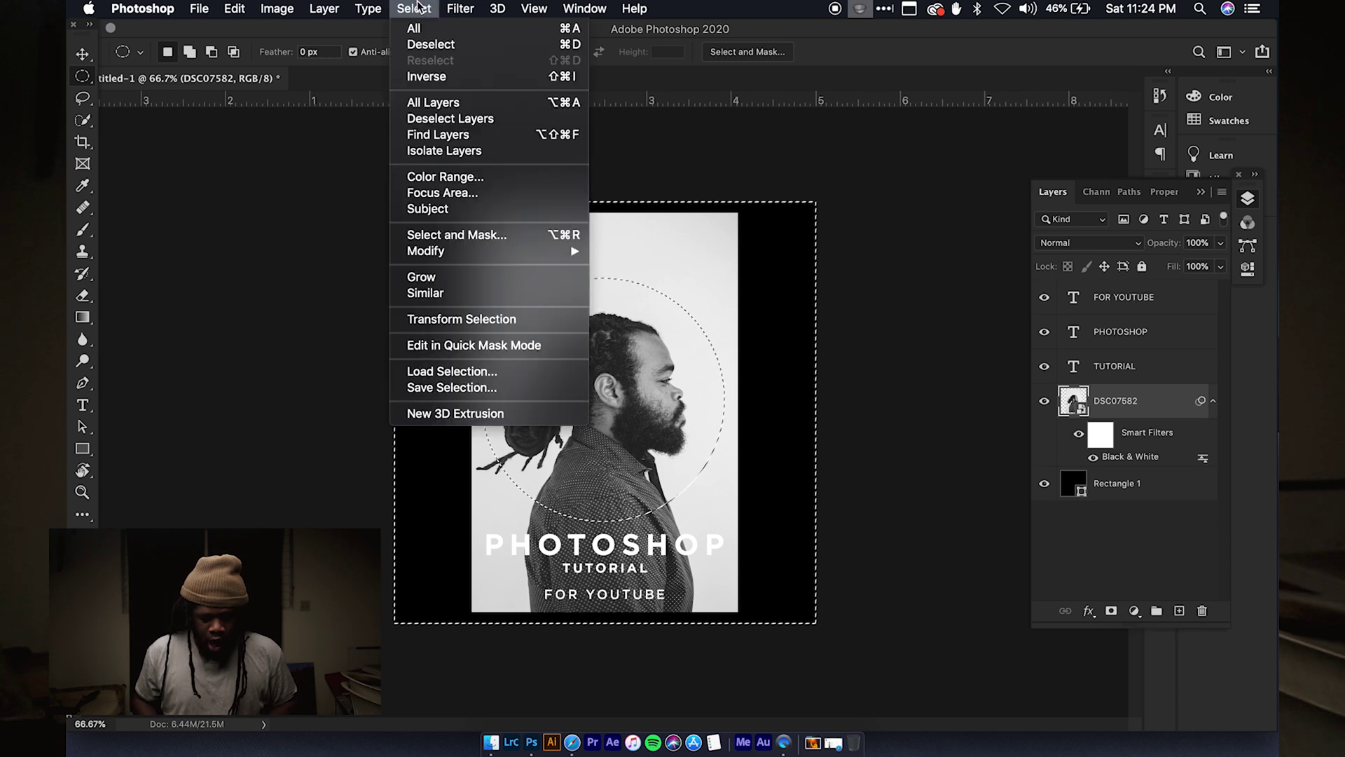
pyautogui.click(427, 76)
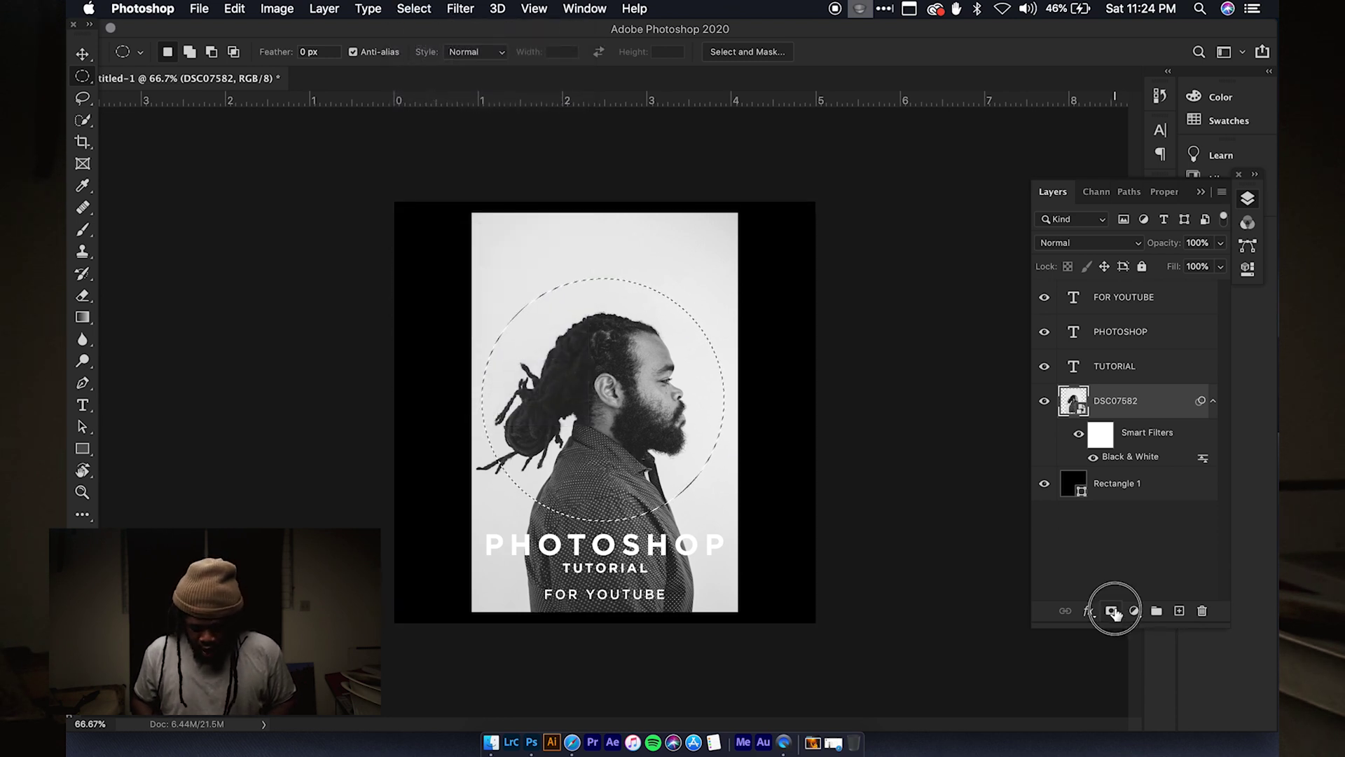
# Mask the DSC07582 photo to the circular selection and nudge it 15 px up and about 13.5 px right
pyautogui.keyDown('alt'); pyautogui.click(1111, 611); pyautogui.keyUp('alt')
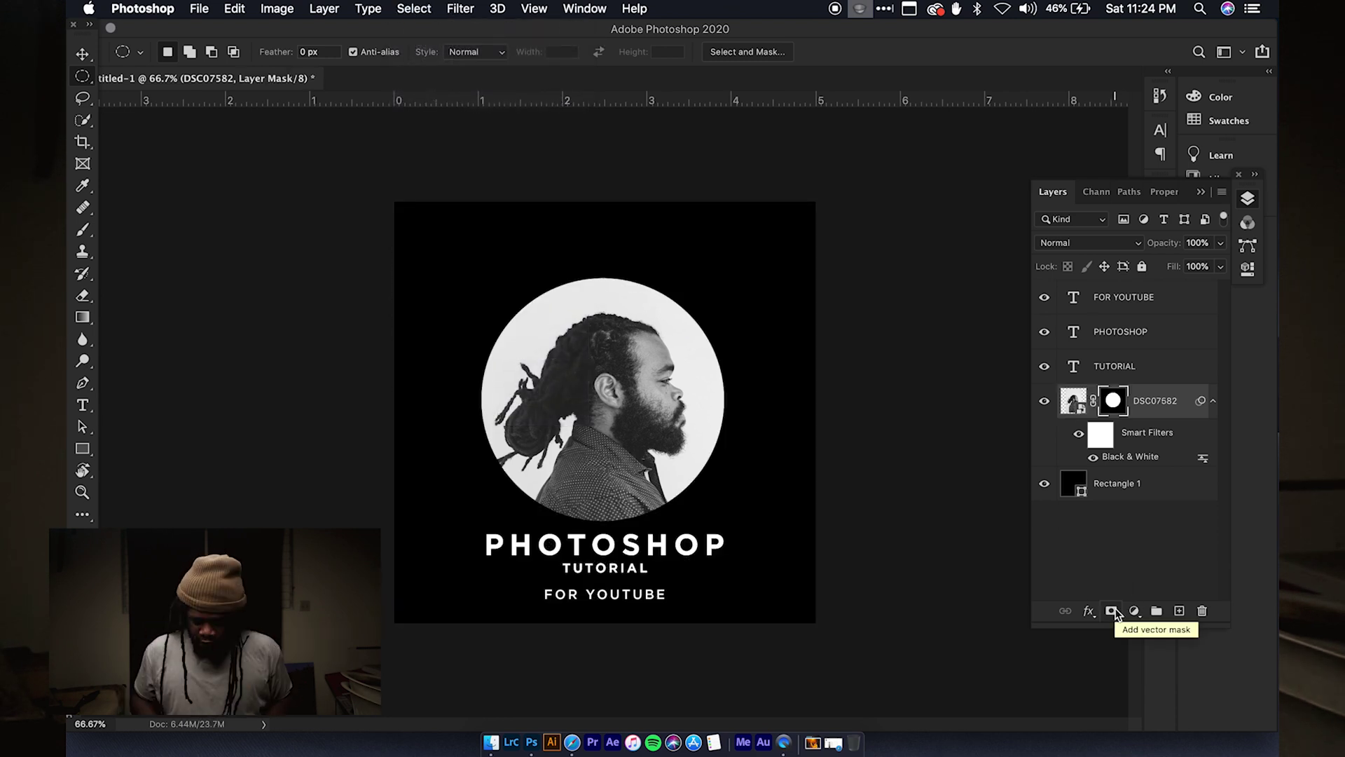
pyautogui.click(84, 54)
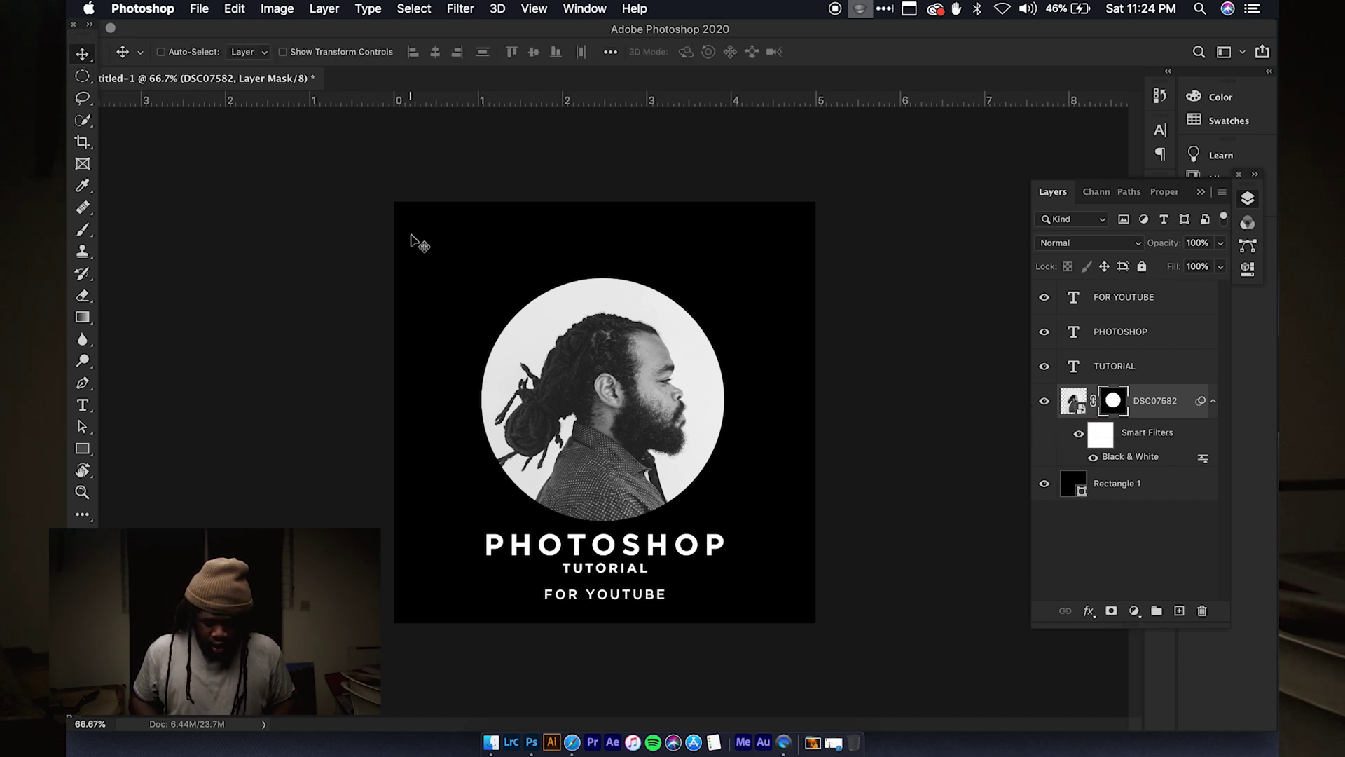
pyautogui.hotkey('ctrl', 't')
pyautogui.press('Up')
pyautogui.press('Up')
pyautogui.press('Up')
pyautogui.press('Up')
pyautogui.press('Up')
pyautogui.press('Up')
pyautogui.press('Up')
pyautogui.press('Up')
pyautogui.press('Up')
pyautogui.press('Up')
pyautogui.press('Up')
pyautogui.press('Up')
pyautogui.press('Up')
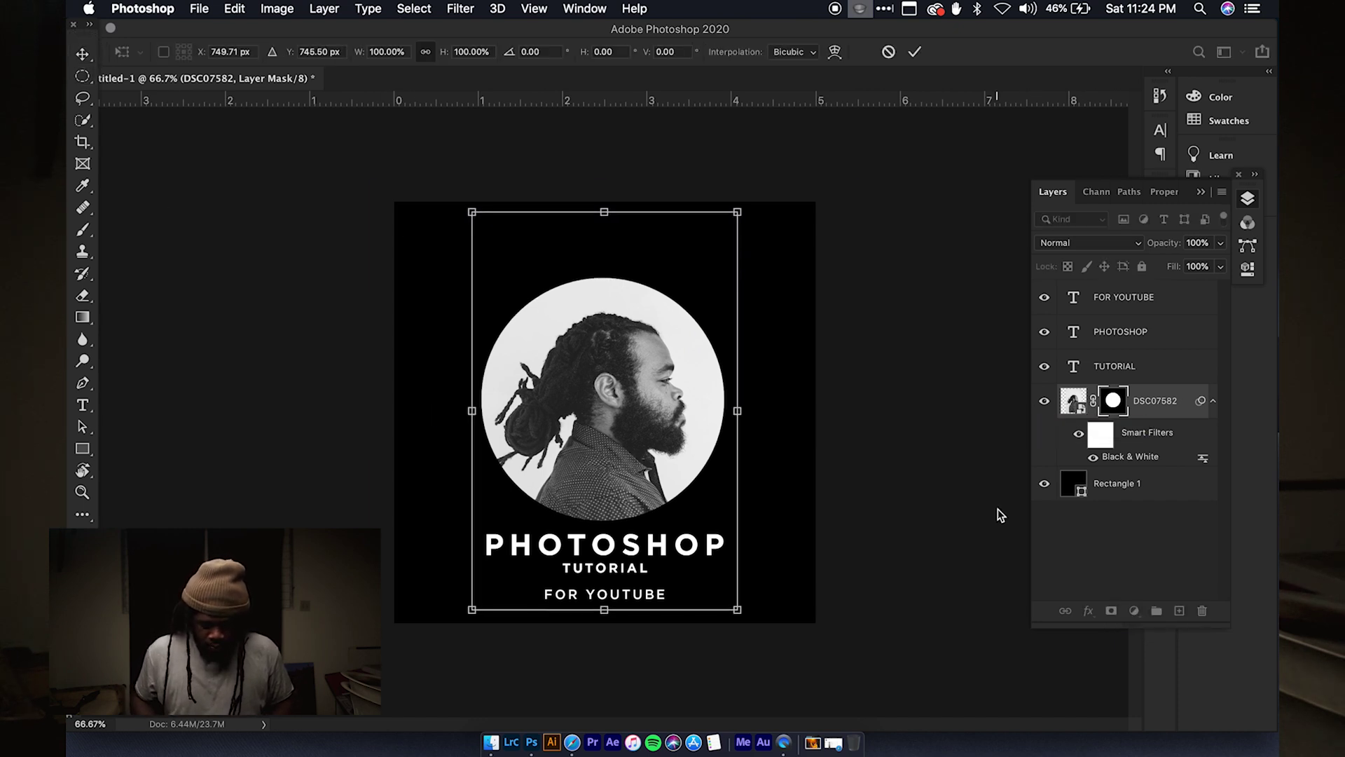
pyautogui.press('Right')
pyautogui.press('Right')
pyautogui.press('Right')
pyautogui.press('Right')
pyautogui.press('Right')
pyautogui.press('Right')
pyautogui.press('Right')
pyautogui.press('Right')
pyautogui.press('Right')
pyautogui.press('Right')
pyautogui.press('Right')
pyautogui.press('Right')
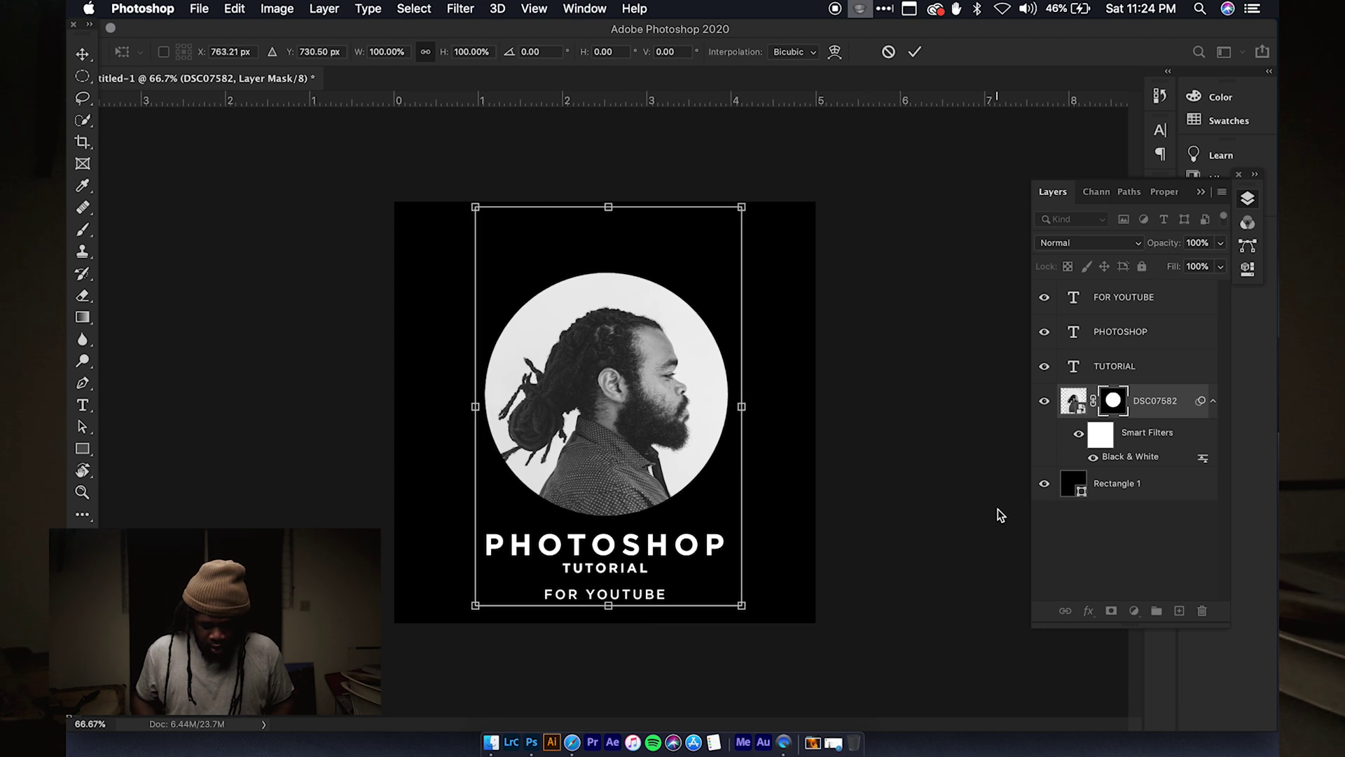
pyautogui.press('Return')
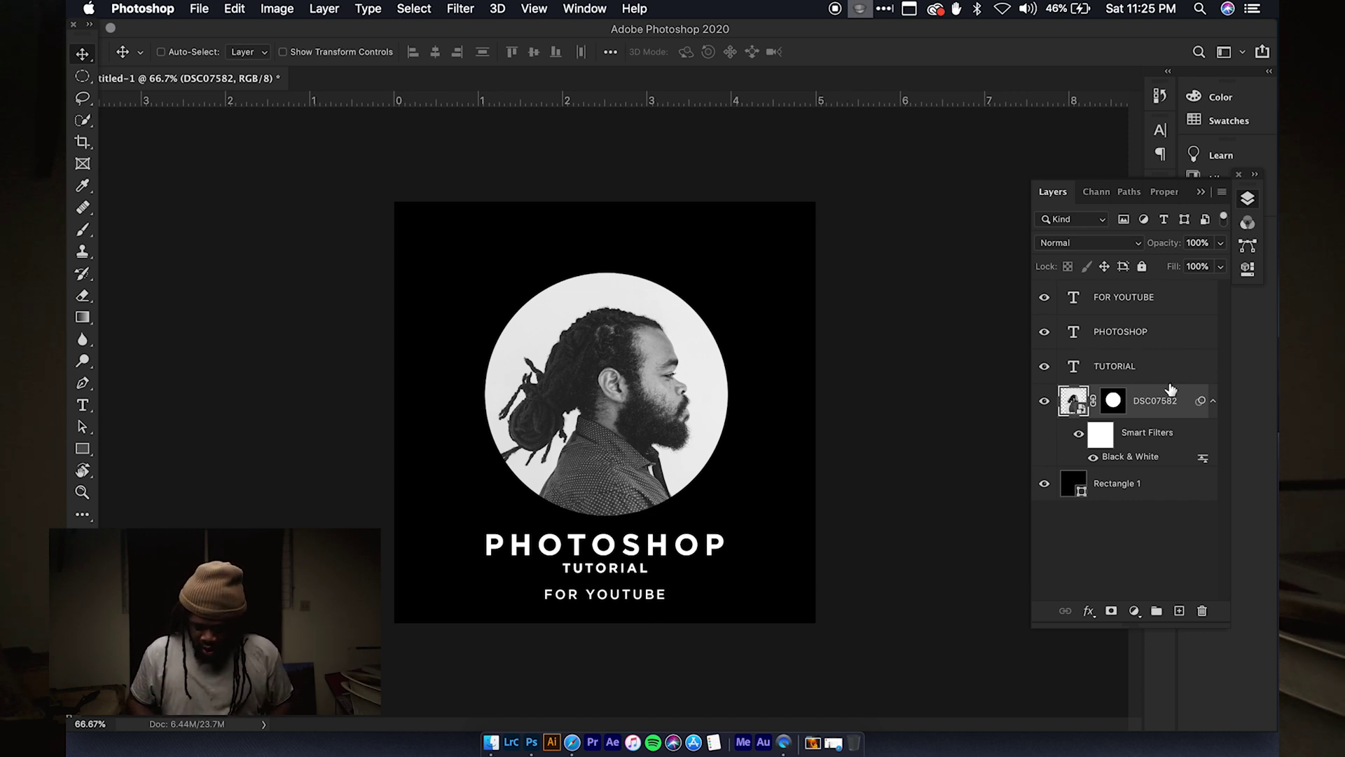
# Align the horizontal centres of the masked photo and the three text layers, and move them together to centre them on the canvas
pyautogui.keyDown('shift'); pyautogui.click(1144, 295); pyautogui.keyUp('shift')
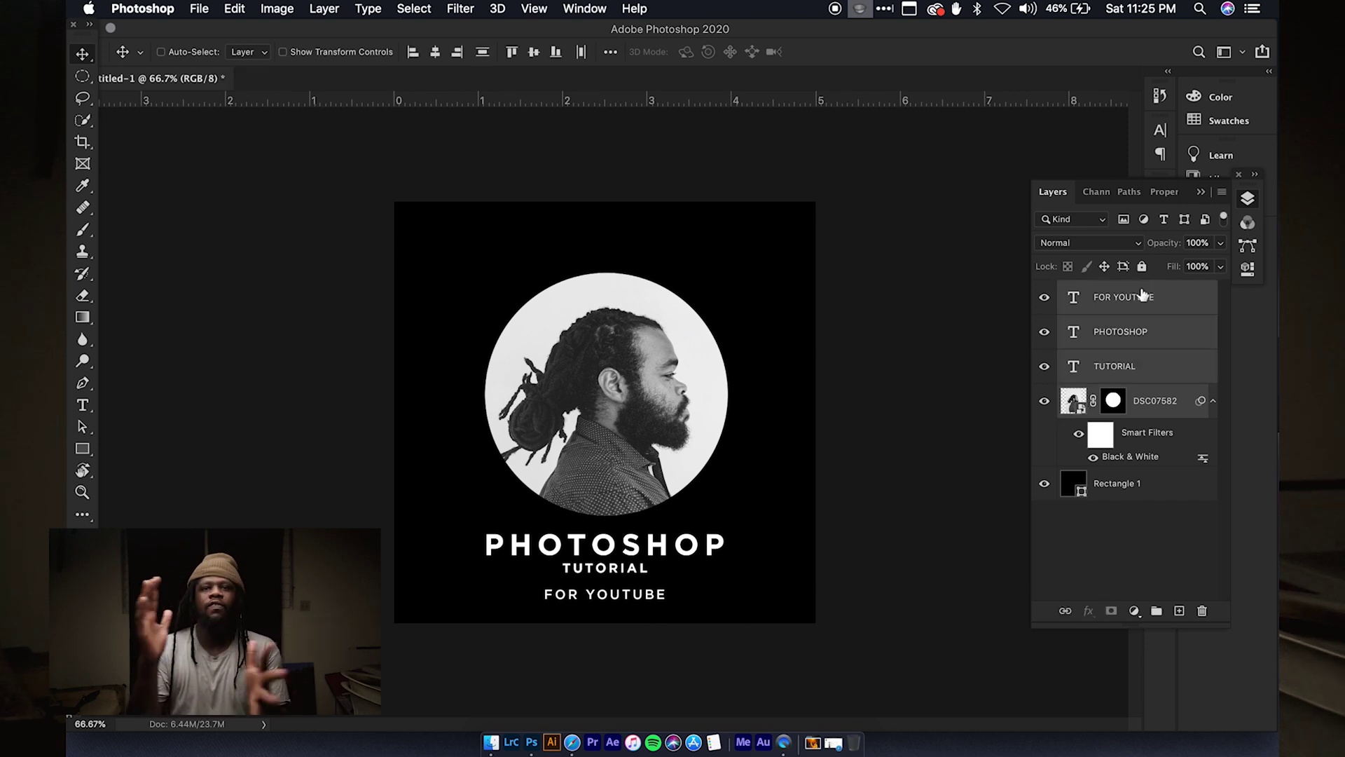
pyautogui.click(437, 51)
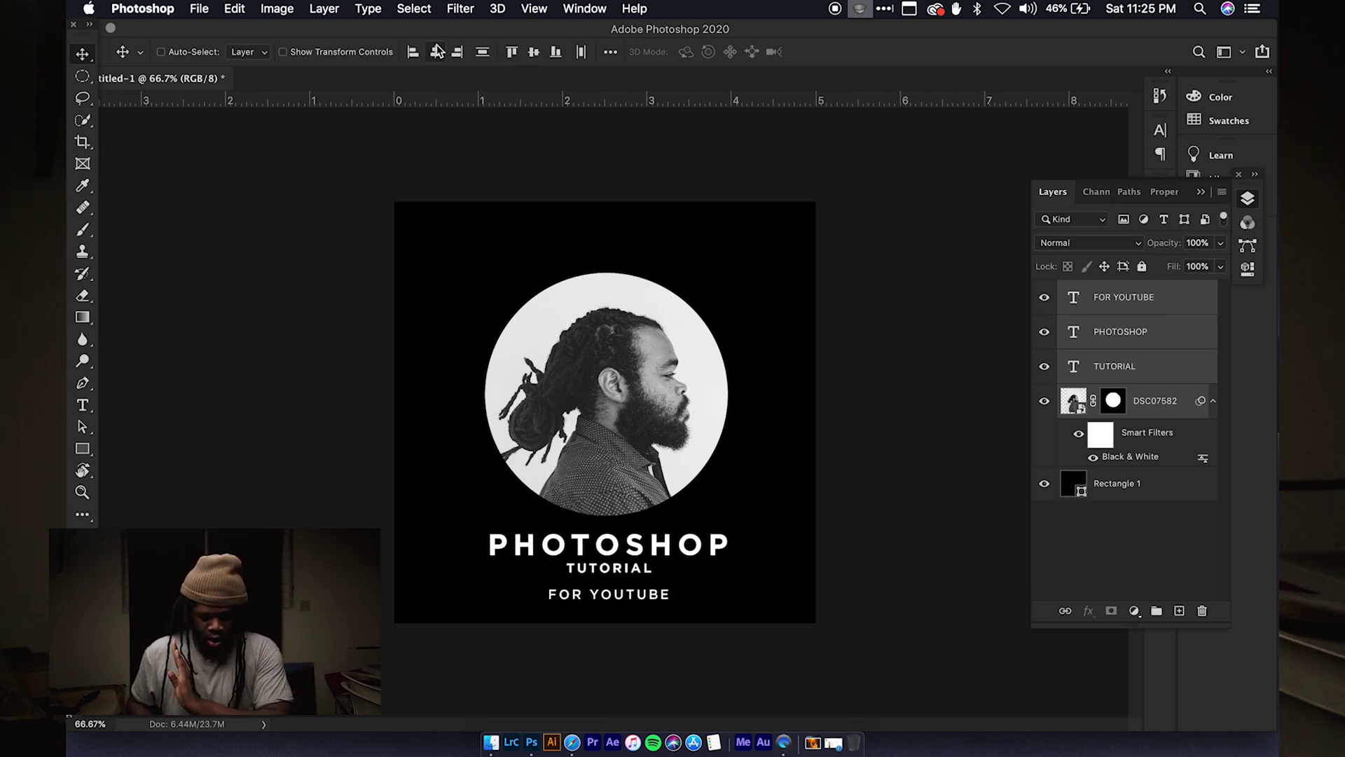
pyautogui.click(654, 364)
pyautogui.moveTo(656, 367); pyautogui.dragTo(656, 372)
# Change the FOR YOUTUBE text to "FOR BEGINNERS" and centre it closely beneath TUTORIAL
pyautogui.press('t')
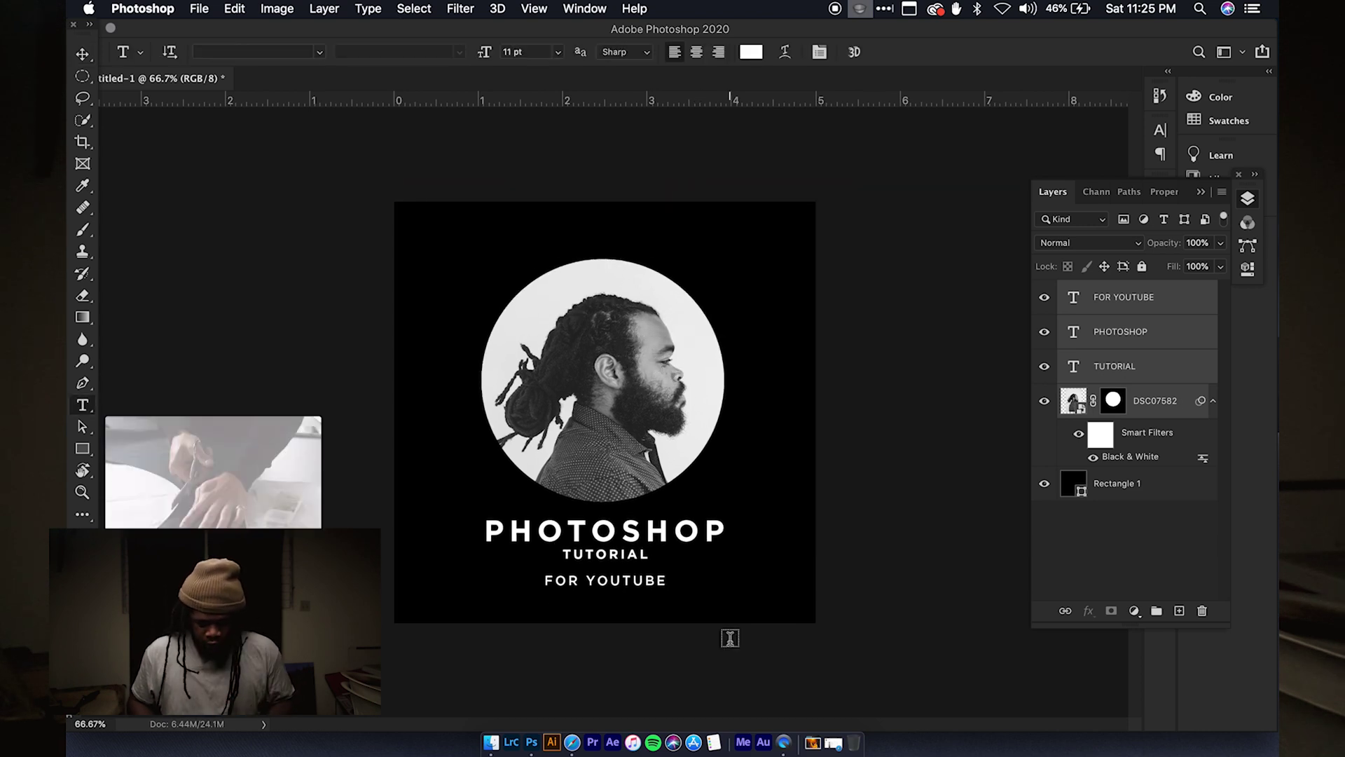
pyautogui.moveTo(662, 580); pyautogui.dragTo(481, 592)
pyautogui.write('FOR B')
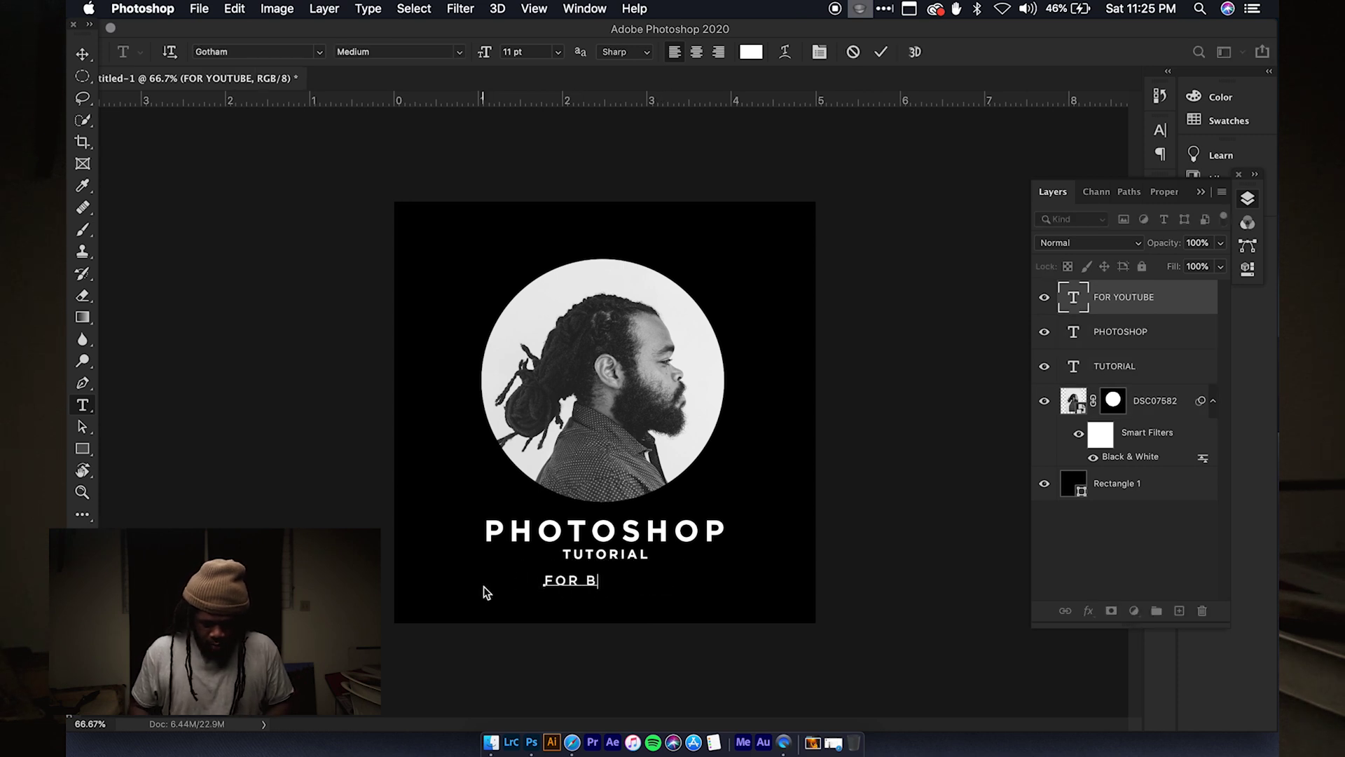
pyautogui.press('super+Return')
pyautogui.press('v')
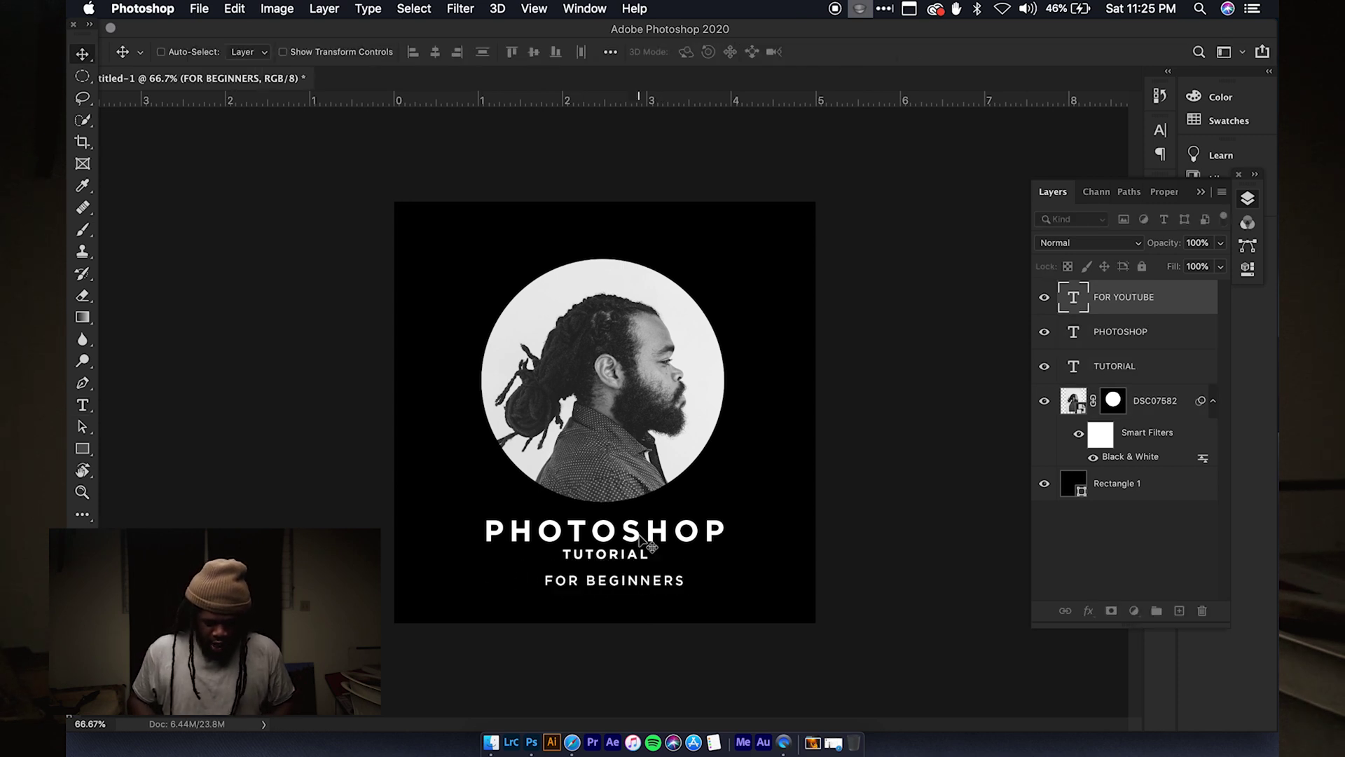
pyautogui.moveTo(616, 582); pyautogui.dragTo(606, 573)
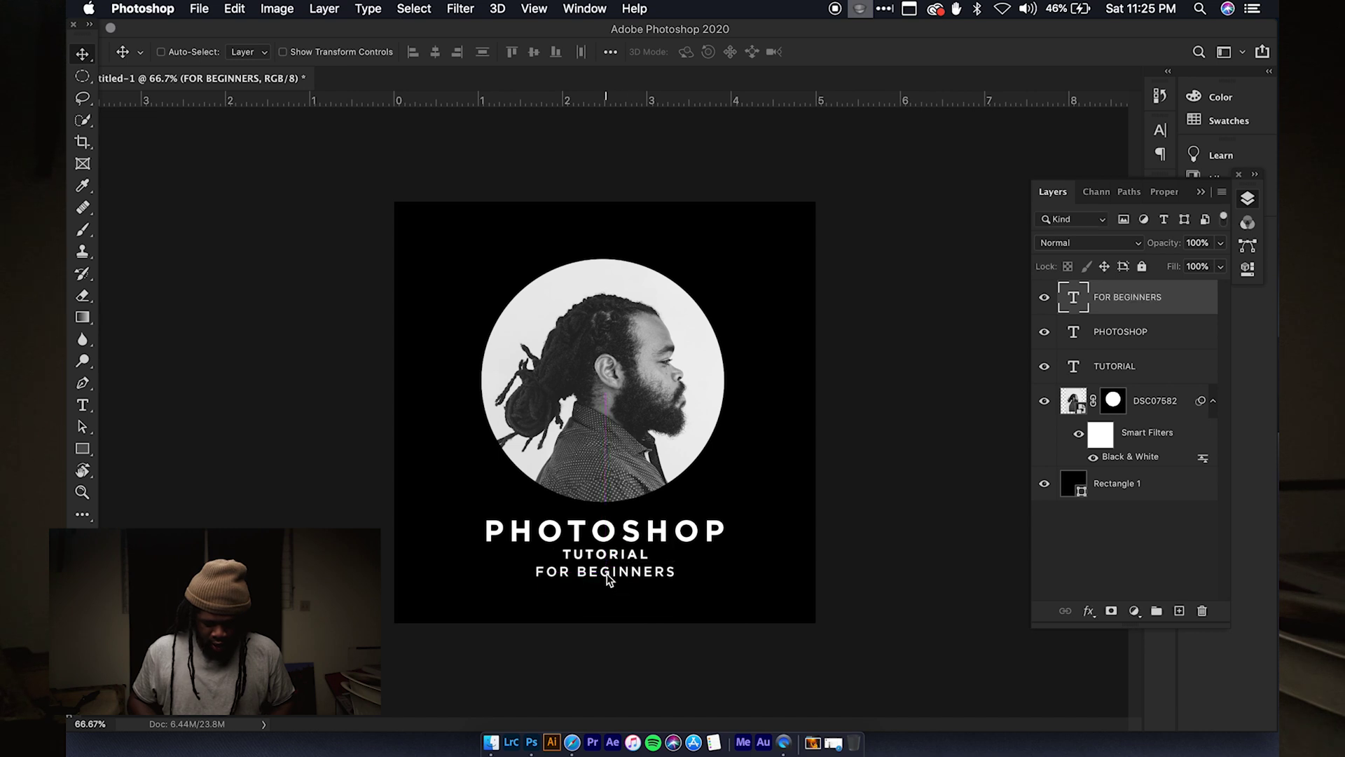
# Add a new text line near the canvas's bottom edge reading "LIVE ON INSTAGRAM" followed by the presenter's Instagram handle
pyautogui.click(82, 406)
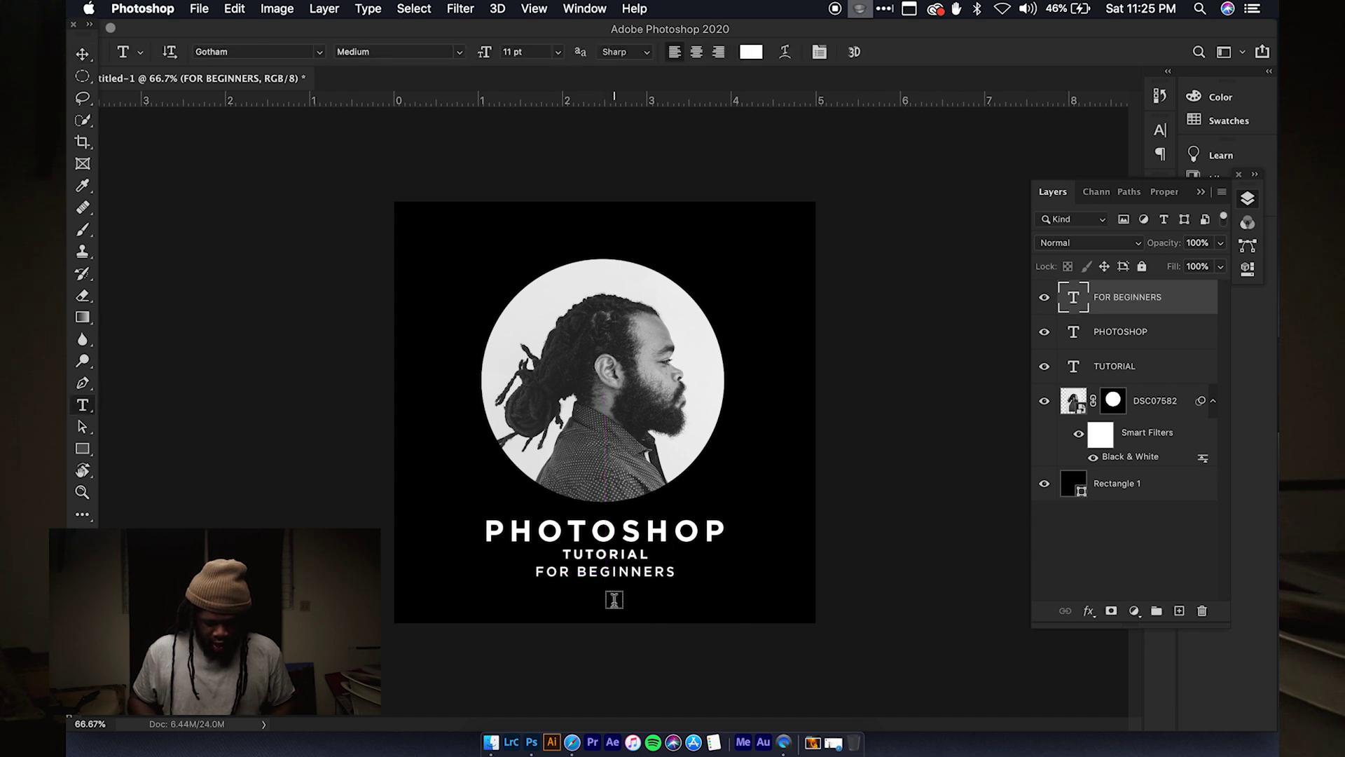
pyautogui.click(561, 611)
pyautogui.press('BackSpace')
pyautogui.write('LINE')
pyautogui.press('BackSpace')
pyautogui.press('BackSpace')
pyautogui.press('BackSpace')
pyautogui.write('IV')
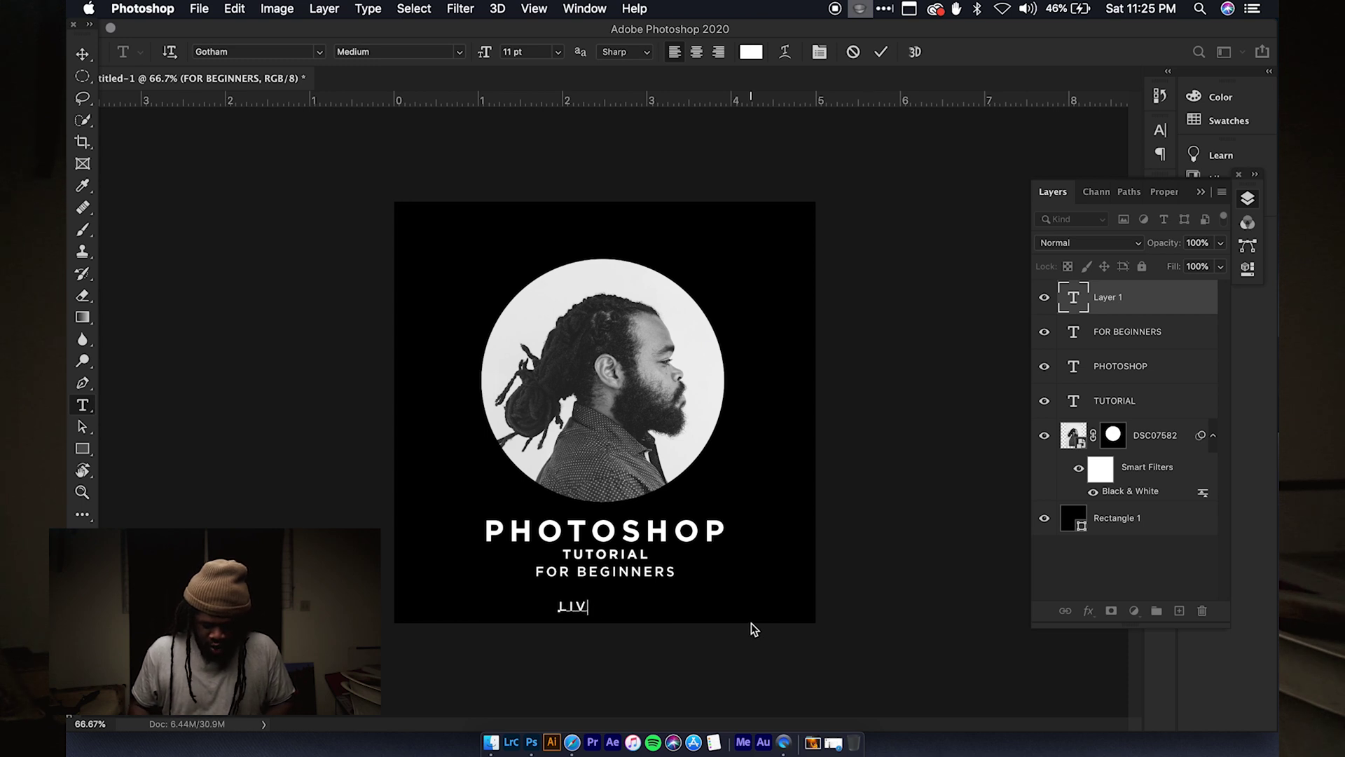
pyautogui.write('E ON INSTAGRAM')
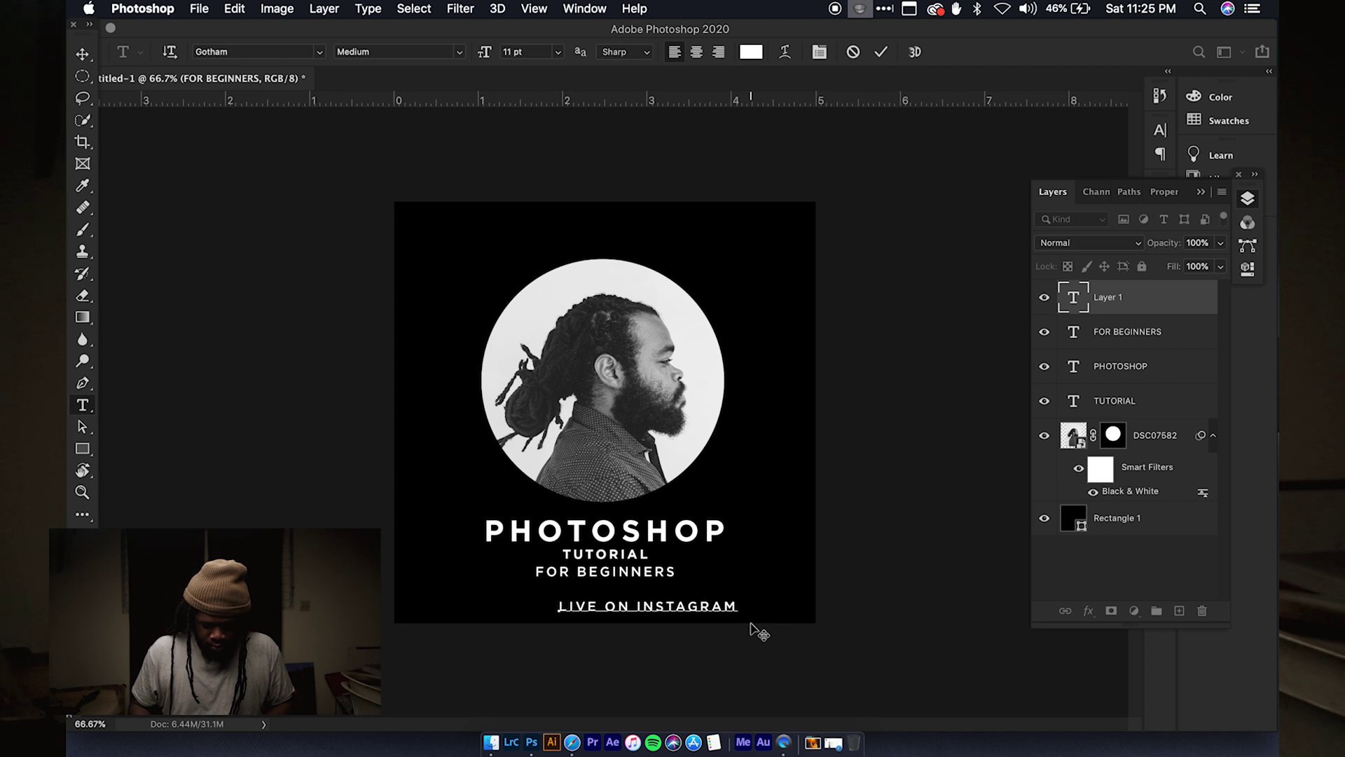
pyautogui.write(' @')
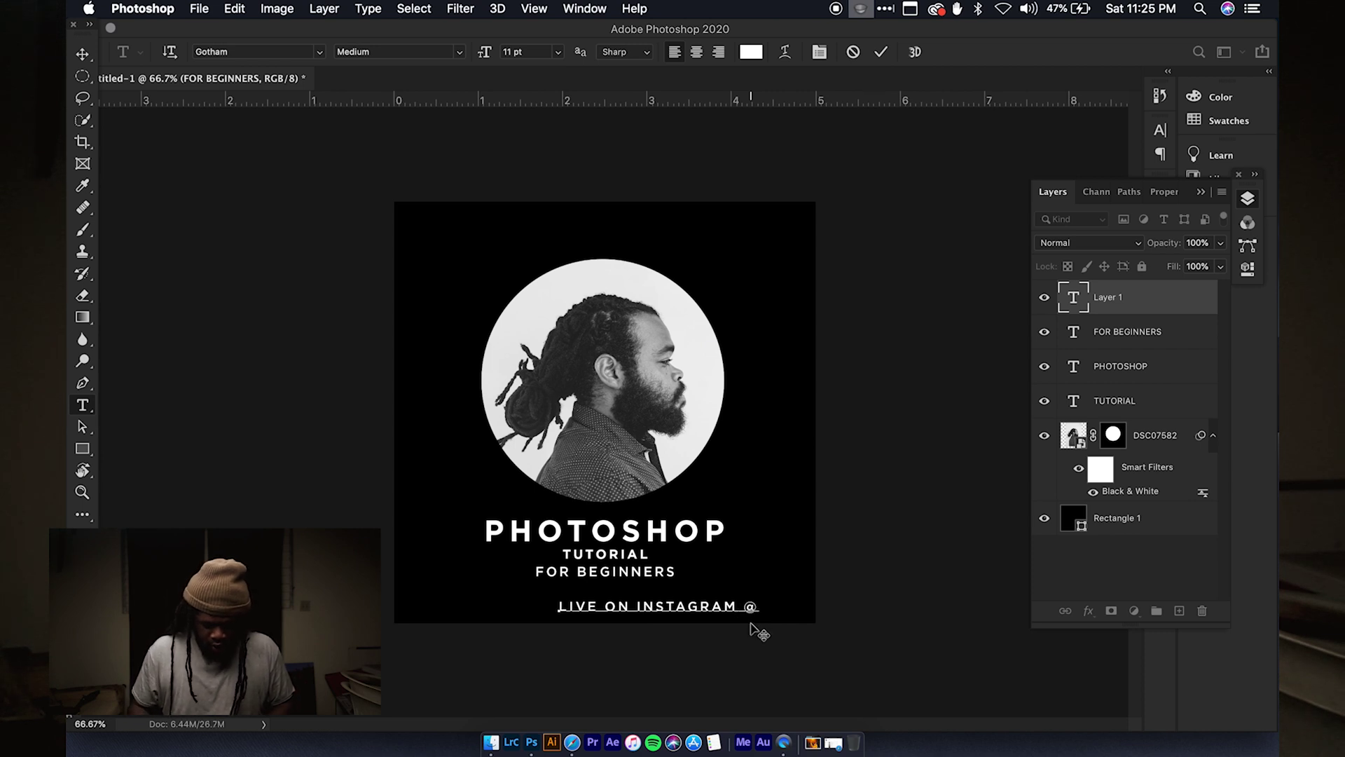
pyautogui.write('DIF')
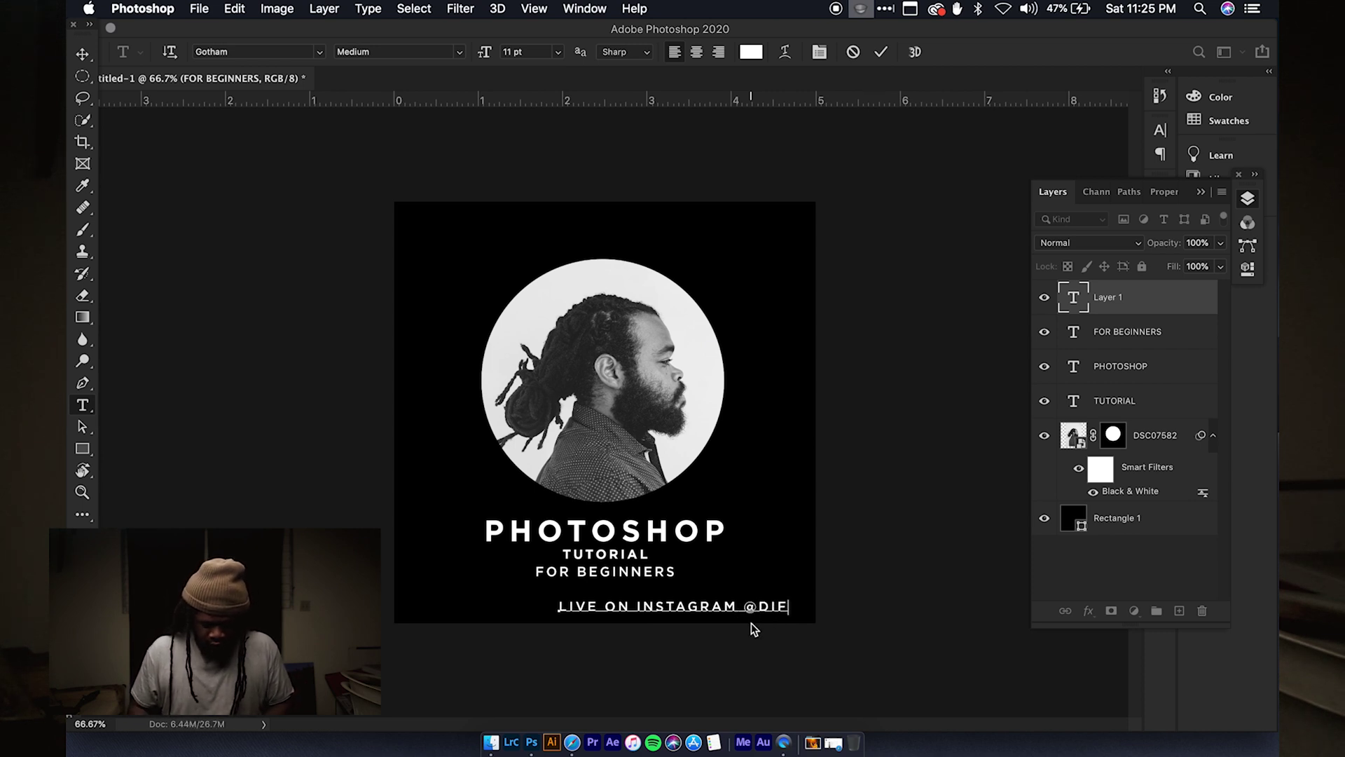
pyautogui.write('IEL_______')
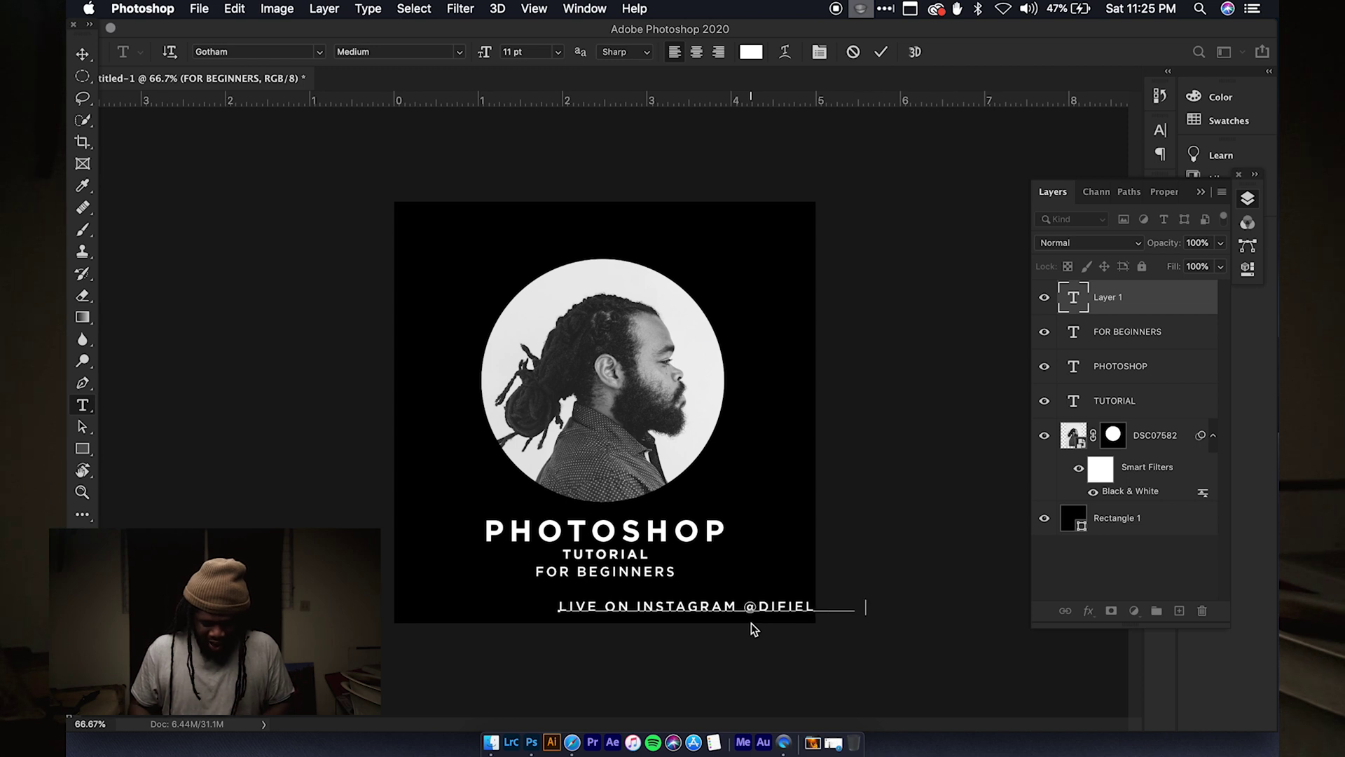
pyautogui.click(83, 54)
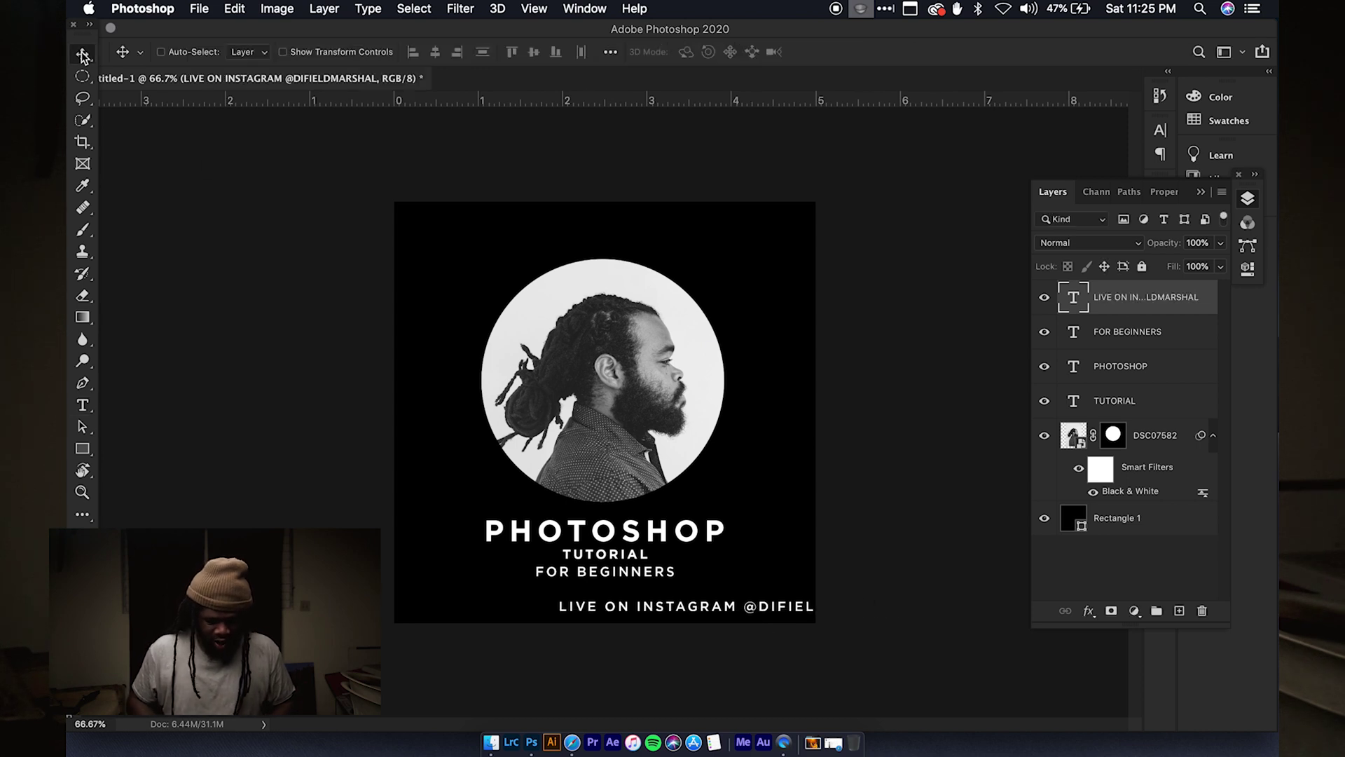
# Move the Instagram line up to sit beneath FOR BEGINNERS and set its handle to Bold
pyautogui.moveTo(640, 615); pyautogui.dragTo(494, 601)
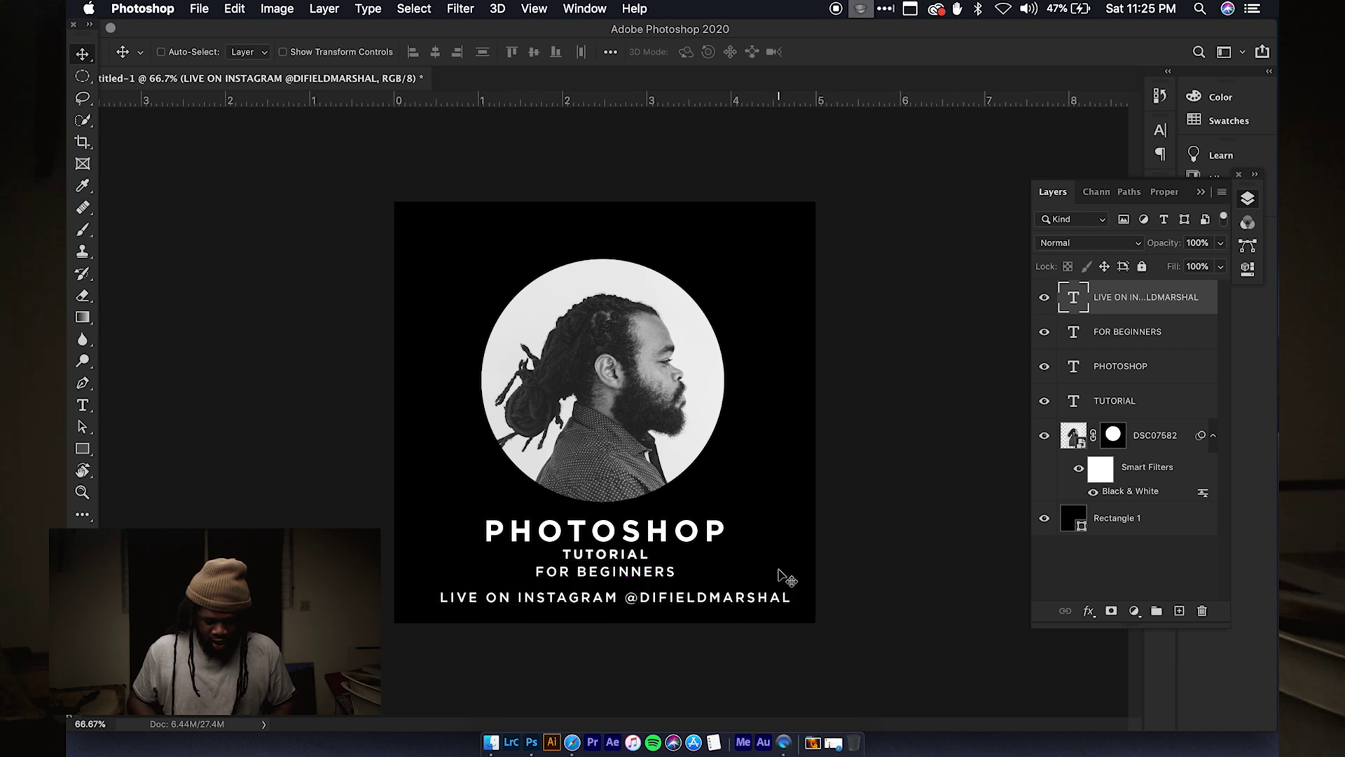
pyautogui.click(83, 405)
pyautogui.moveTo(809, 600); pyautogui.dragTo(624, 603)
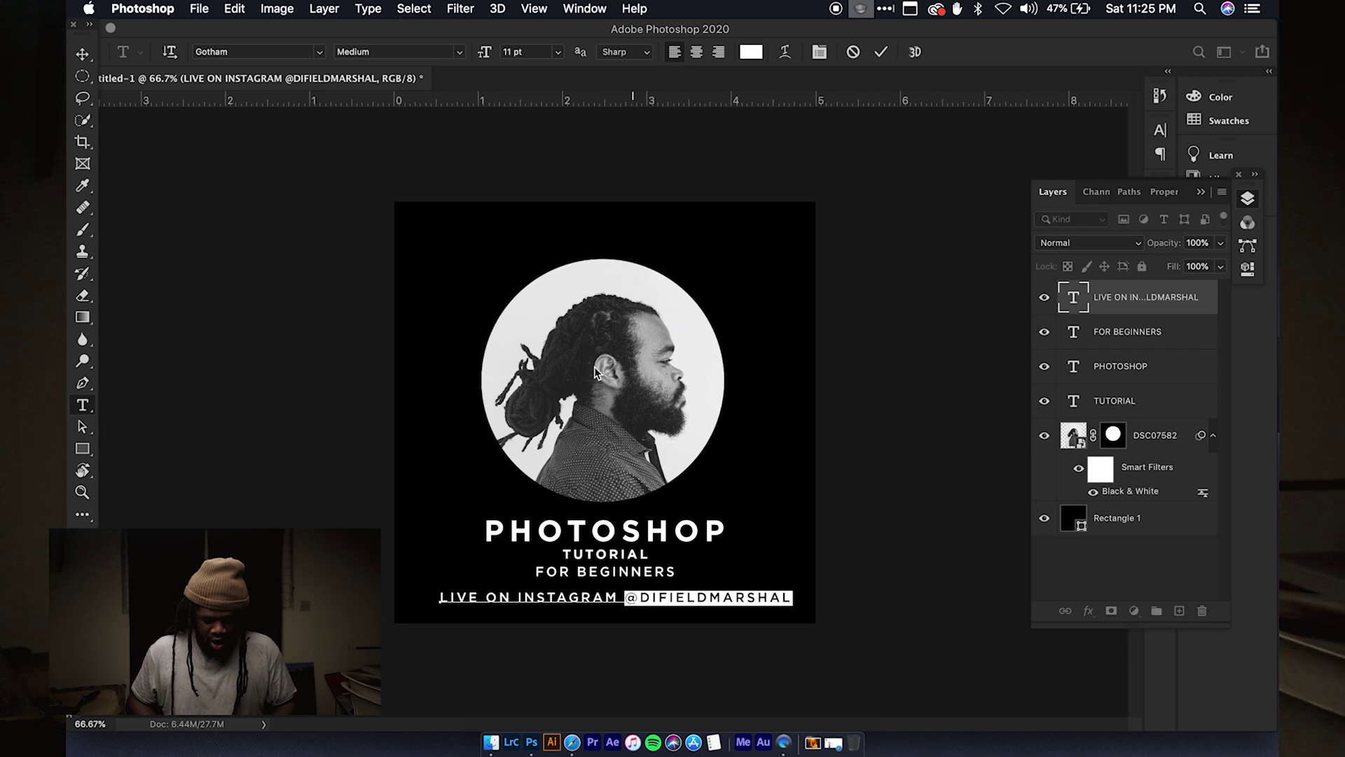
pyautogui.click(454, 51)
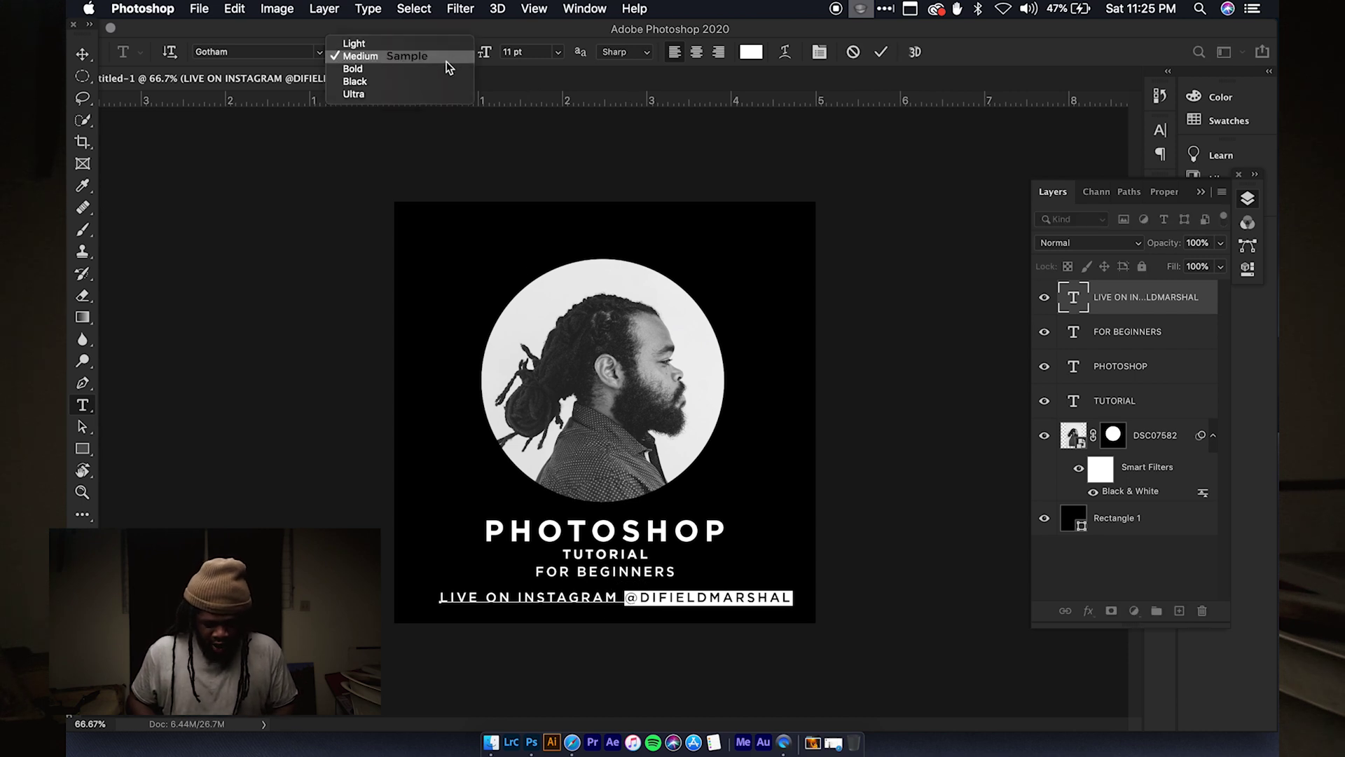
pyautogui.click(437, 66)
pyautogui.click(82, 54)
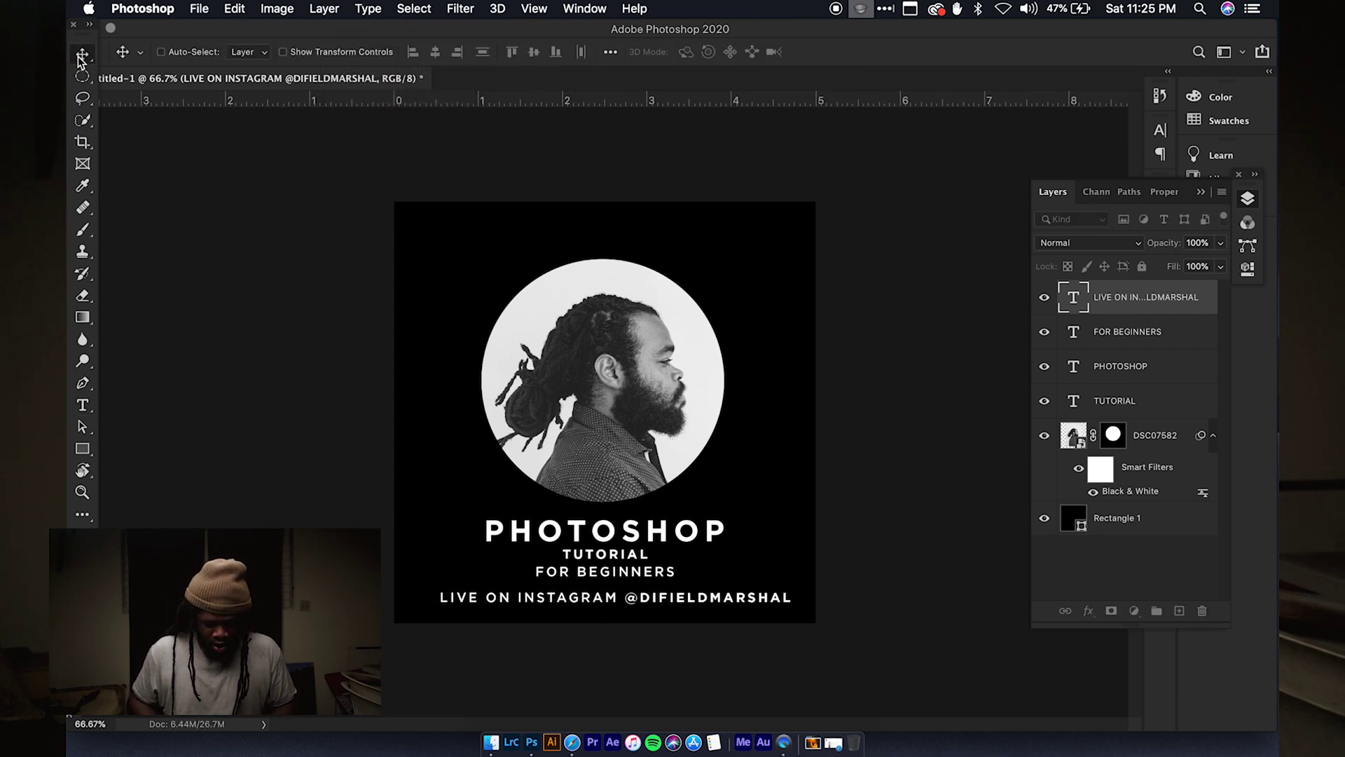
# Hide the rulers and scale the Instagram line down proportionally to about 72%
pyautogui.press('super+r')
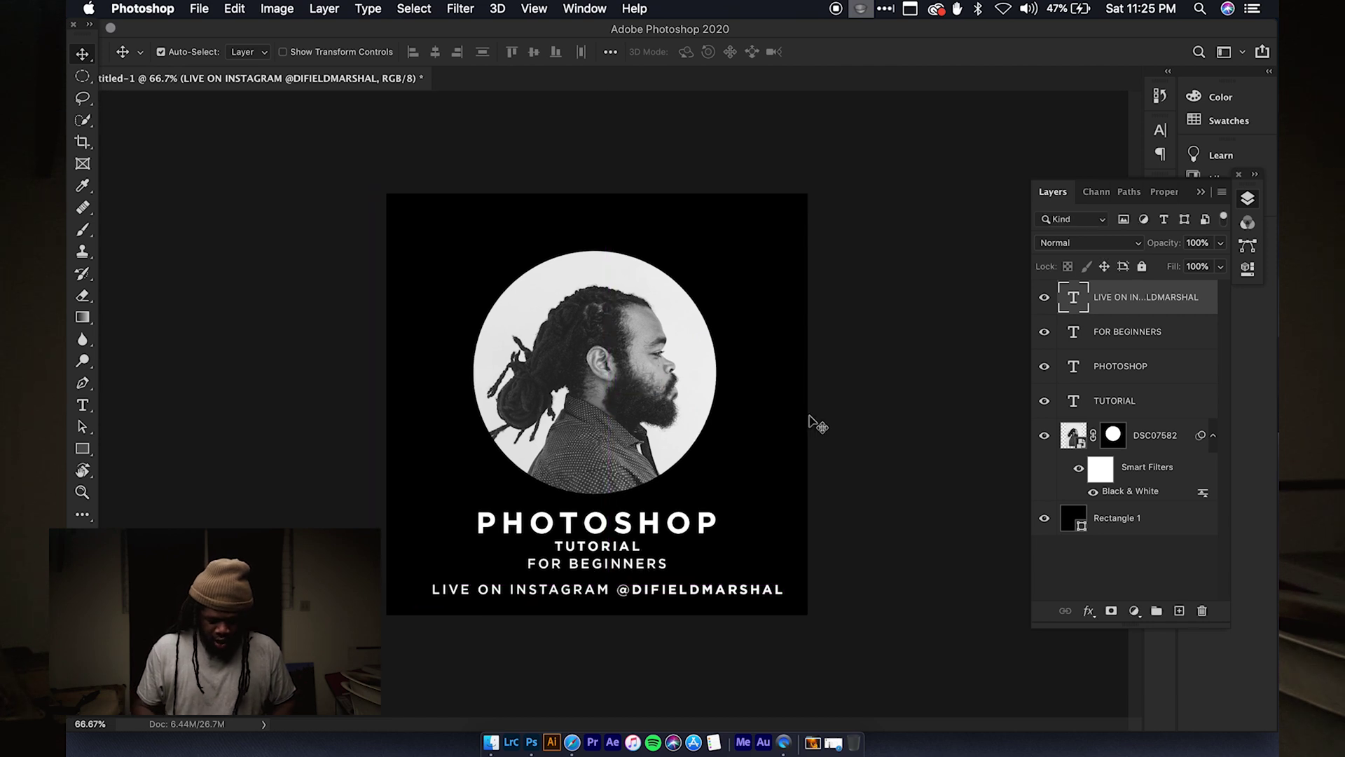
pyautogui.press('super+t')
pyautogui.moveTo(788, 596); pyautogui.dragTo(690, 593)
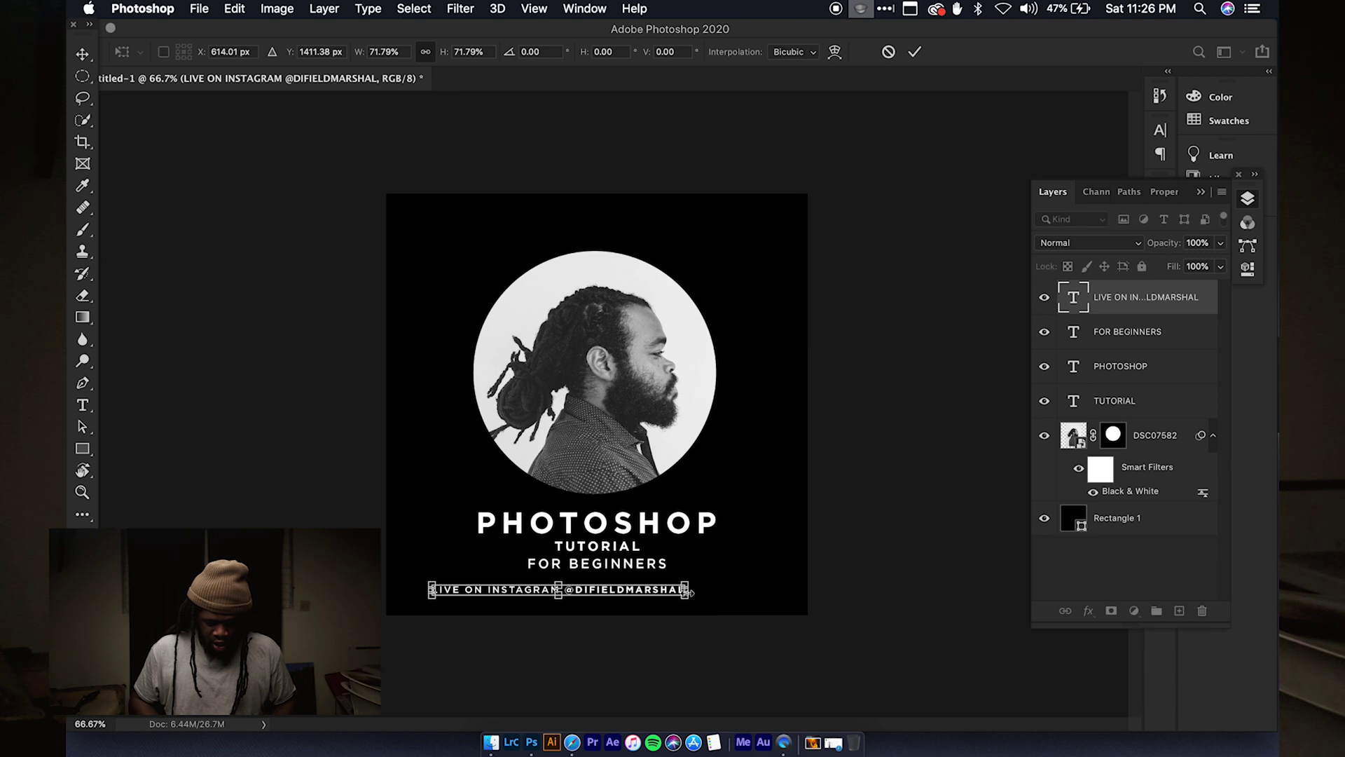
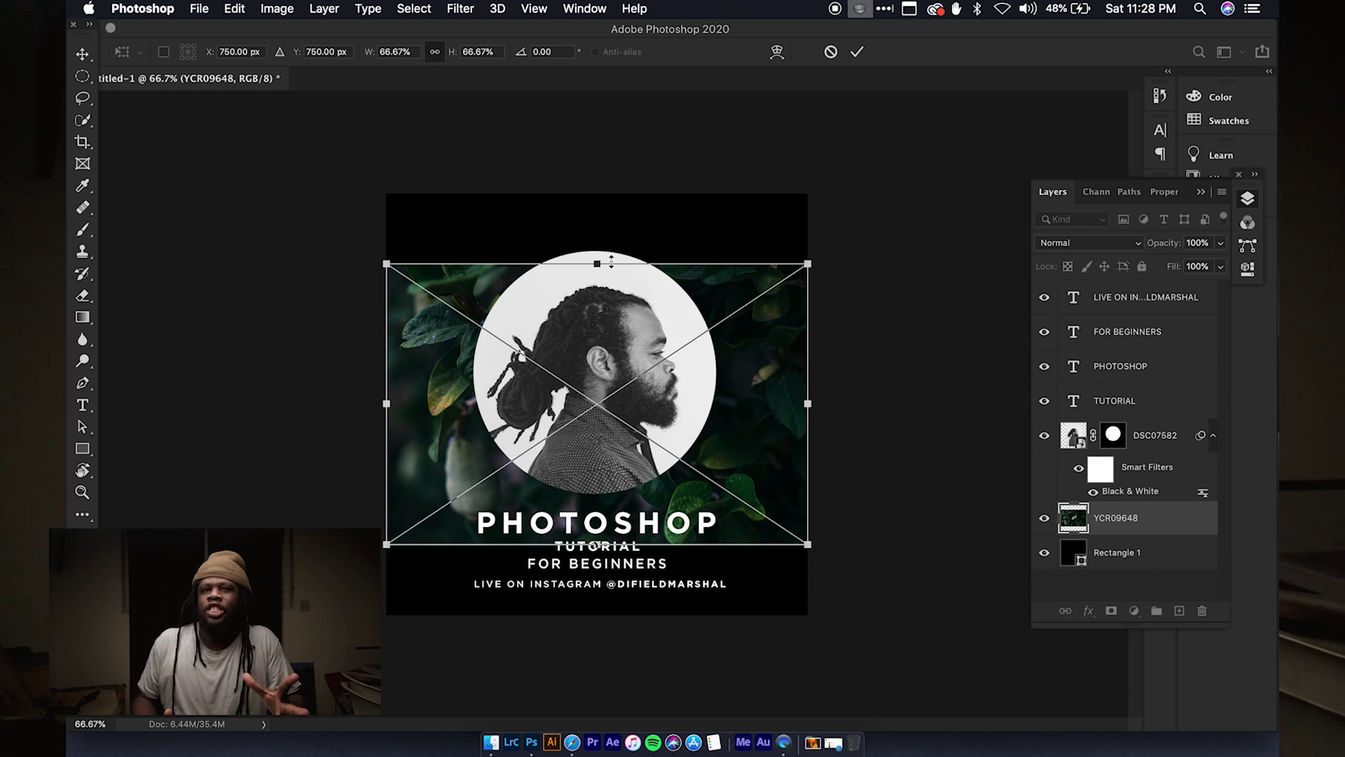
# Stretch the placed YCR09648 photo vertically to cover the full canvas height and lower its opacity to 73%
pyautogui.moveTo(608, 262); pyautogui.dragTo(601, 185)
pyautogui.moveTo(596, 543); pyautogui.dragTo(597, 624)
pyautogui.press('Return')
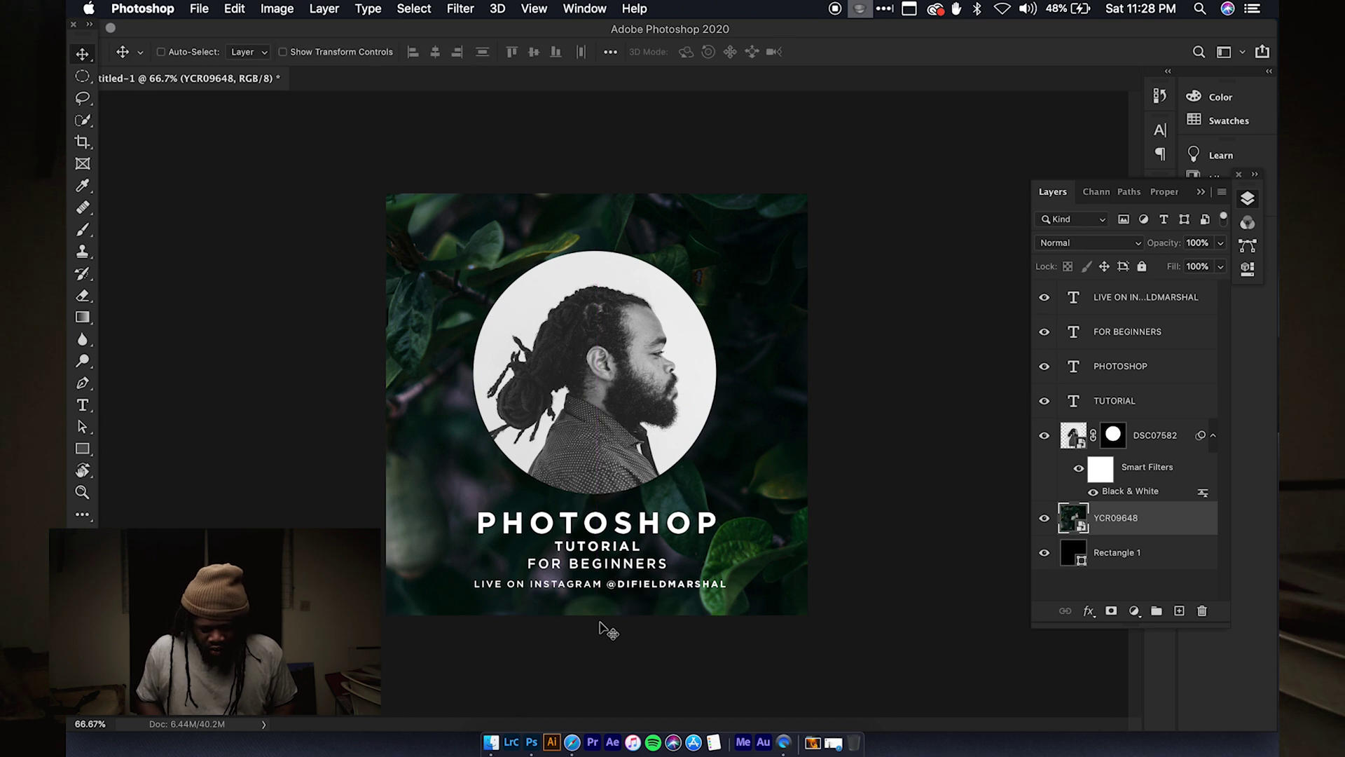
pyautogui.click(1219, 266)
pyautogui.moveTo(1209, 268)
pyautogui.mouseDown()
pyautogui.moveTo(1179, 269)
pyautogui.moveTo(1198, 265)
pyautogui.mouseUp()
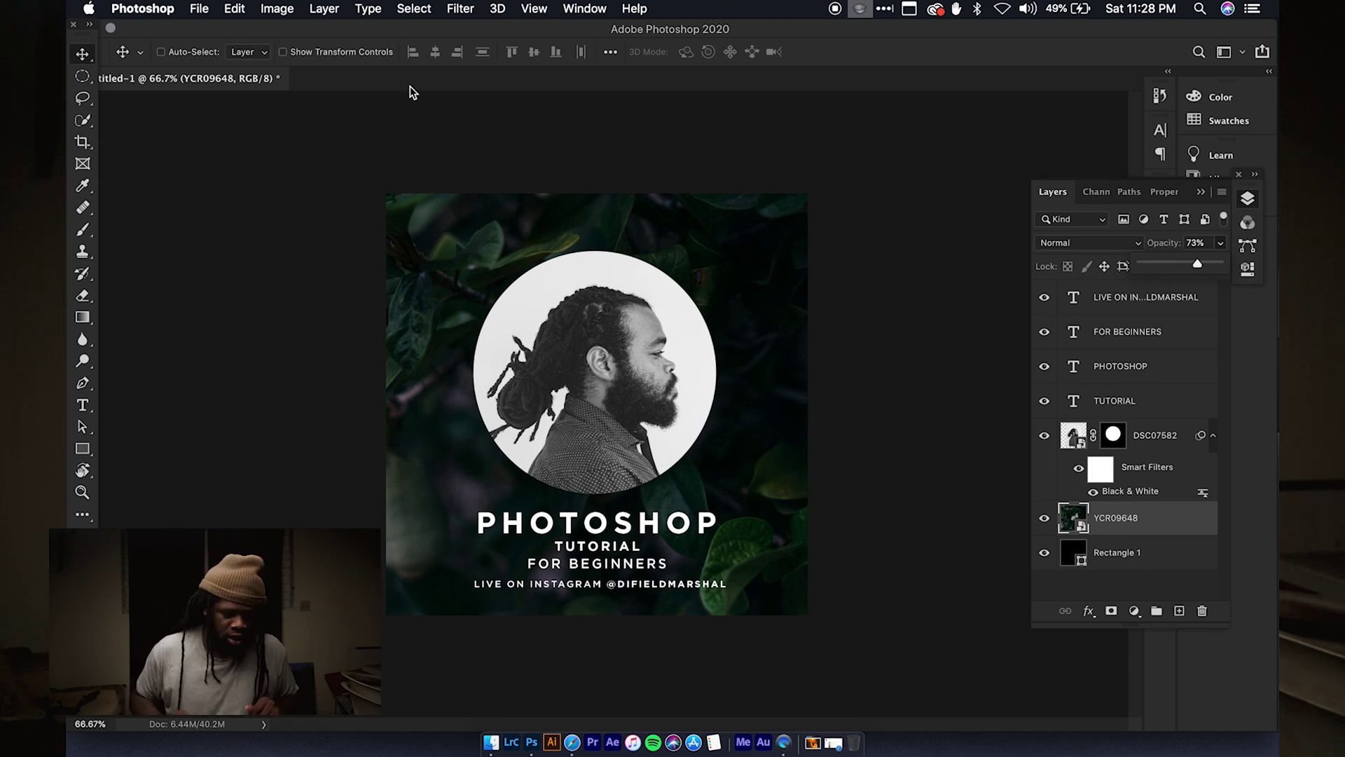
pyautogui.click(287, 10)
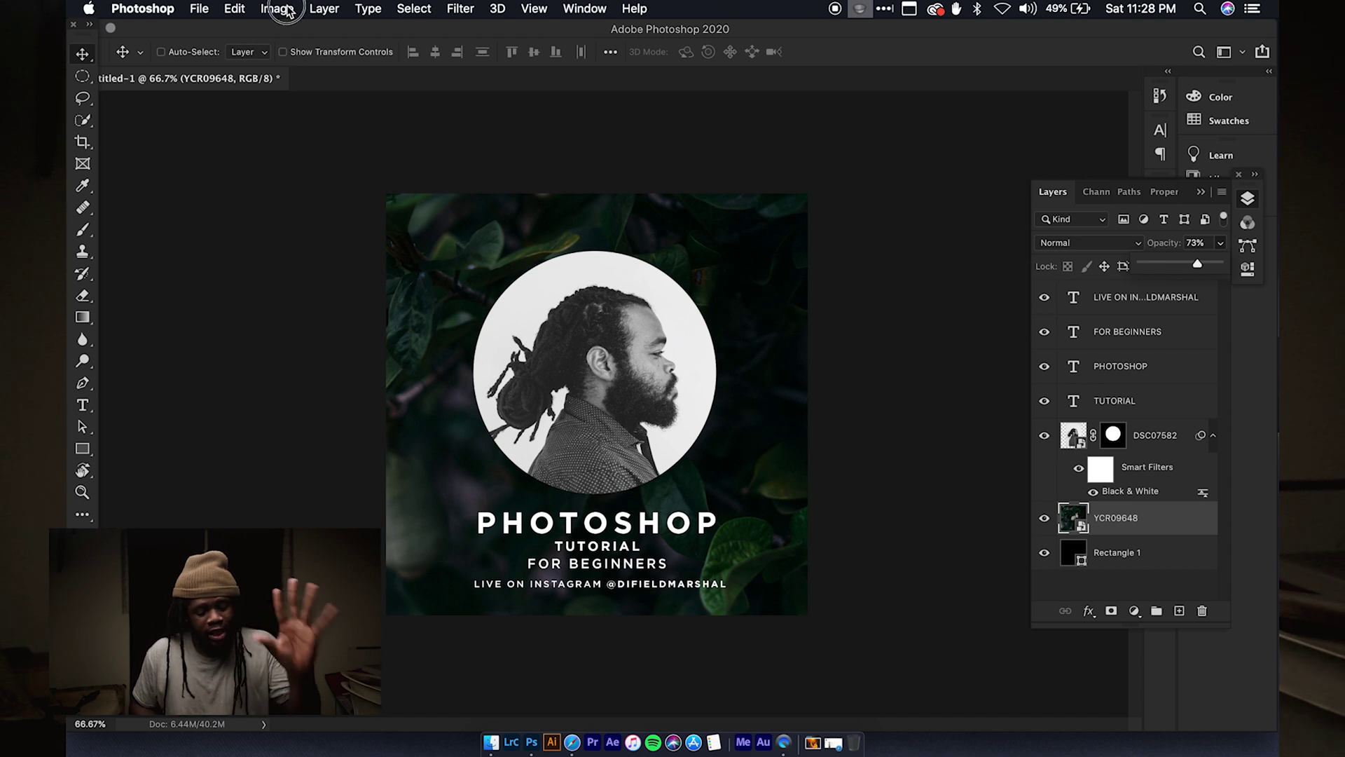
pyautogui.moveTo(312, 54)
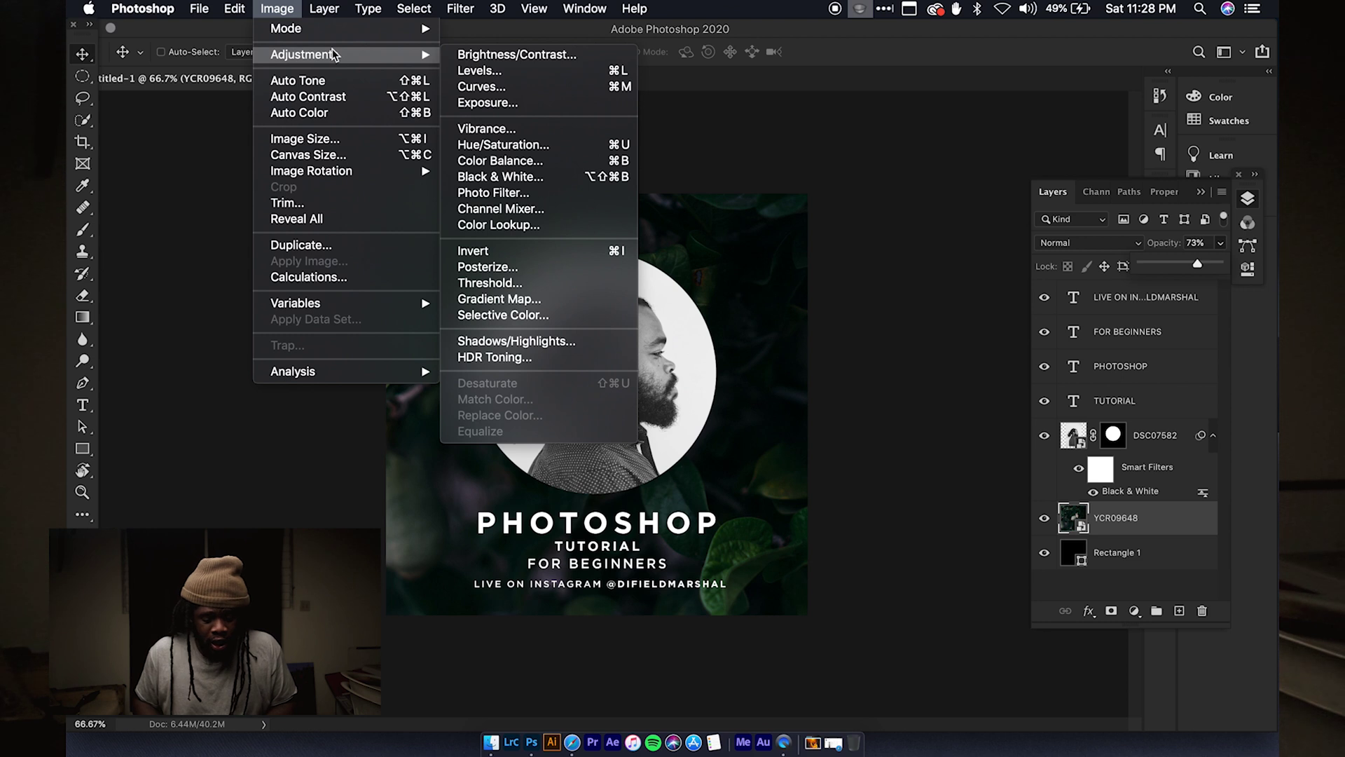
pyautogui.press('Escape')
# Hide the portrait, recolour the YCR09648 background with Hue/Saturation at Hue +155, Saturation +34 and Lightness +4, and show the portrait again
pyautogui.click(1044, 435)
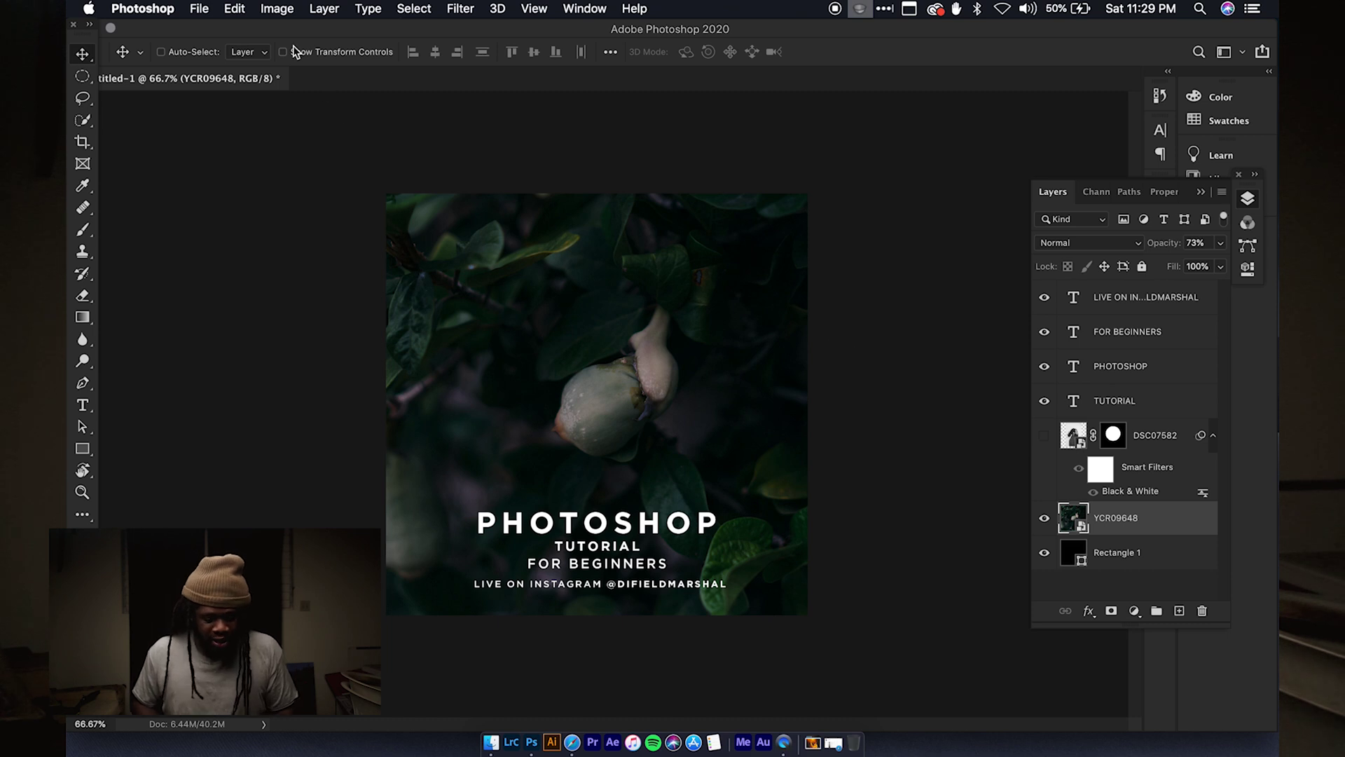
pyautogui.click(277, 9)
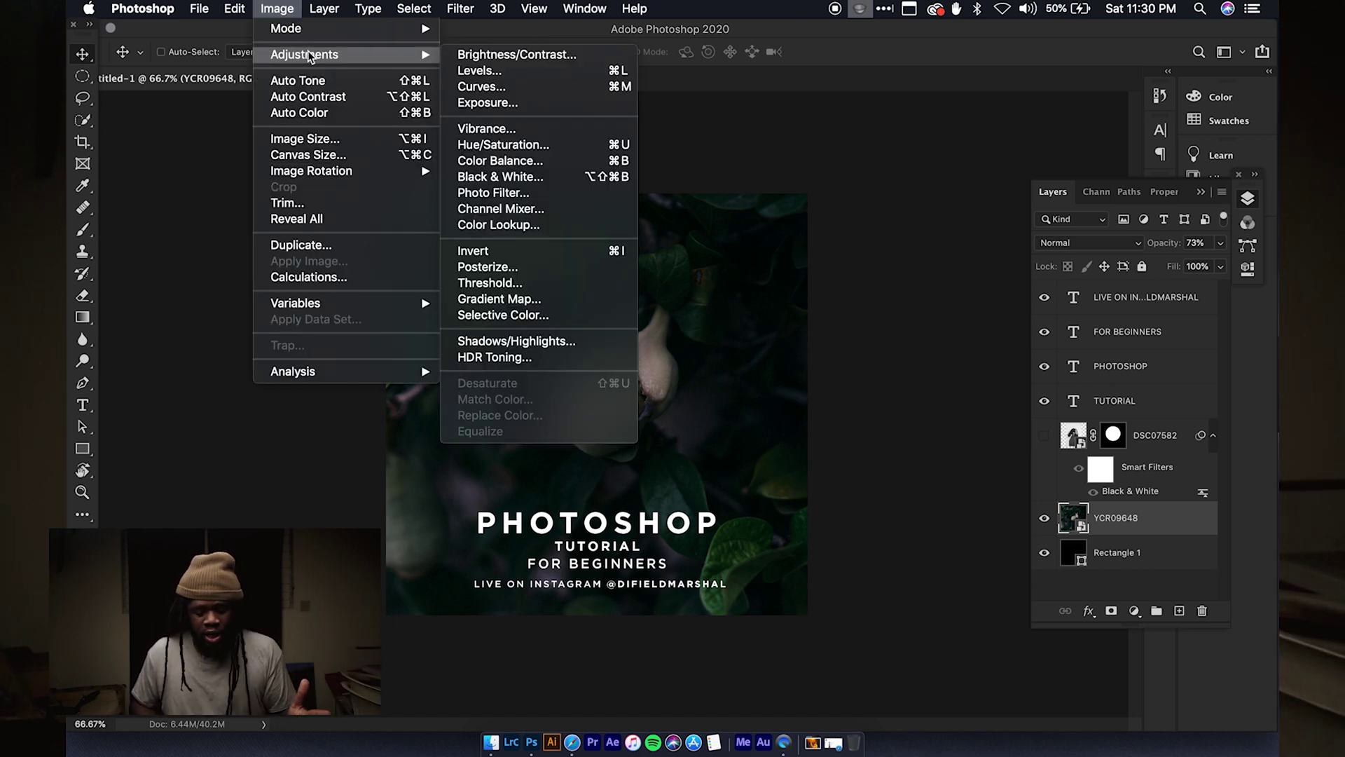
pyautogui.click(515, 145)
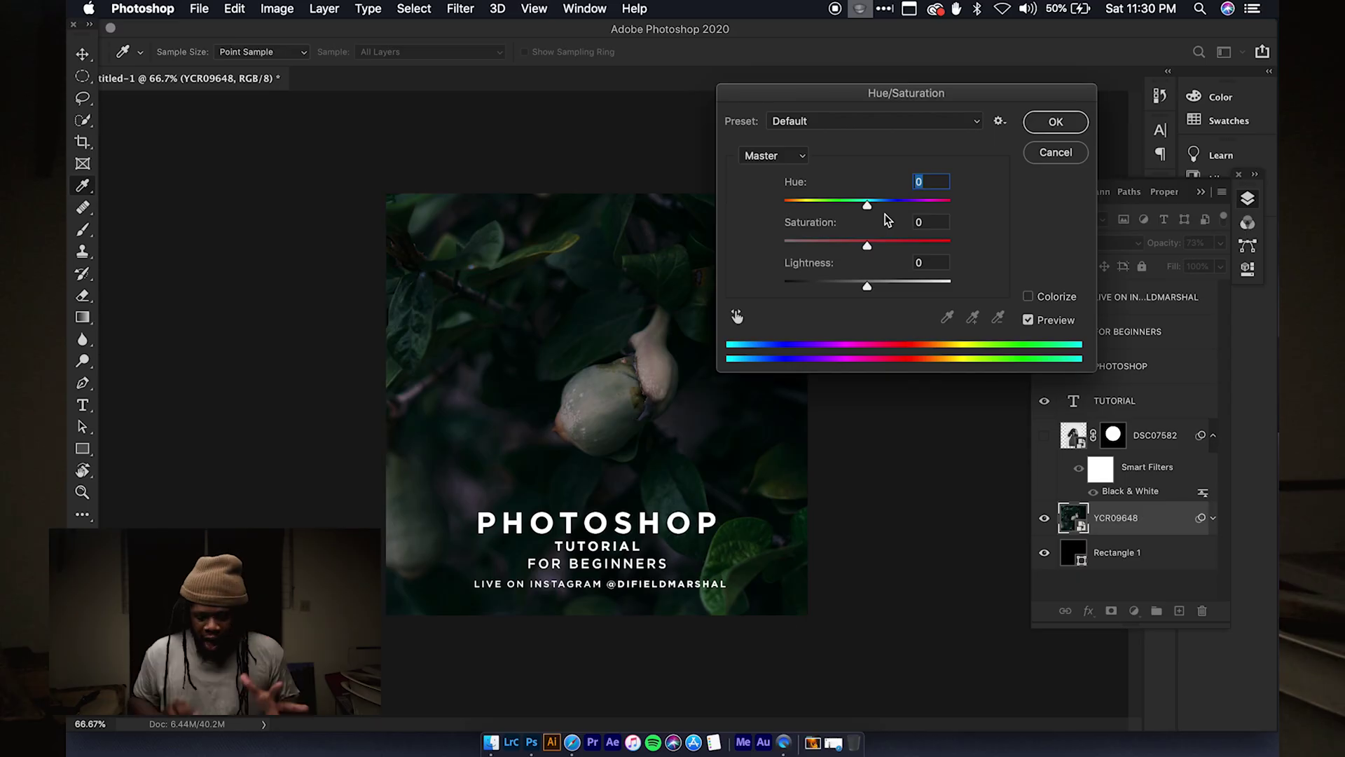
pyautogui.moveTo(868, 207); pyautogui.dragTo(872, 293)
pyautogui.moveTo(860, 203); pyautogui.dragTo(945, 207)
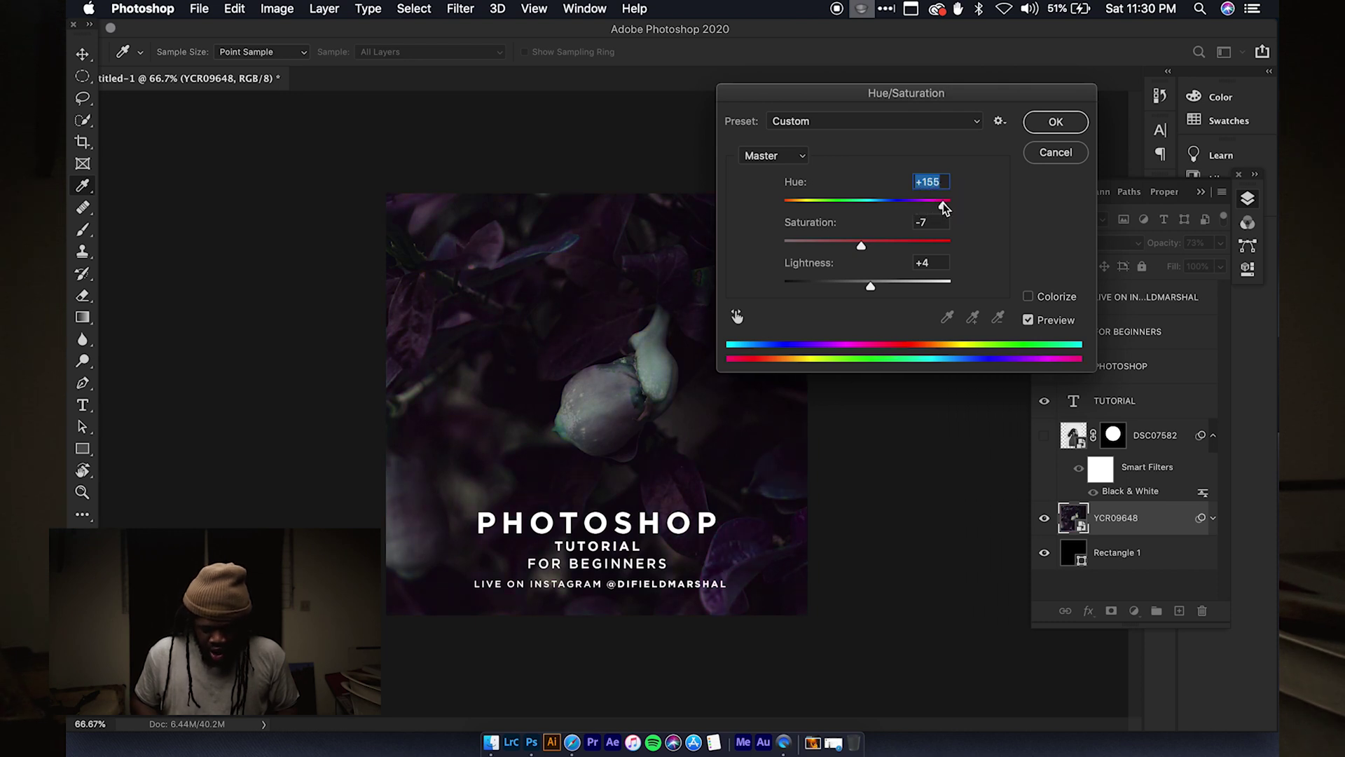
pyautogui.moveTo(868, 250); pyautogui.dragTo(899, 250)
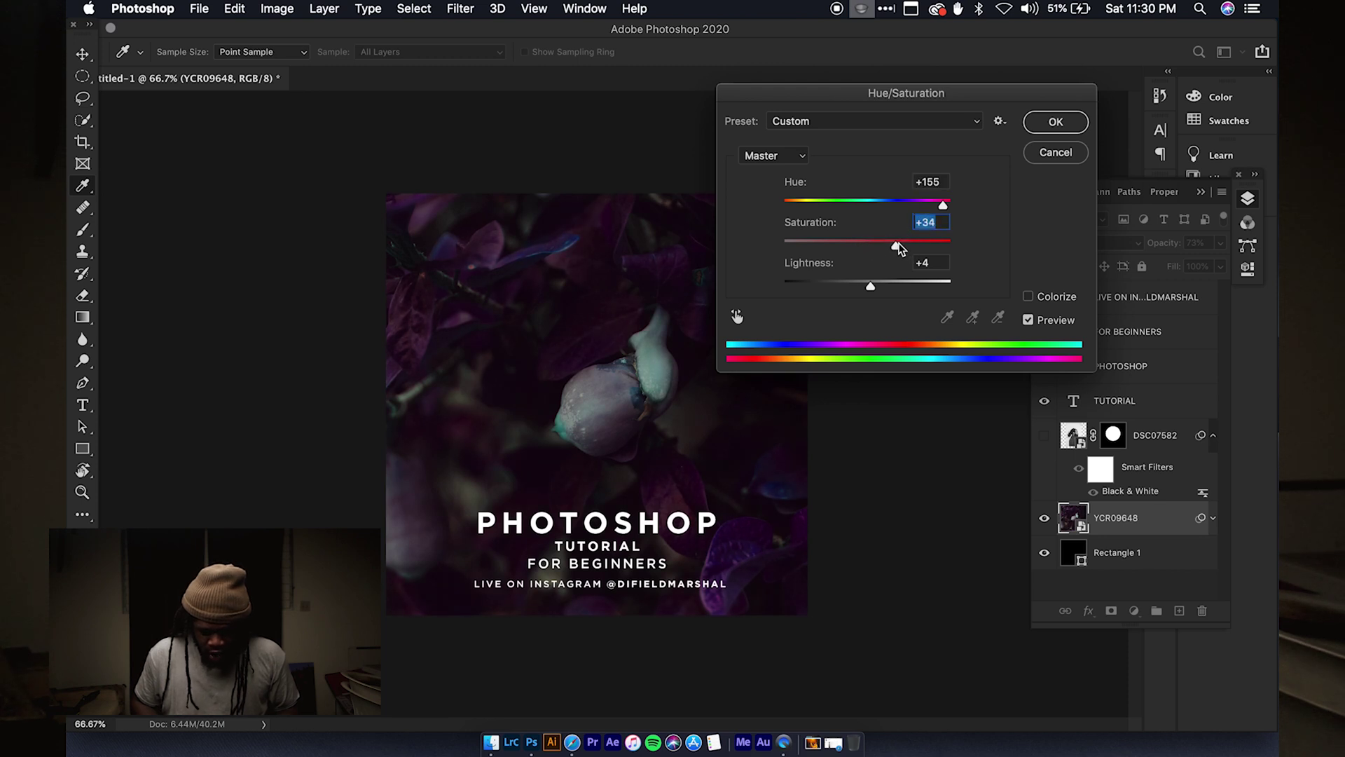
pyautogui.click(1056, 121)
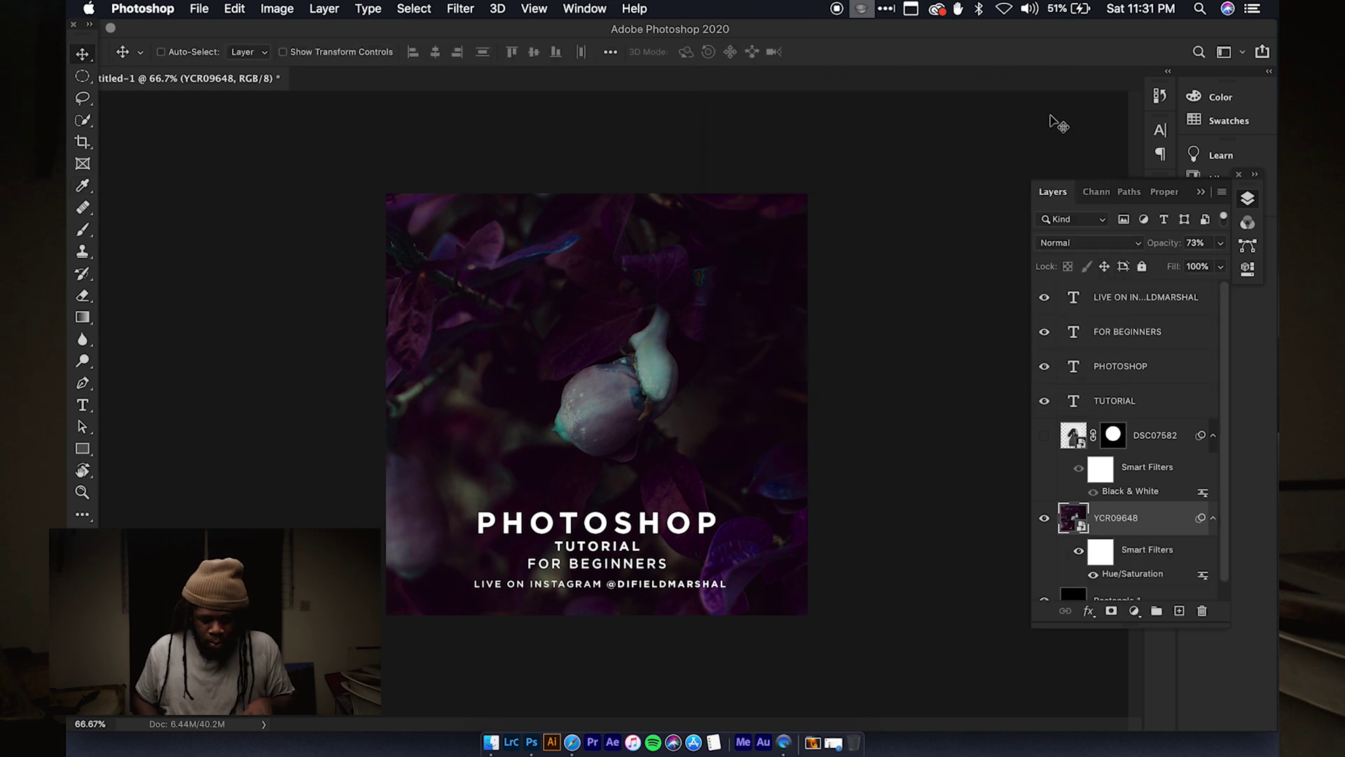
pyautogui.click(1045, 436)
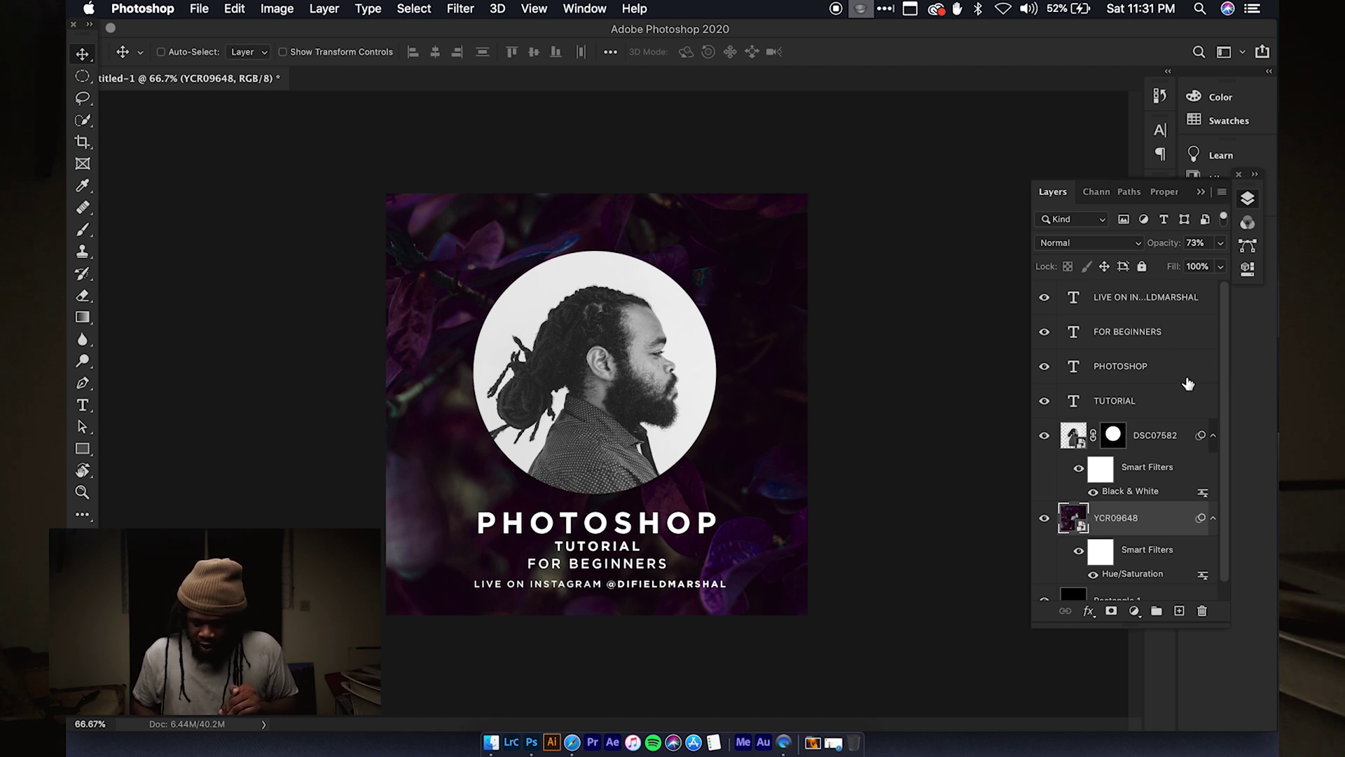
# Recolour the whole Instagram line to the dark purple #472441 sampled from the background photo
pyautogui.click(1160, 300)
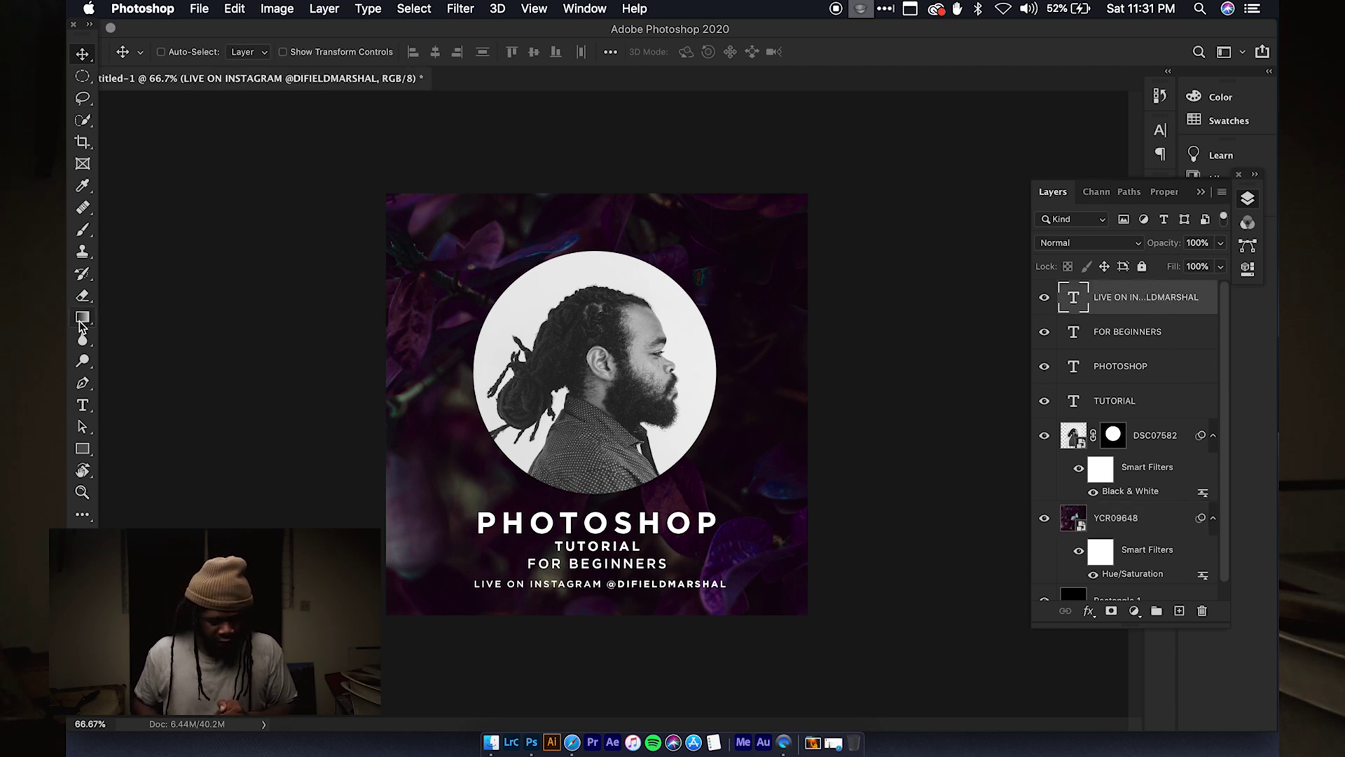
pyautogui.click(83, 404)
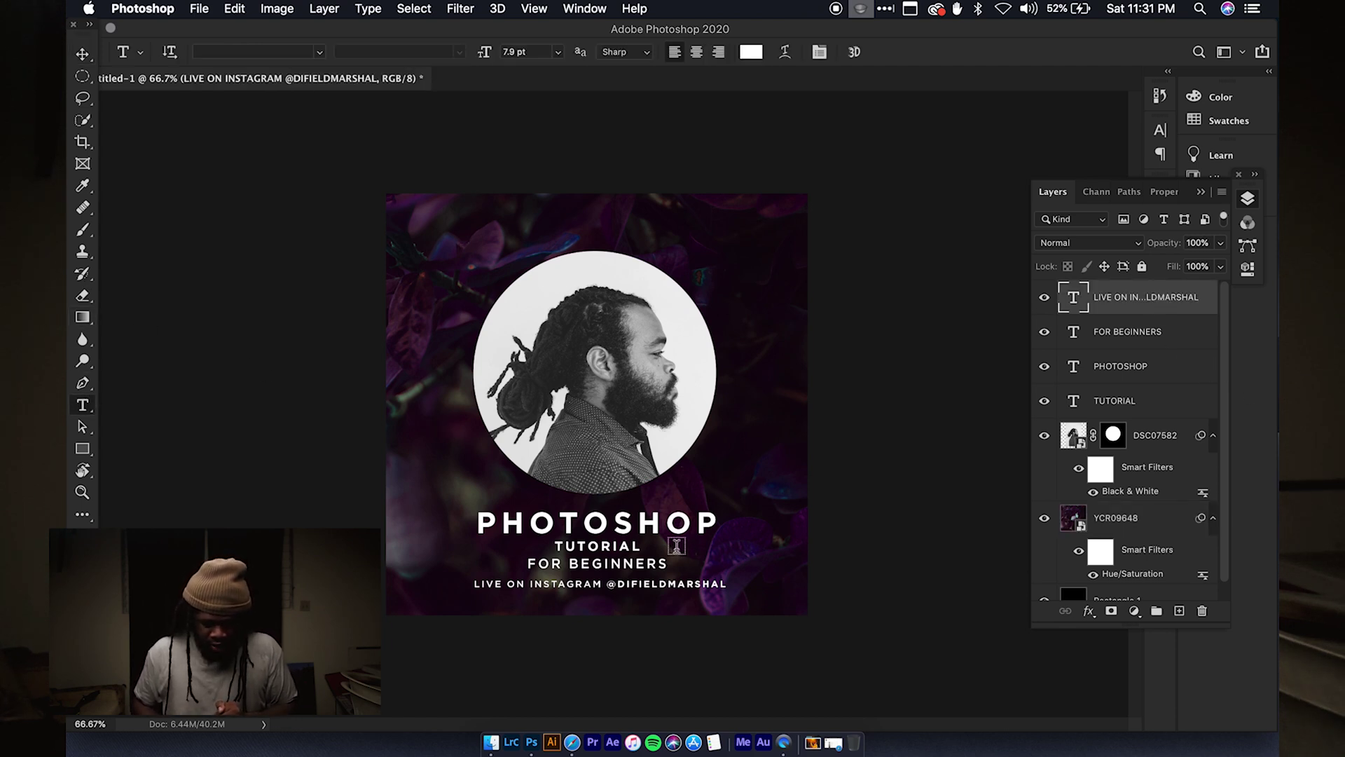
pyautogui.moveTo(728, 585); pyautogui.dragTo(444, 591)
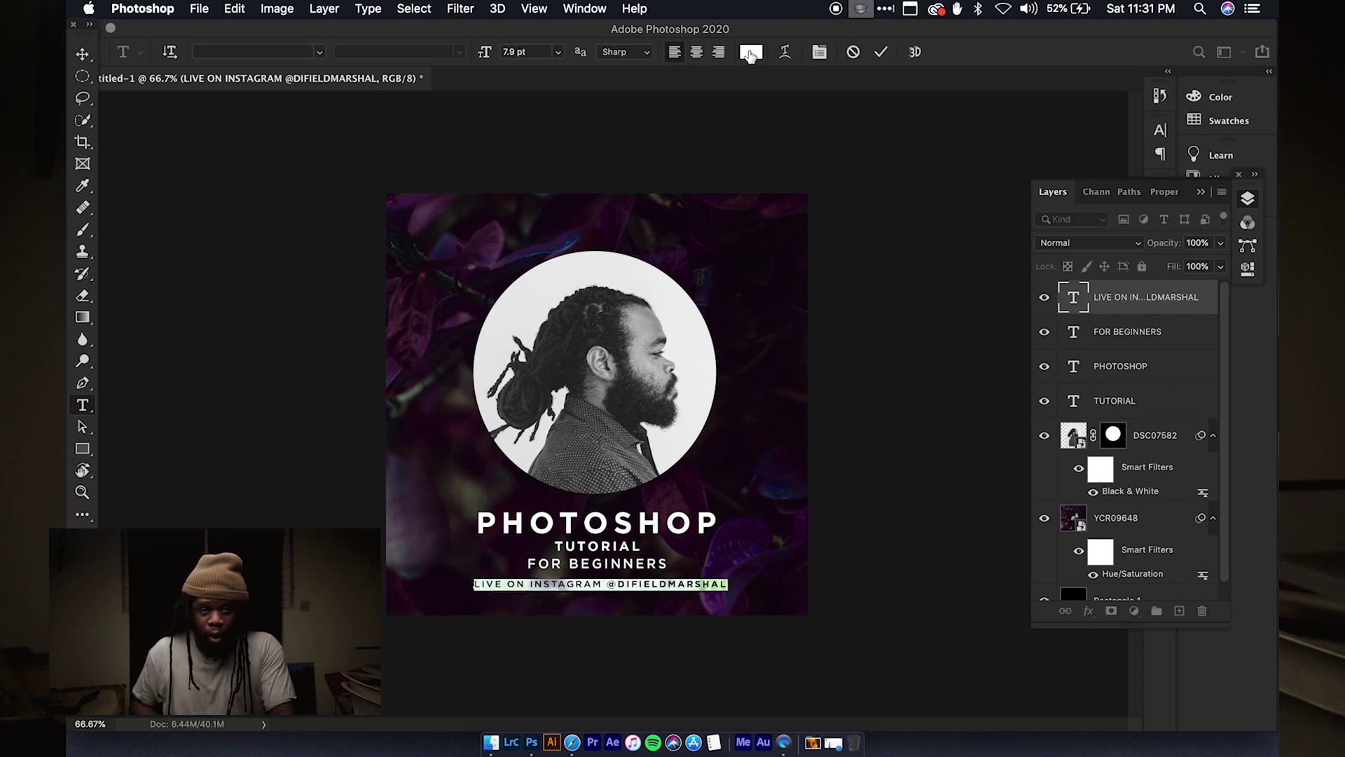
pyautogui.click(750, 55)
pyautogui.click(713, 258)
pyautogui.moveTo(713, 258); pyautogui.dragTo(713, 257)
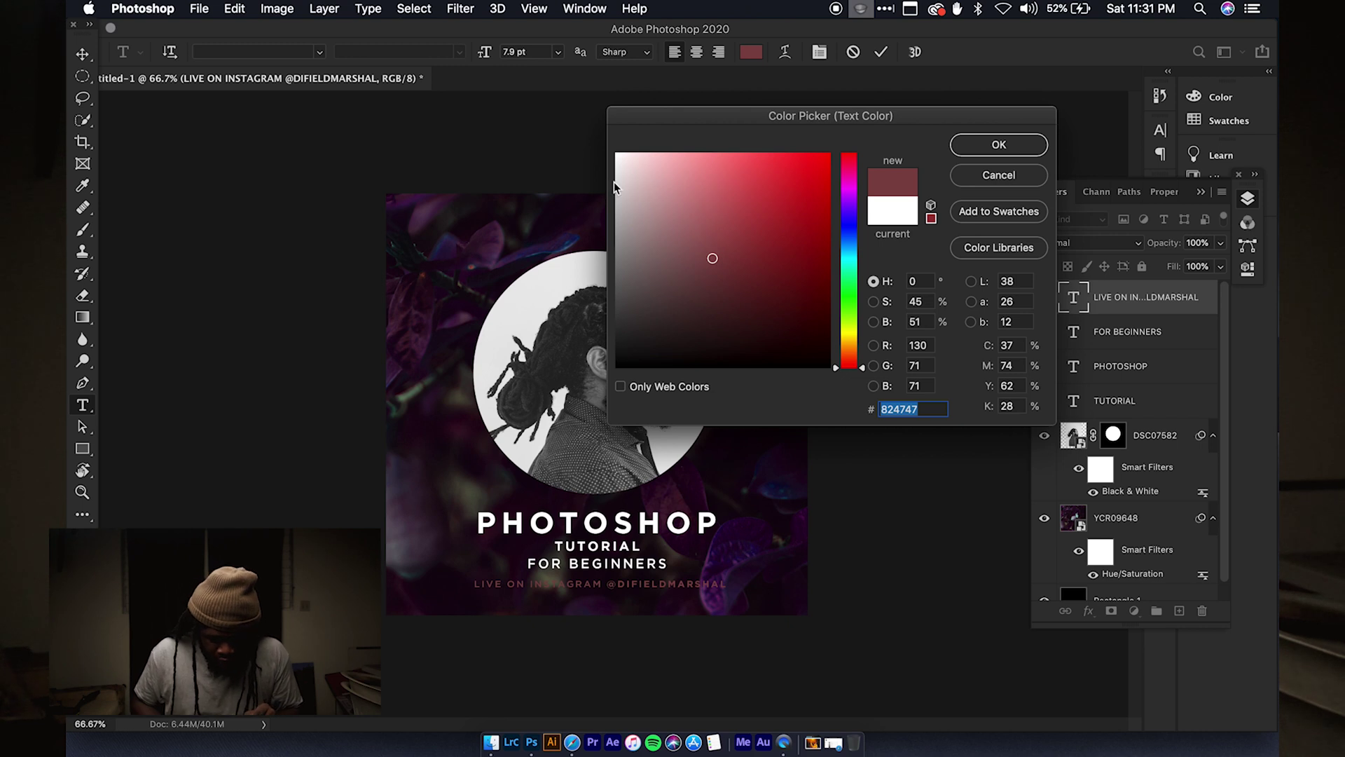
pyautogui.click(492, 245)
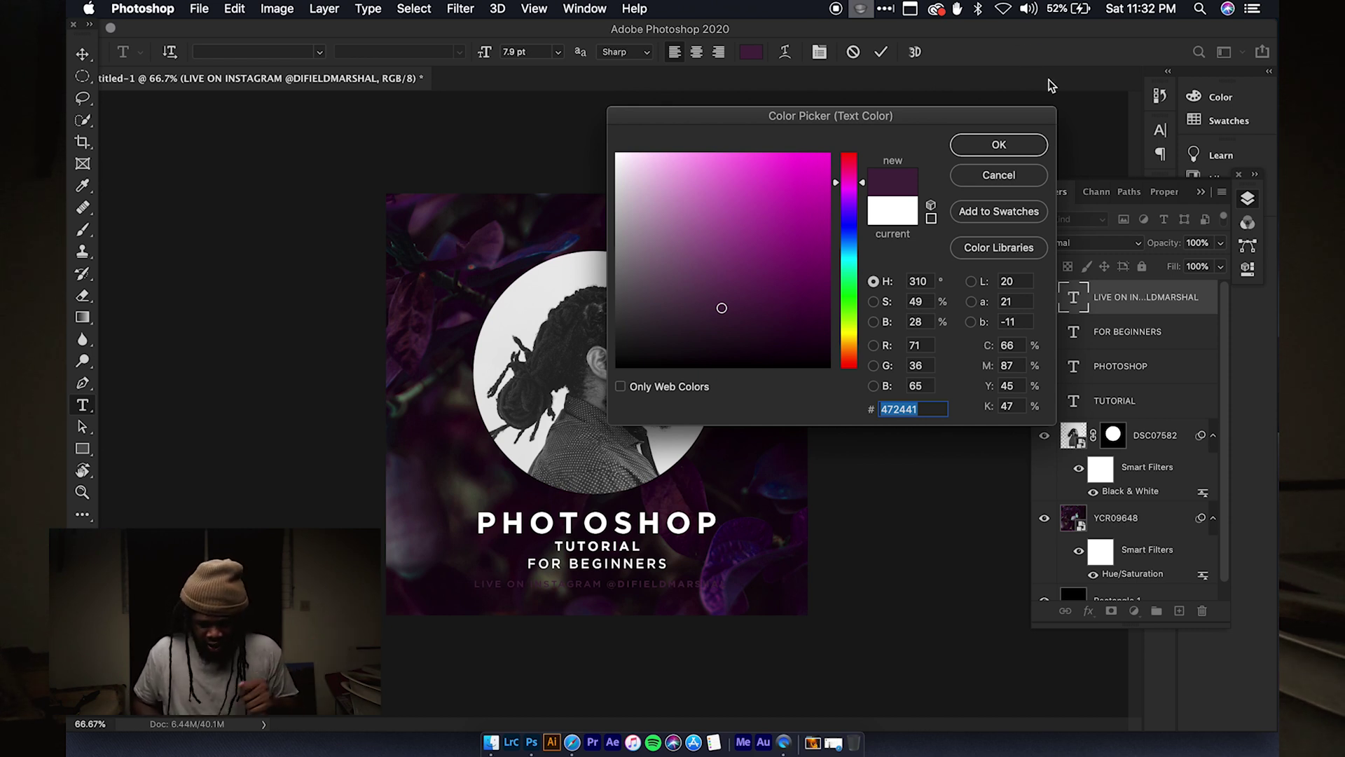
pyautogui.click(1013, 143)
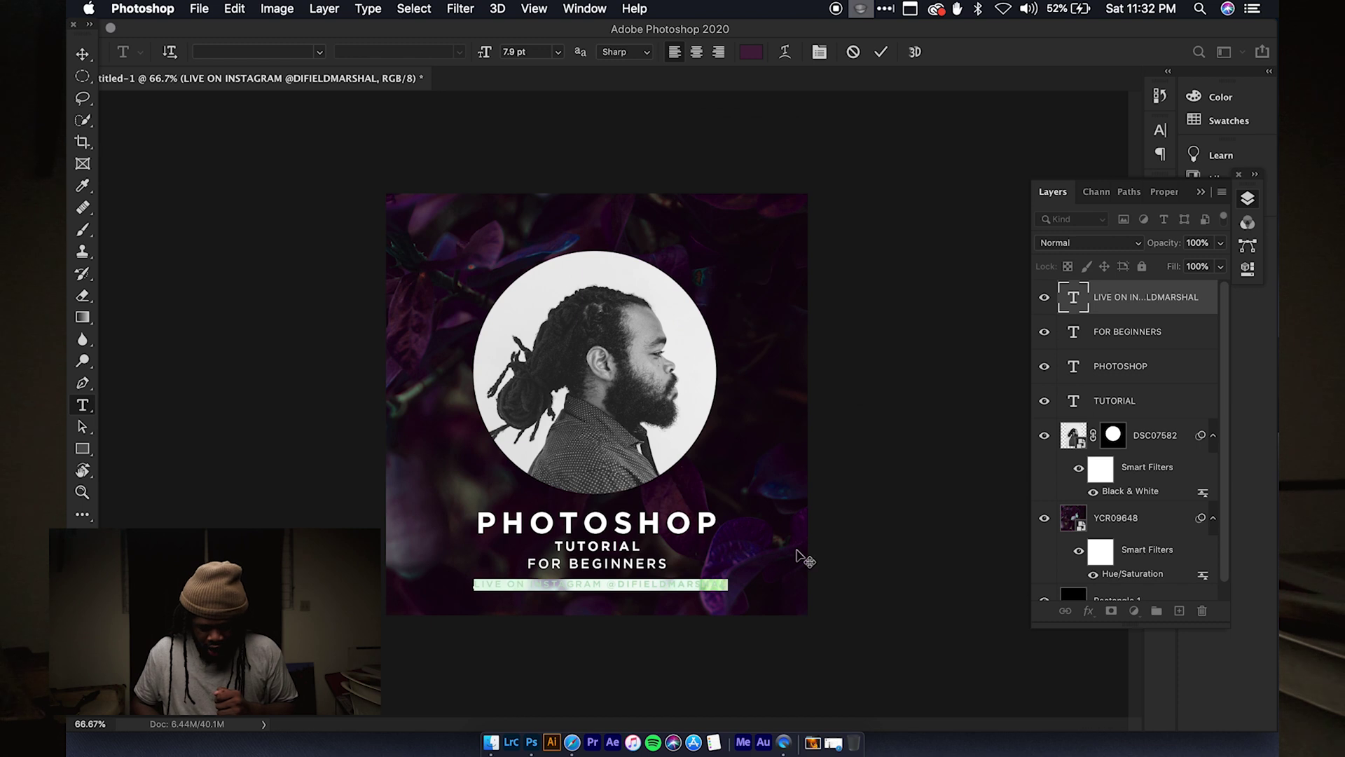
pyautogui.click(713, 583)
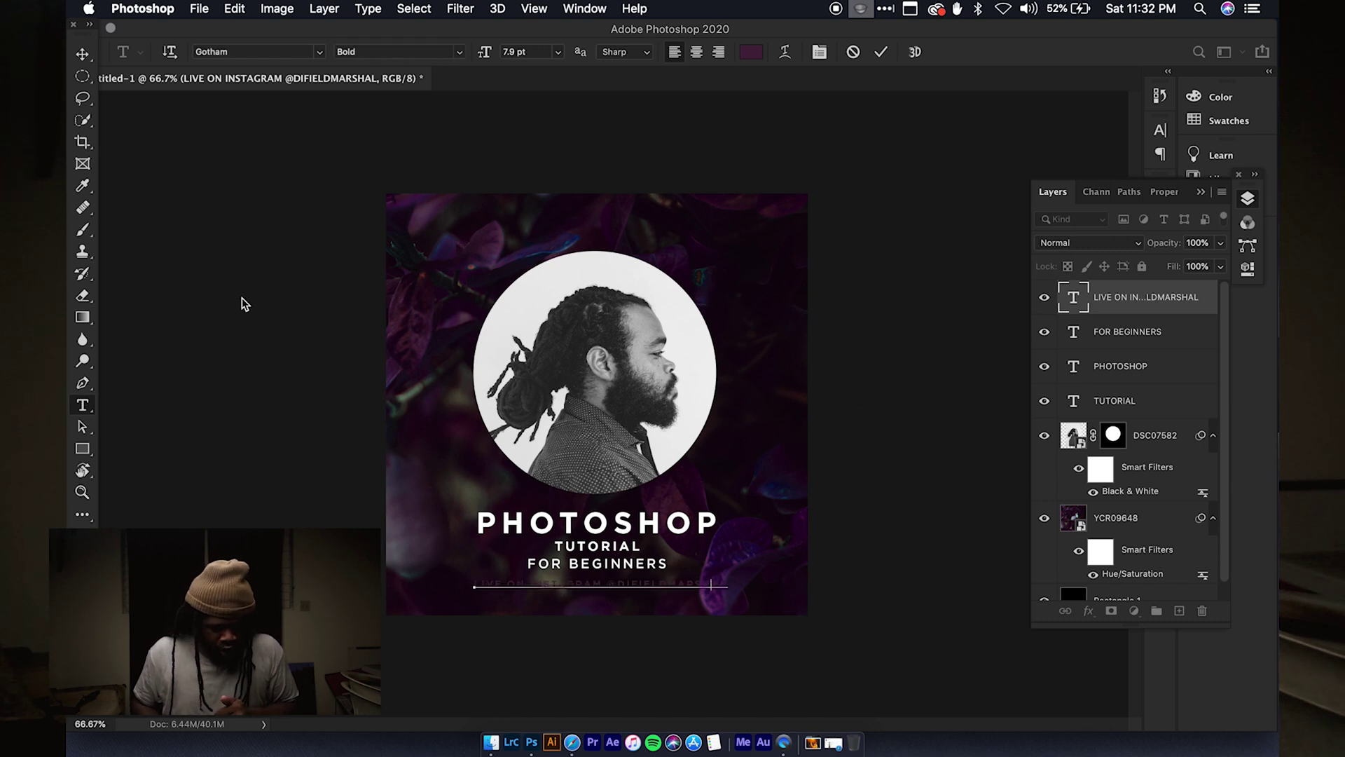
pyautogui.click(83, 54)
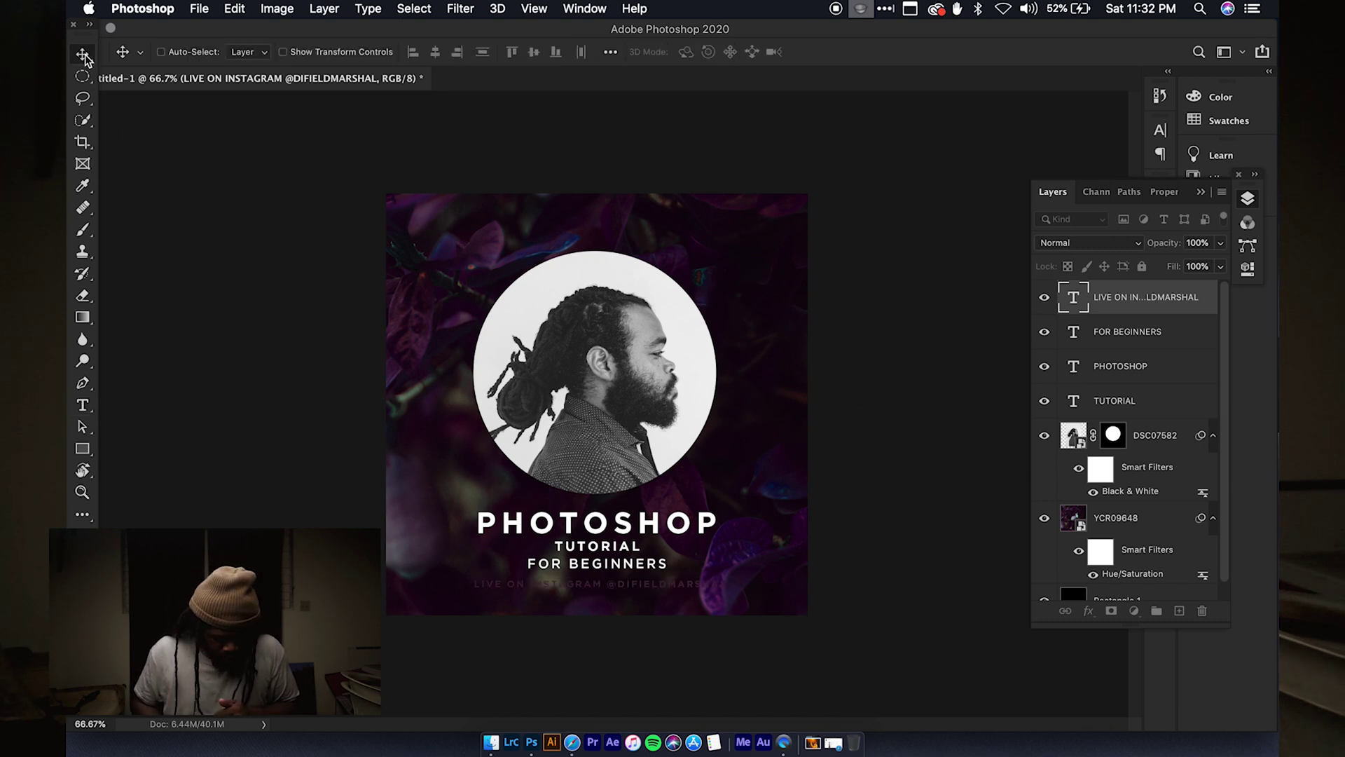
# Draw a rounded rectangle about 945 × 71 px around the Instagram line on a new layer directly beneath that text
pyautogui.click(82, 450)
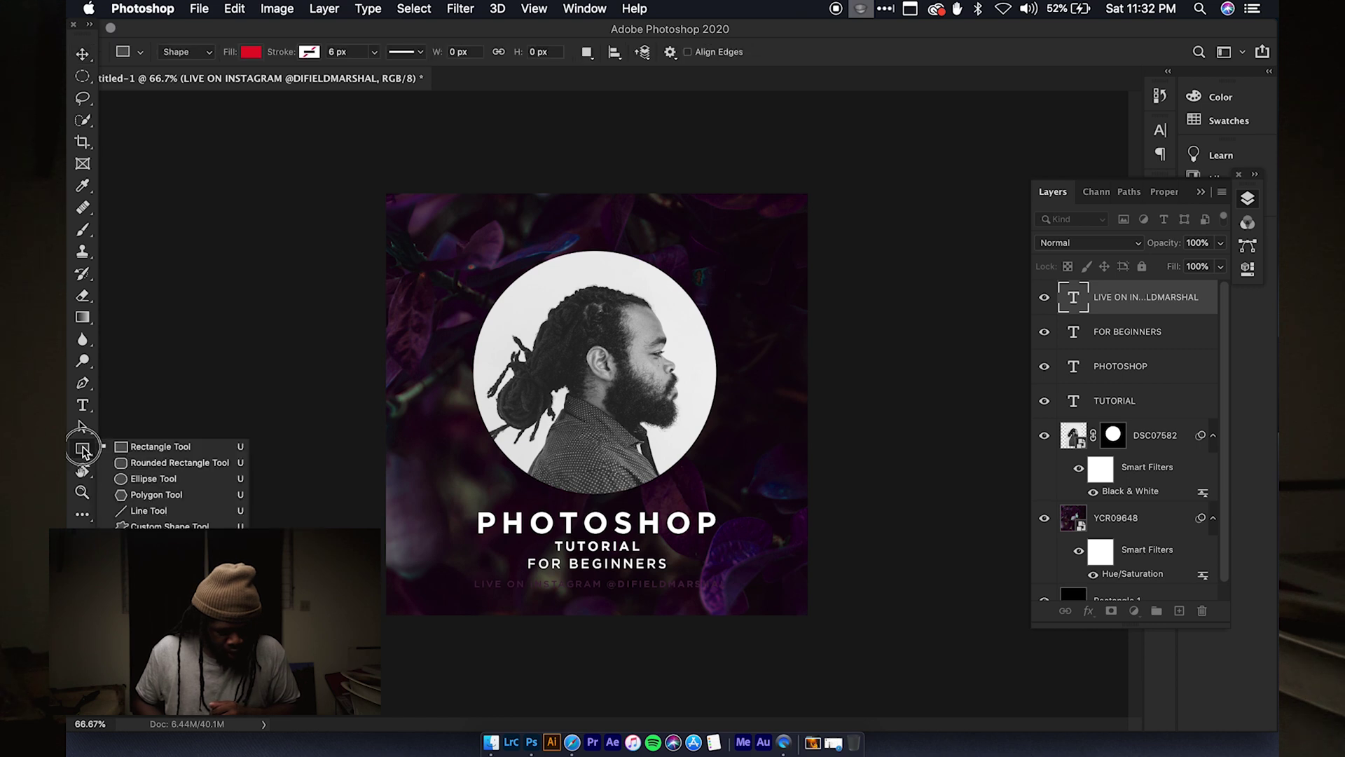
pyautogui.moveTo(82, 452); pyautogui.dragTo(136, 468)
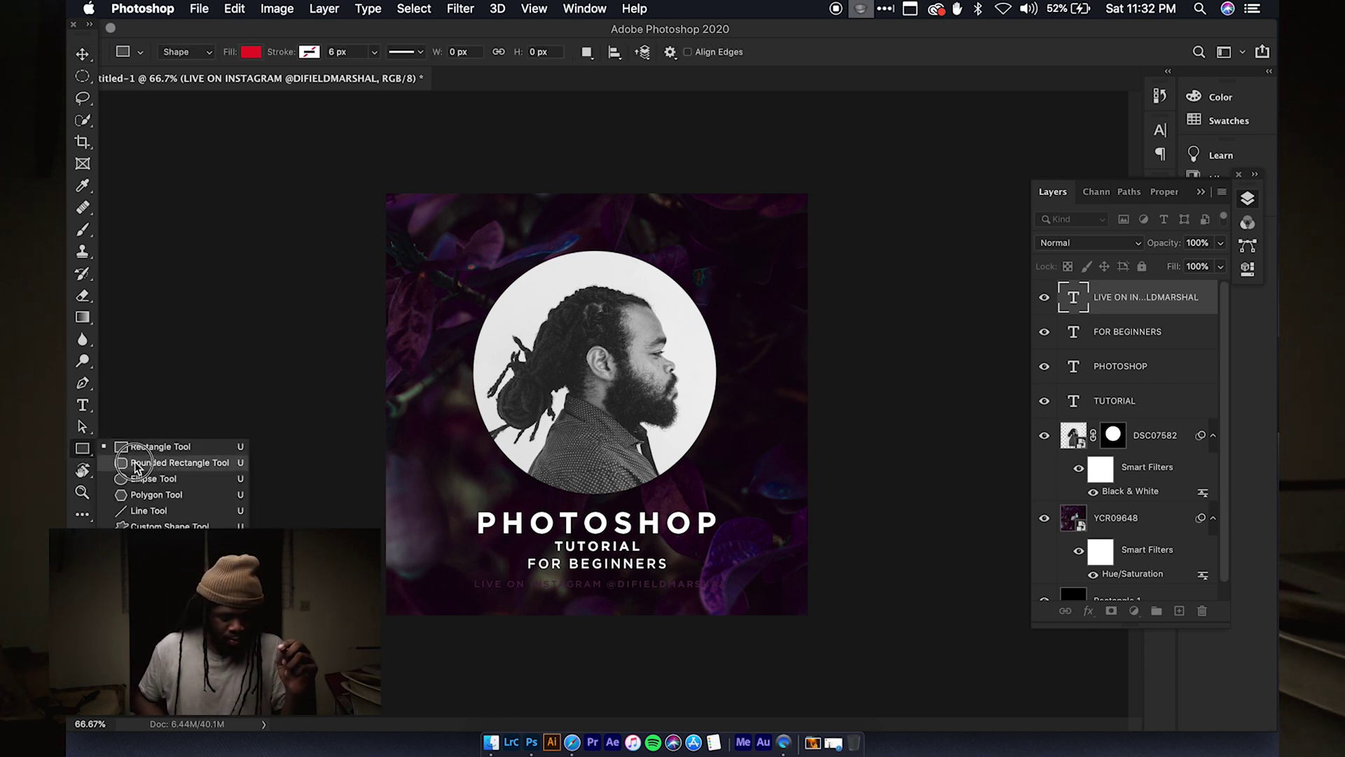
pyautogui.moveTo(136, 468); pyautogui.dragTo(133, 461)
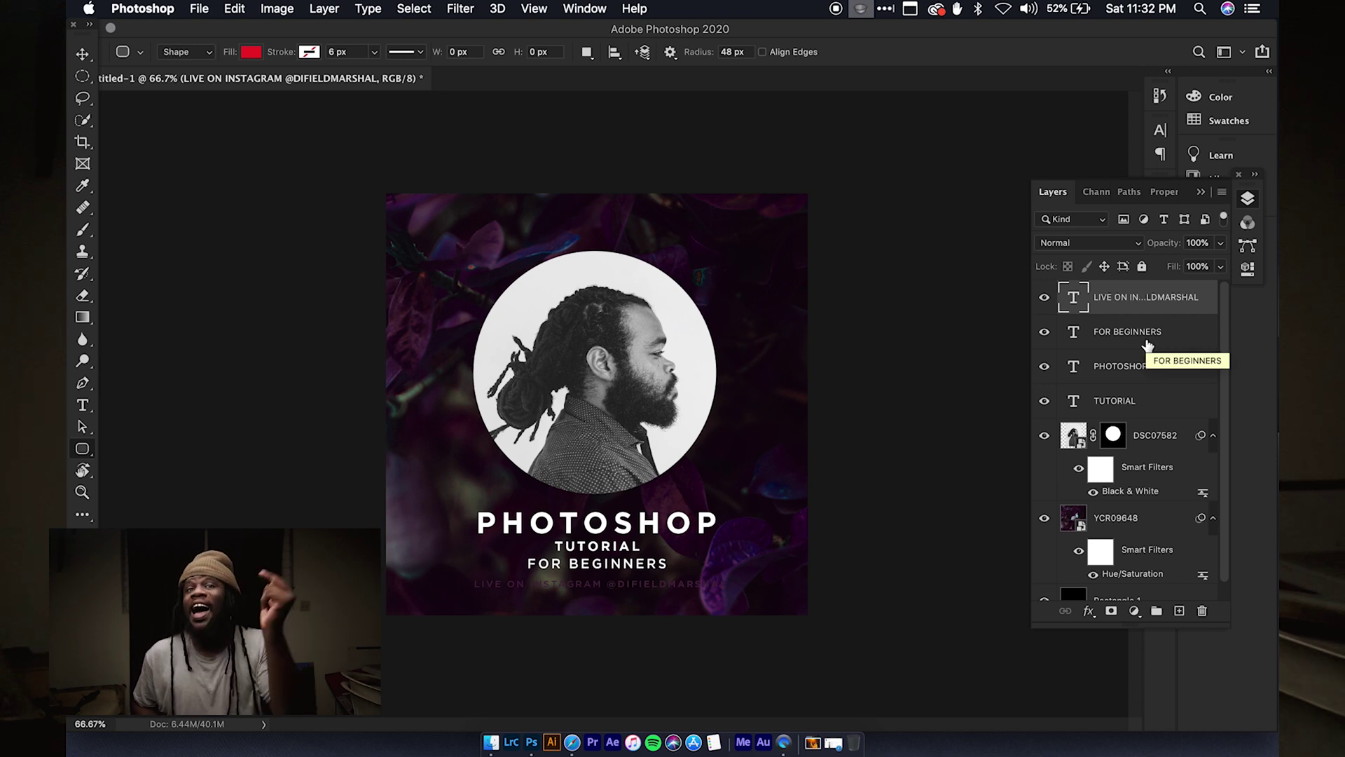
pyautogui.click(1176, 330)
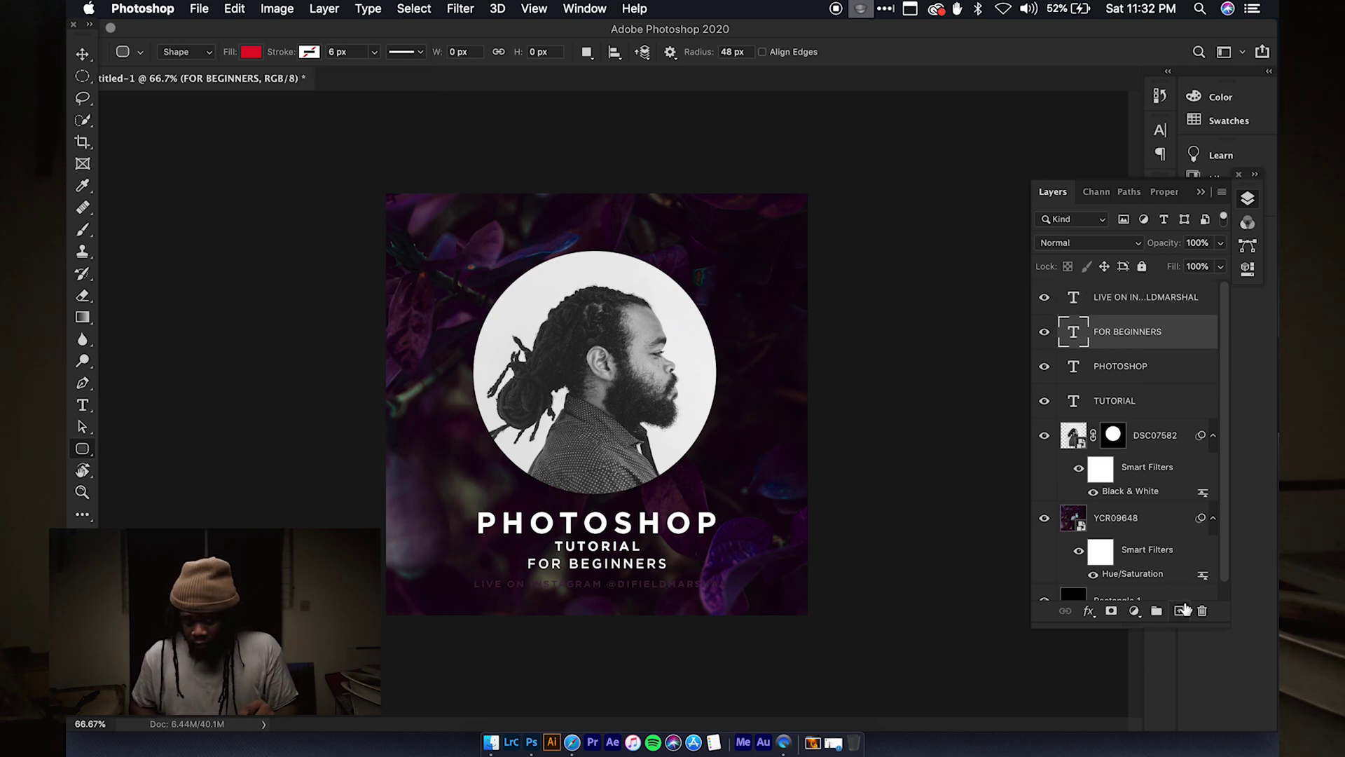
pyautogui.click(1180, 610)
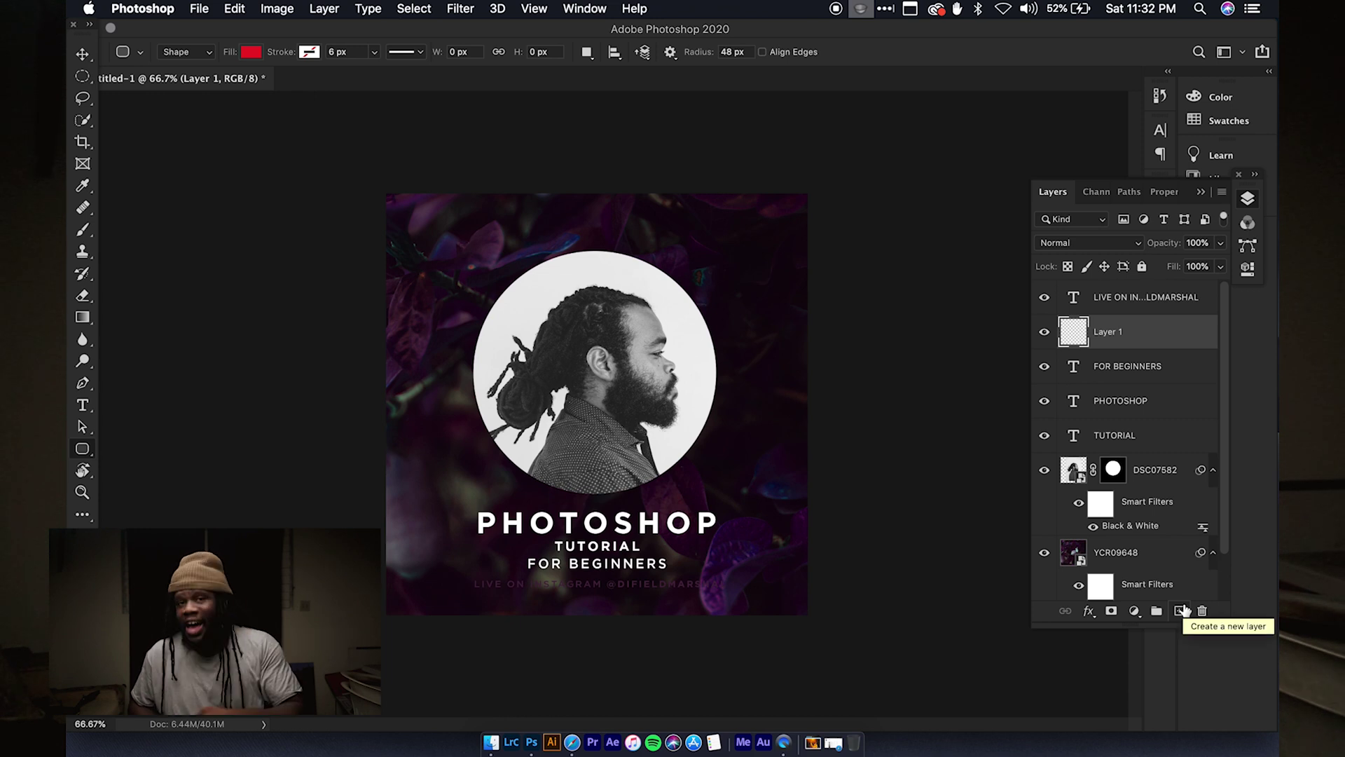
pyautogui.moveTo(465, 574); pyautogui.dragTo(730, 594)
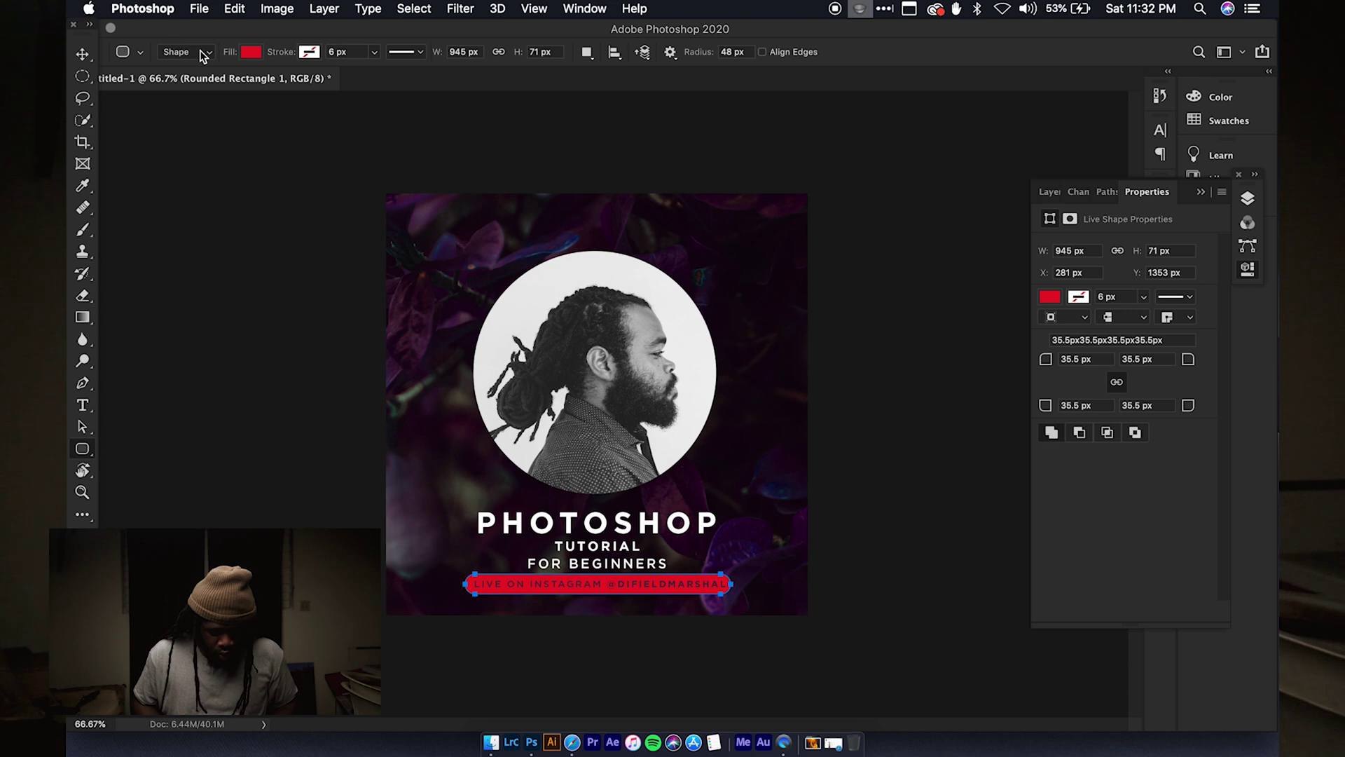
# Fill the rounded rectangle behind the Instagram line with white
pyautogui.click(1055, 300)
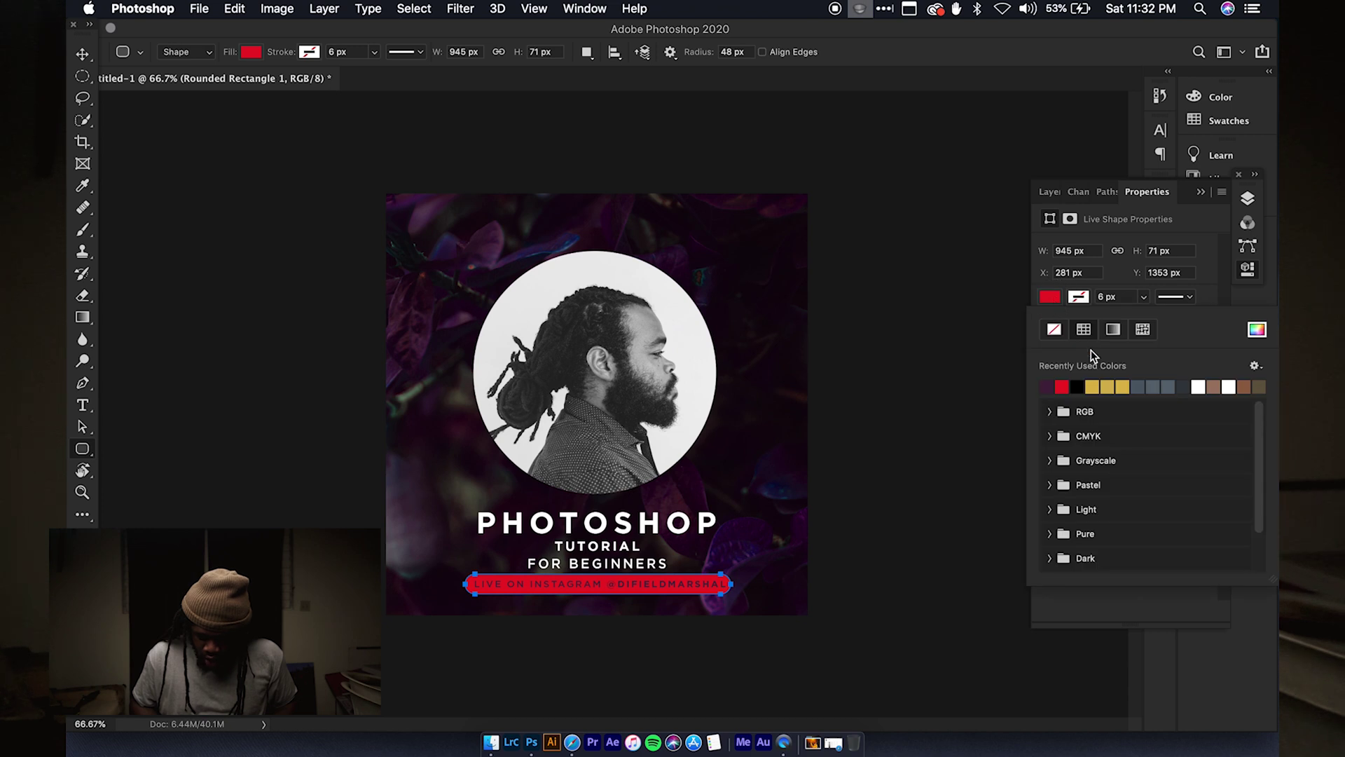
pyautogui.click(1198, 386)
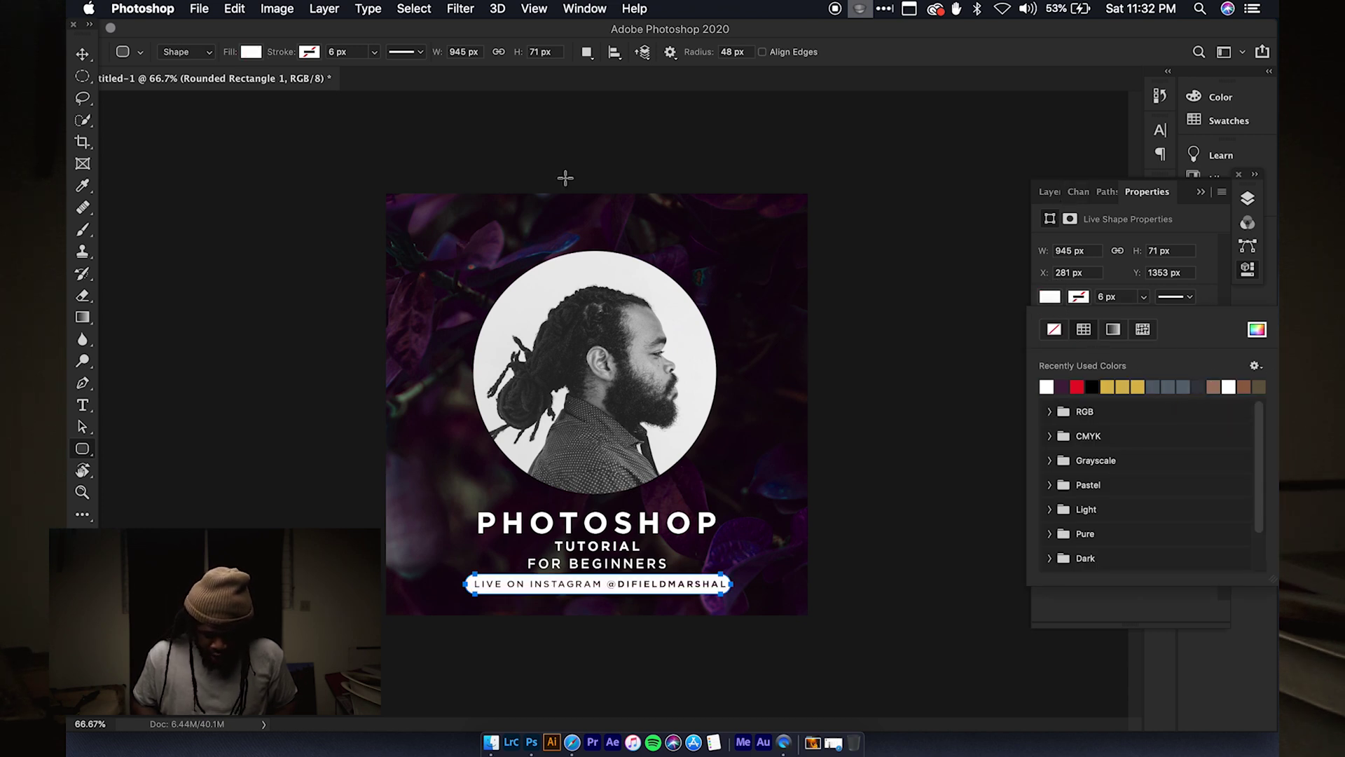
pyautogui.press('v')
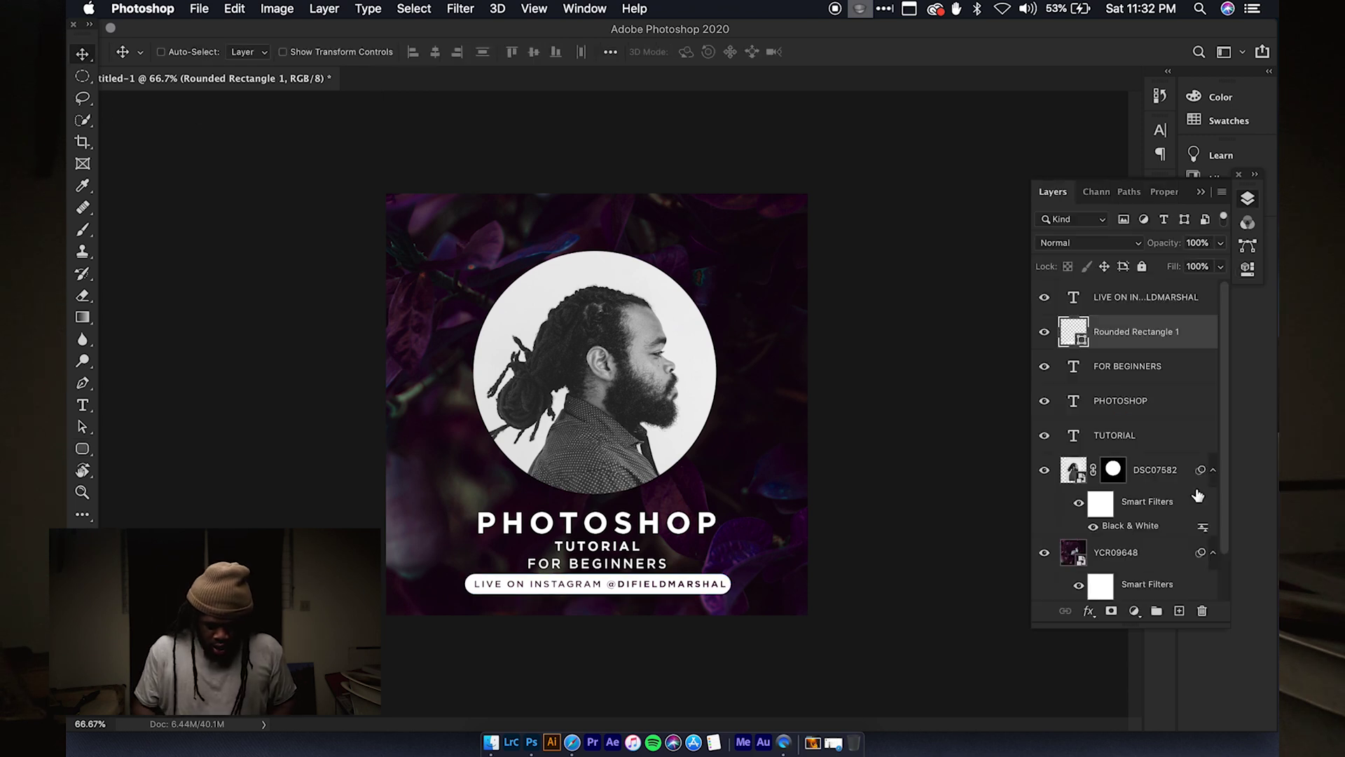
# Squash the white rounded rectangle vertically to about 77% of its height, about 0.183 in, so it fits the Instagram line more tightly
pyautogui.press('super')
pyautogui.press('super+t')
pyautogui.press('super+plus')
pyautogui.press('super+plus')
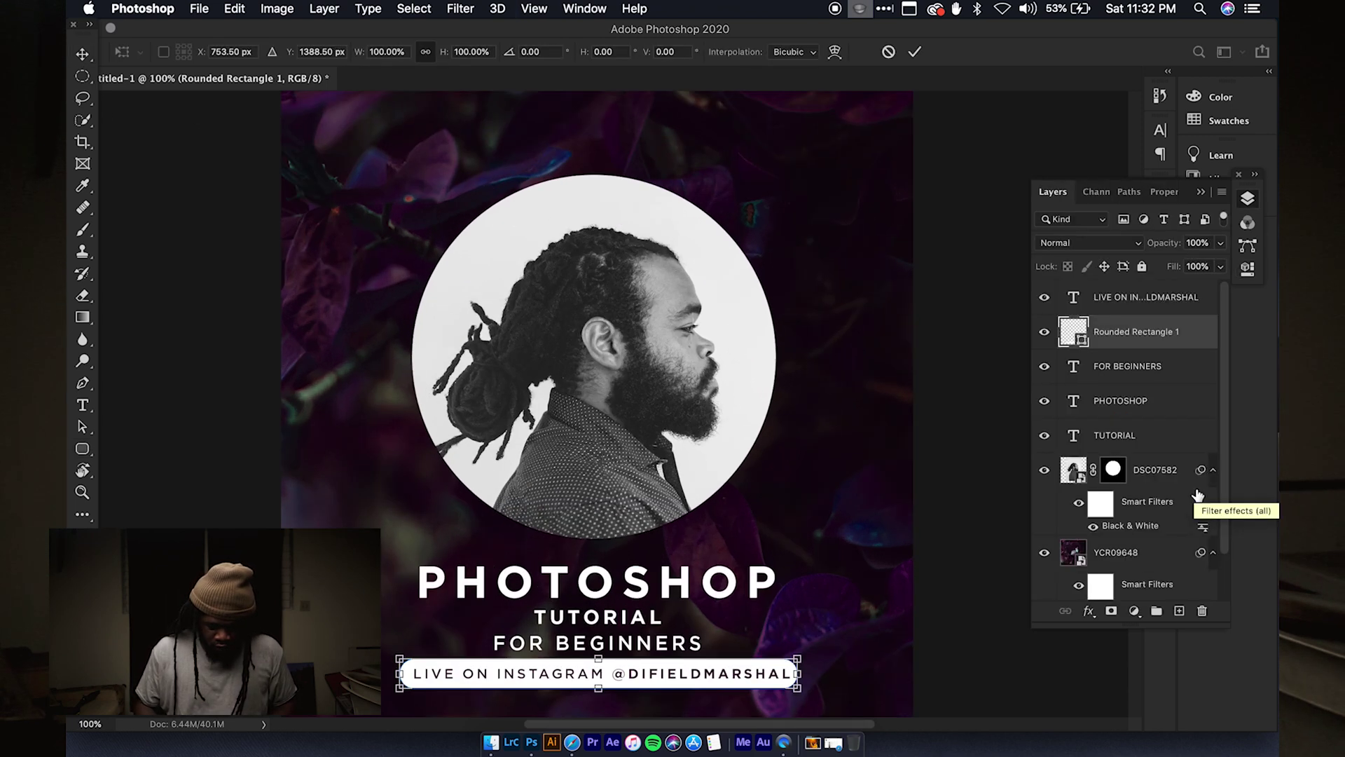
pyautogui.scroll(-10, 871, 525)
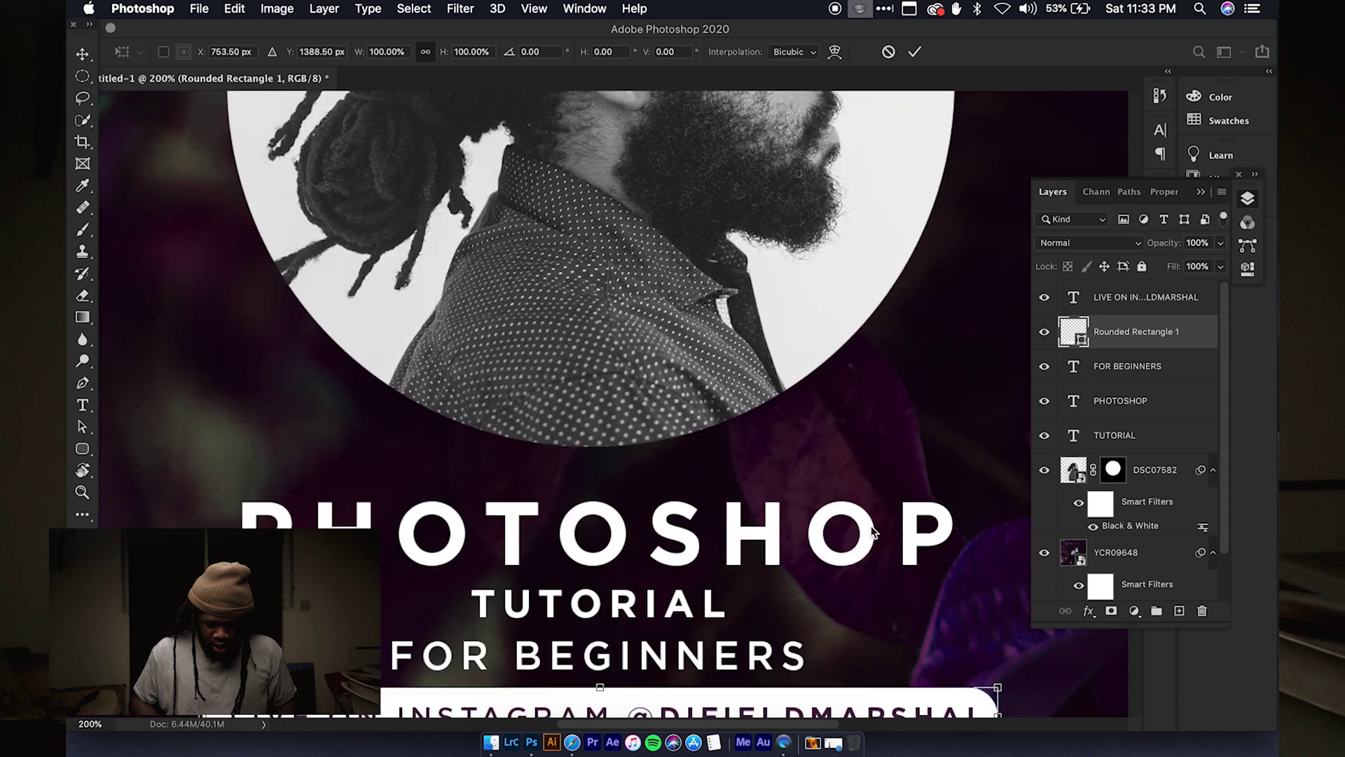
pyautogui.moveTo(601, 459)
pyautogui.mouseDown()
pyautogui.moveTo(601, 473)
pyautogui.moveTo(595, 449)
pyautogui.moveTo(599, 472)
pyautogui.mouseUp()
pyautogui.moveTo(600, 518); pyautogui.dragTo(600, 522)
pyautogui.moveTo(600, 519); pyautogui.dragTo(600, 519)
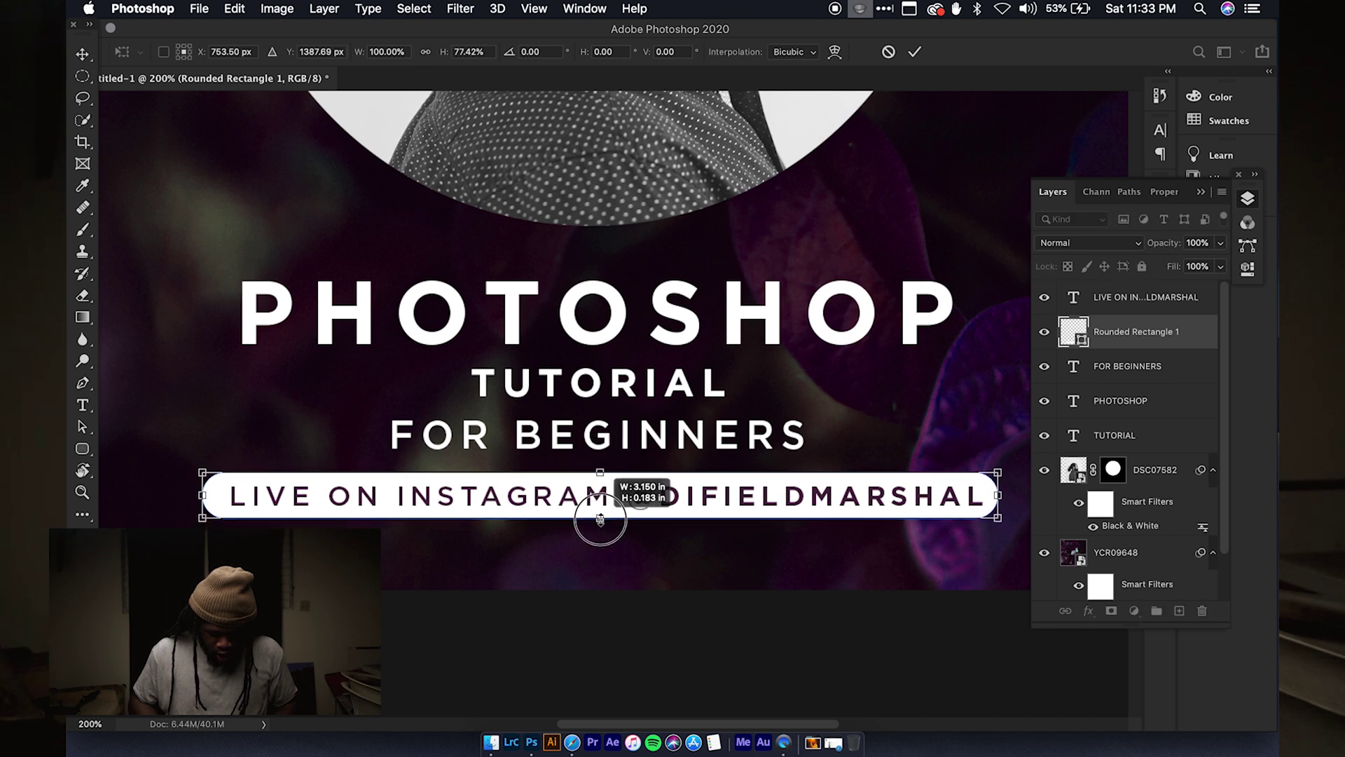
pyautogui.press('Return')
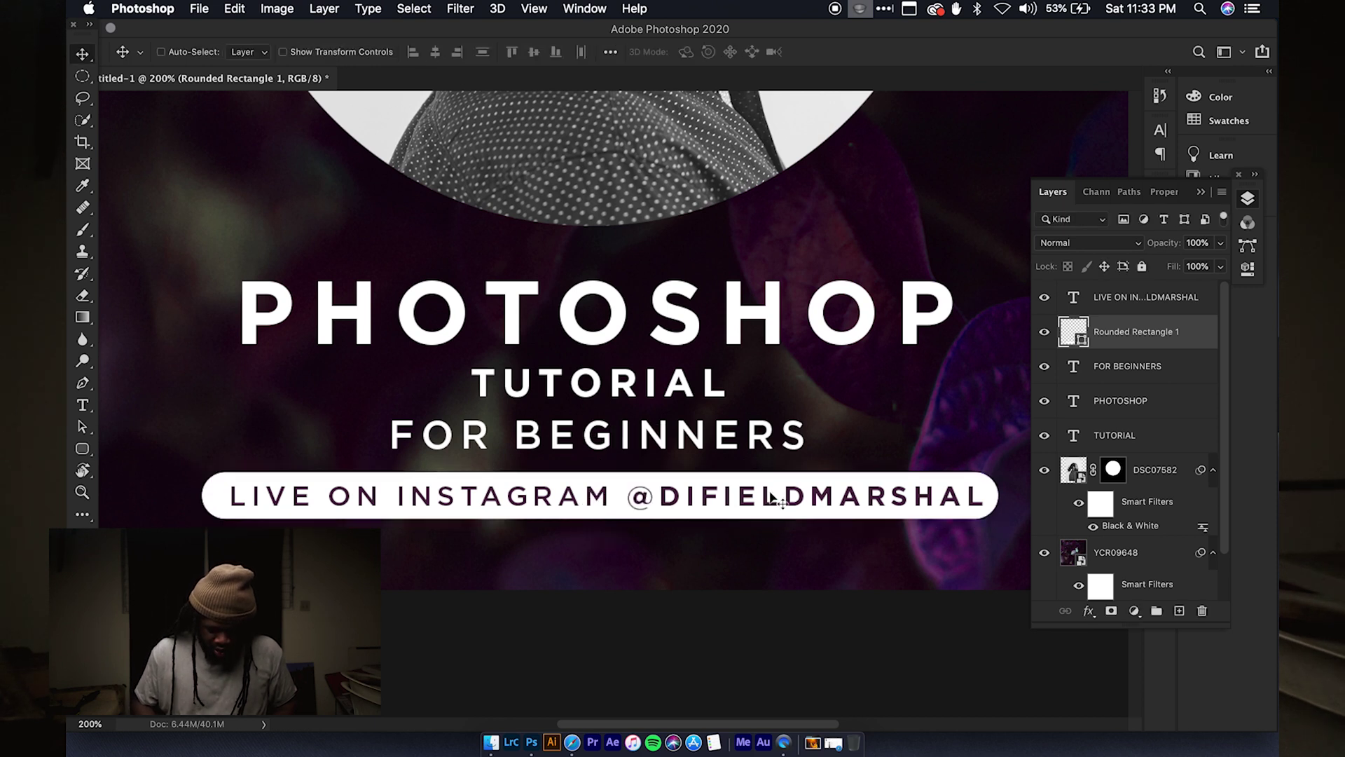
pyautogui.press('super+minus')
pyautogui.hscroll(5, 771, 498)
pyautogui.press('super+0')
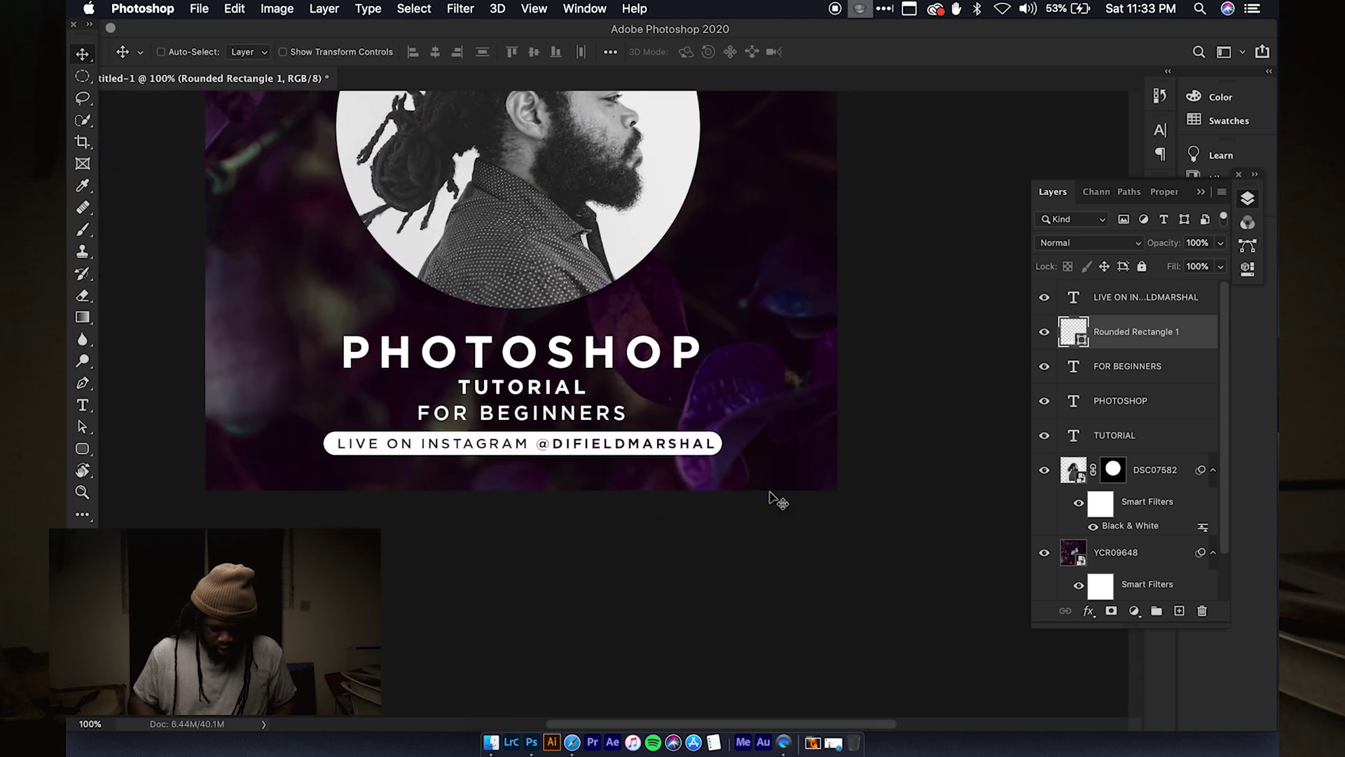
pyautogui.press('super+minus')
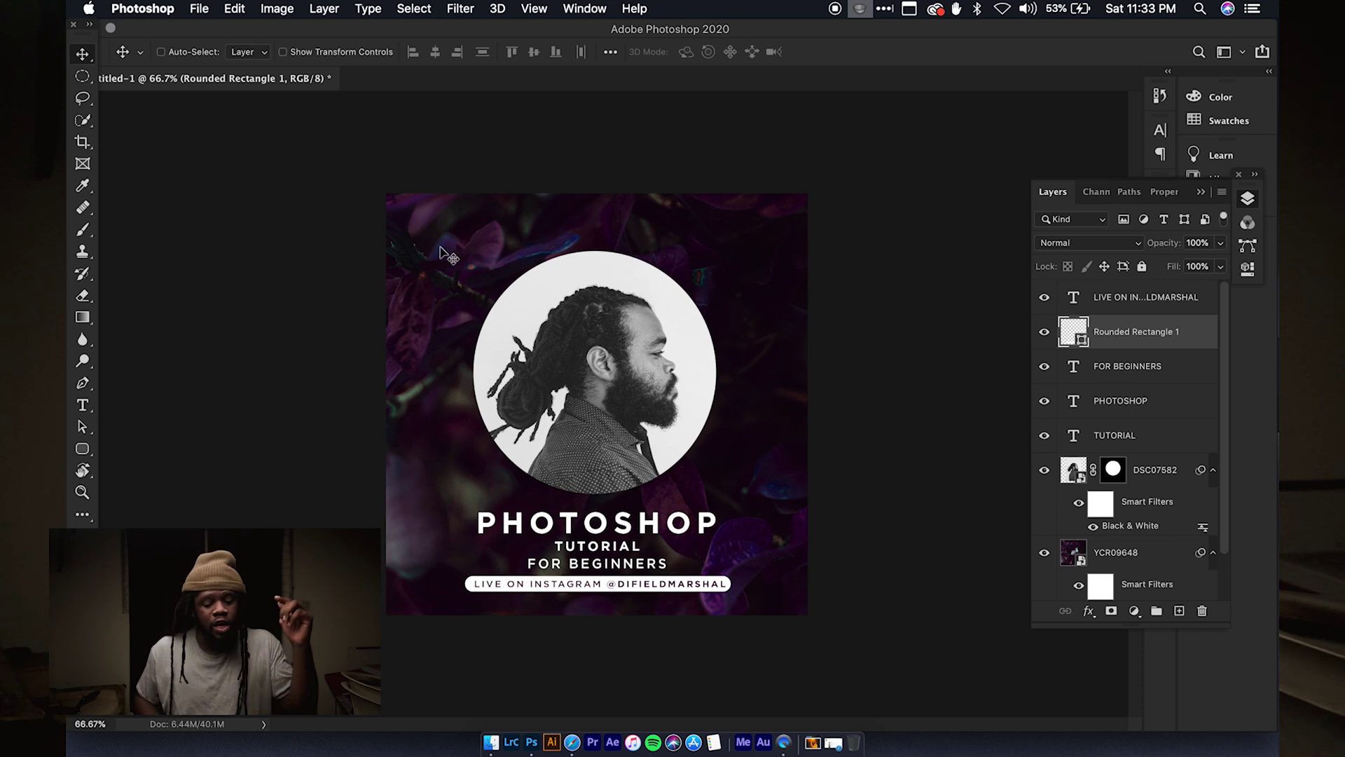
# Save the layered document to the Desktop in Photoshop format as Photoshop tutorial.psd
pyautogui.click(207, 8)
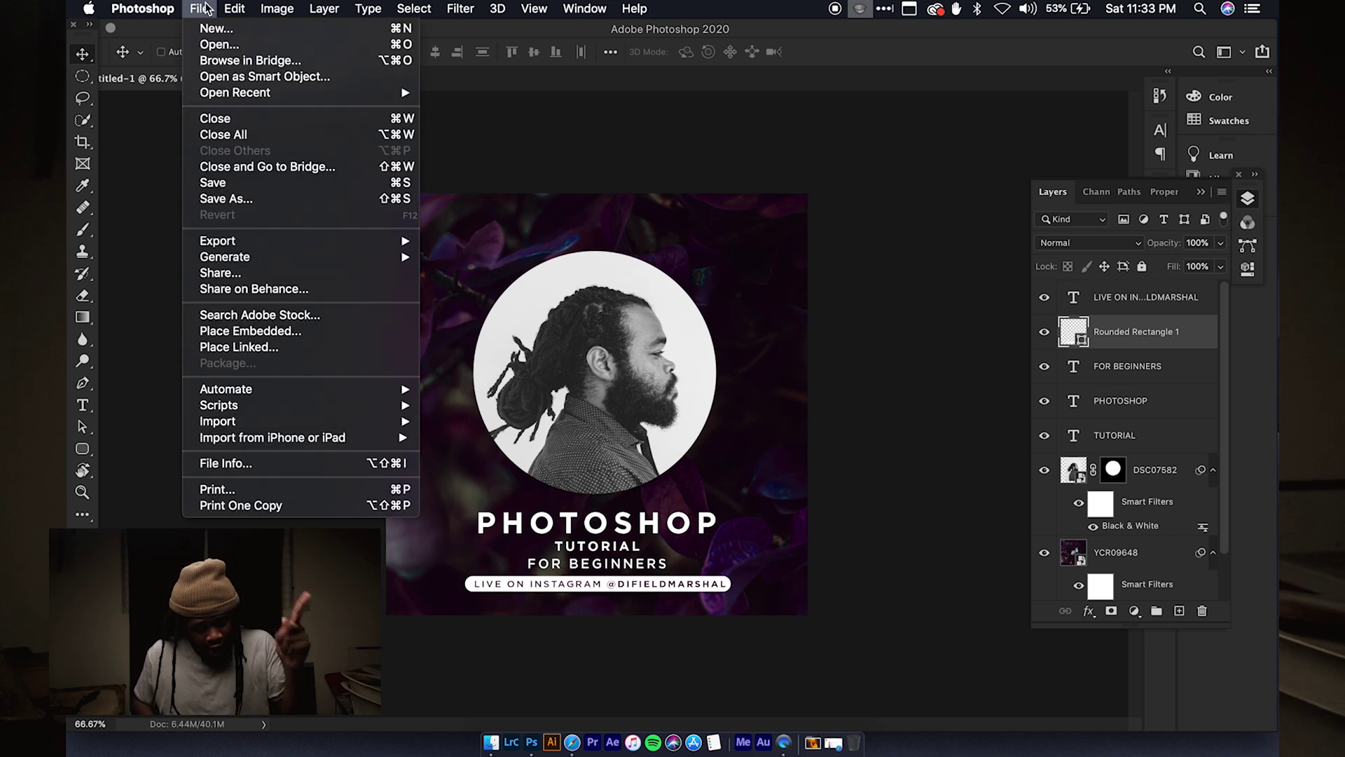
pyautogui.click(248, 187)
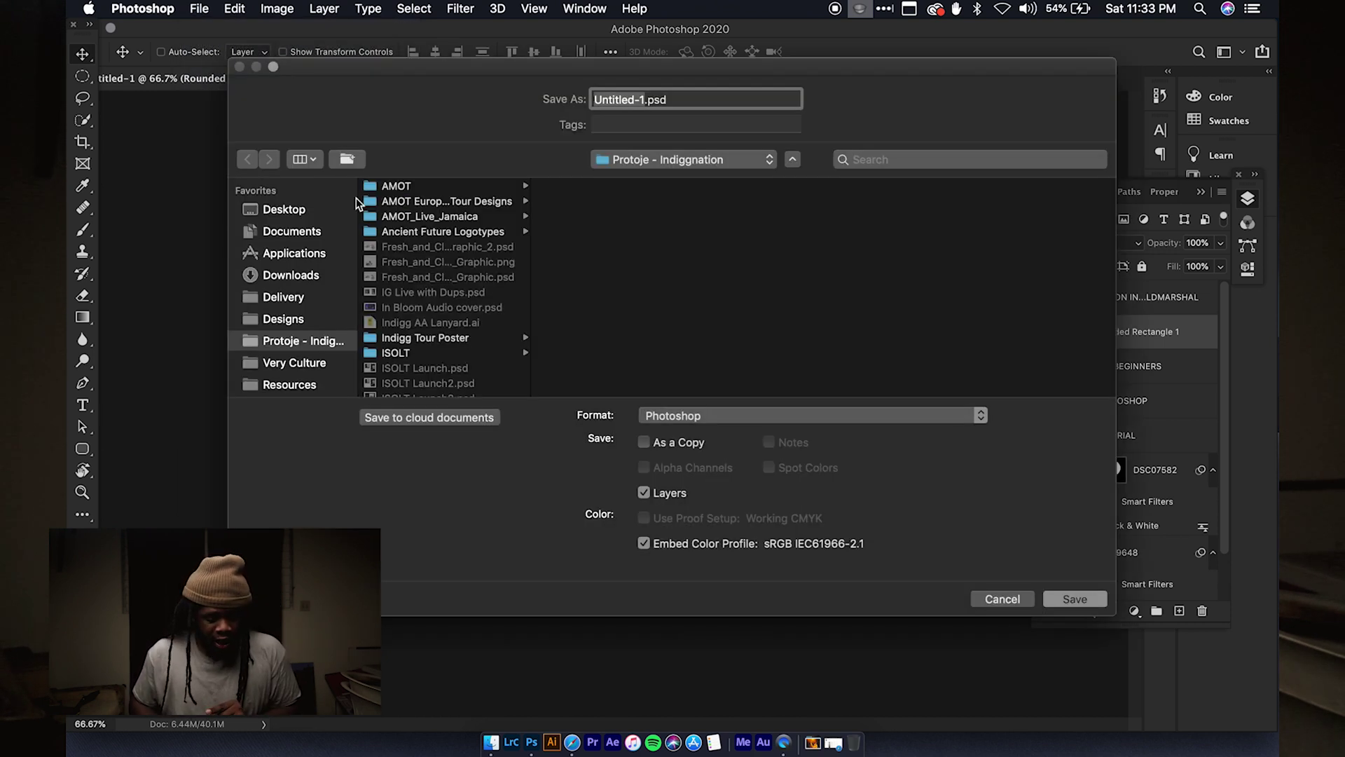
pyautogui.click(325, 209)
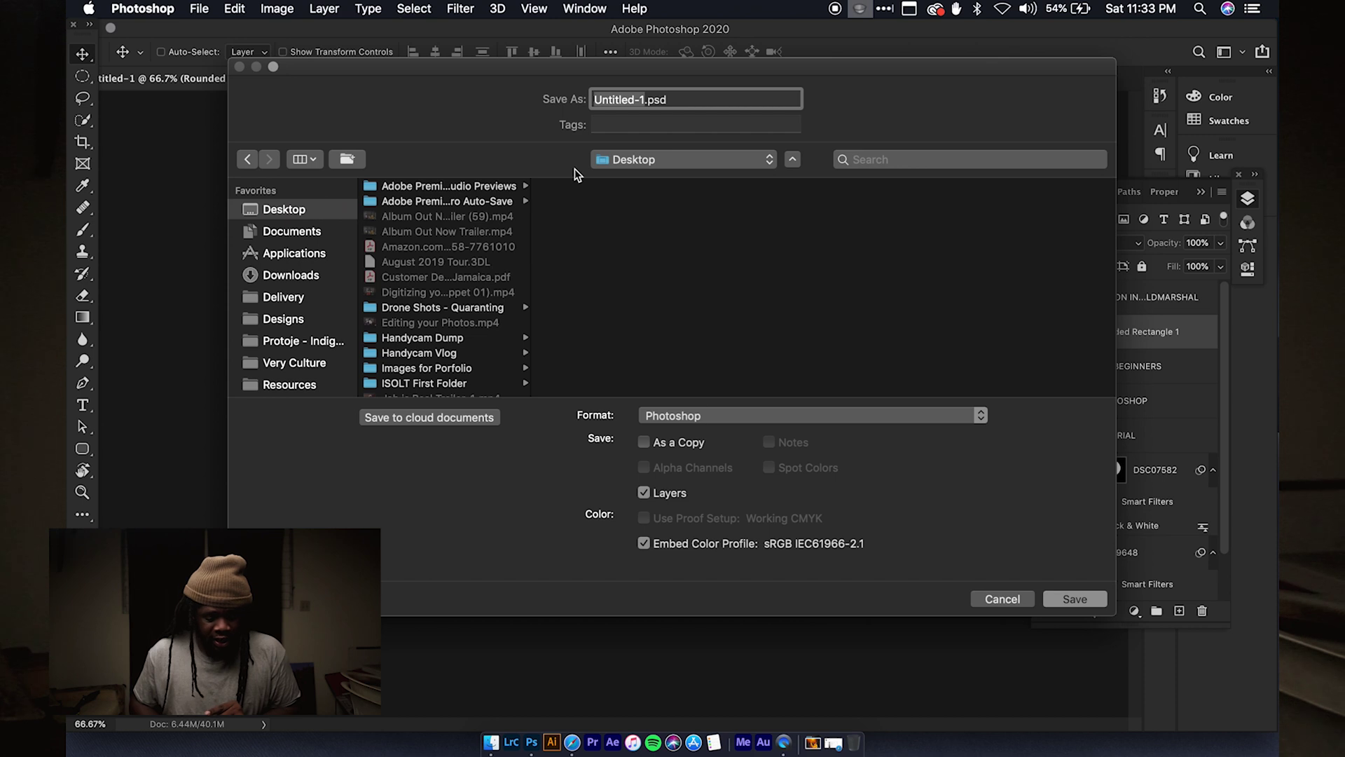
pyautogui.write('Photoshop tutorial')
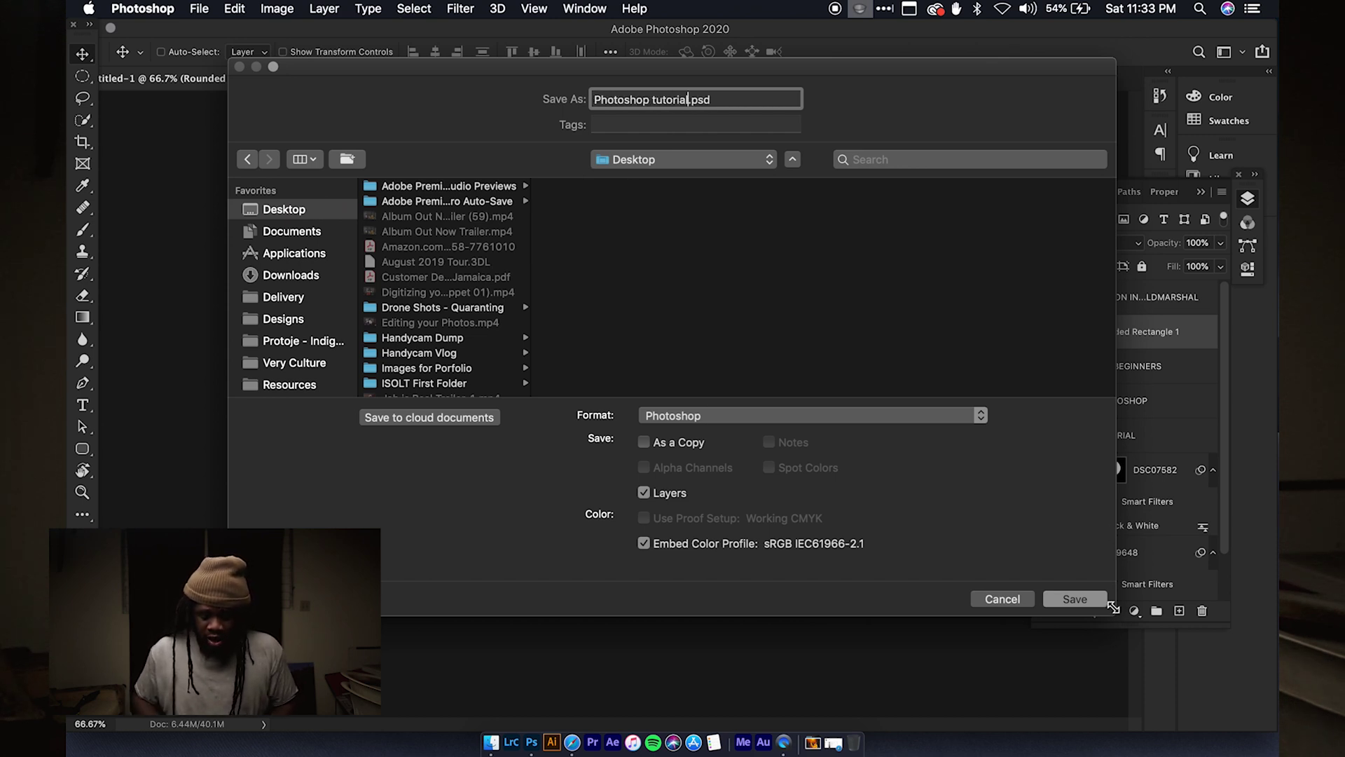
pyautogui.click(1093, 601)
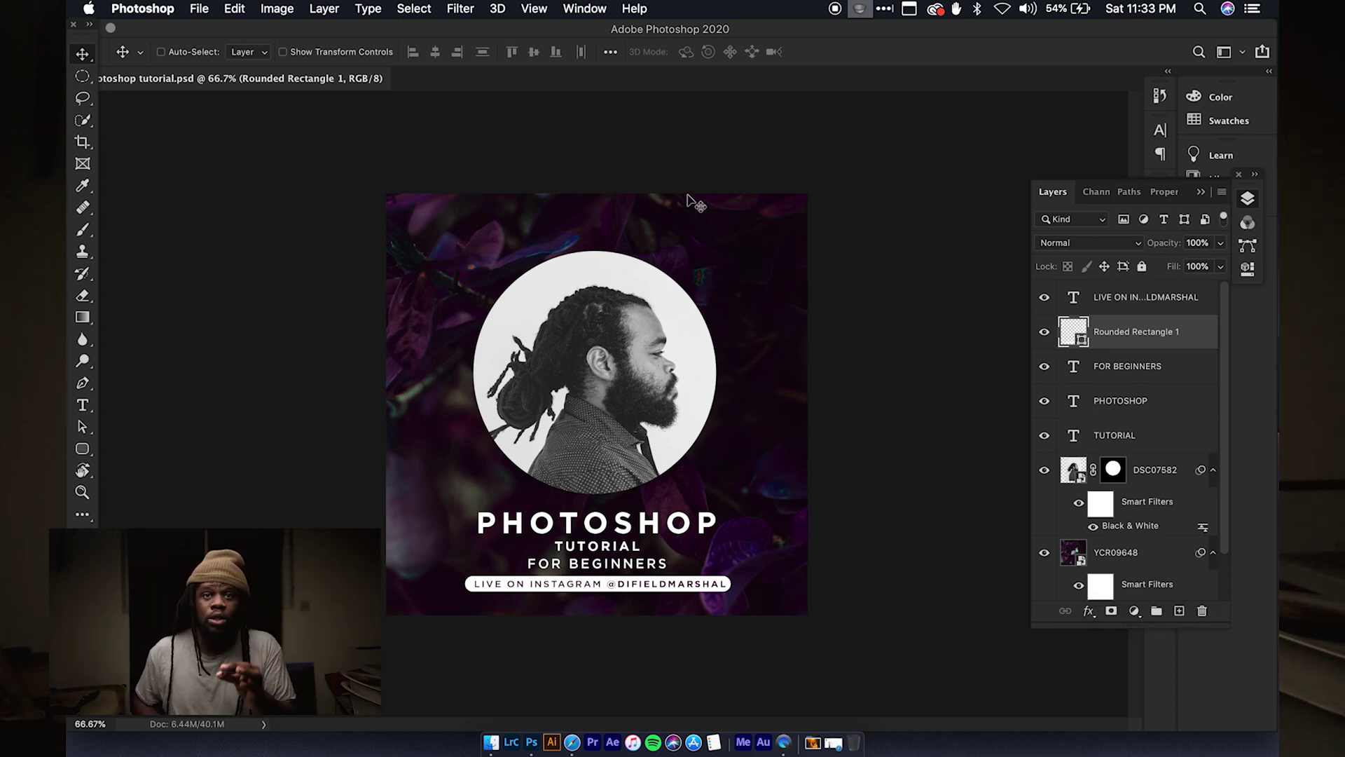
# Export the cover in JPG format to the Desktop as Photoshop tutorial.jpg
pyautogui.click(201, 7)
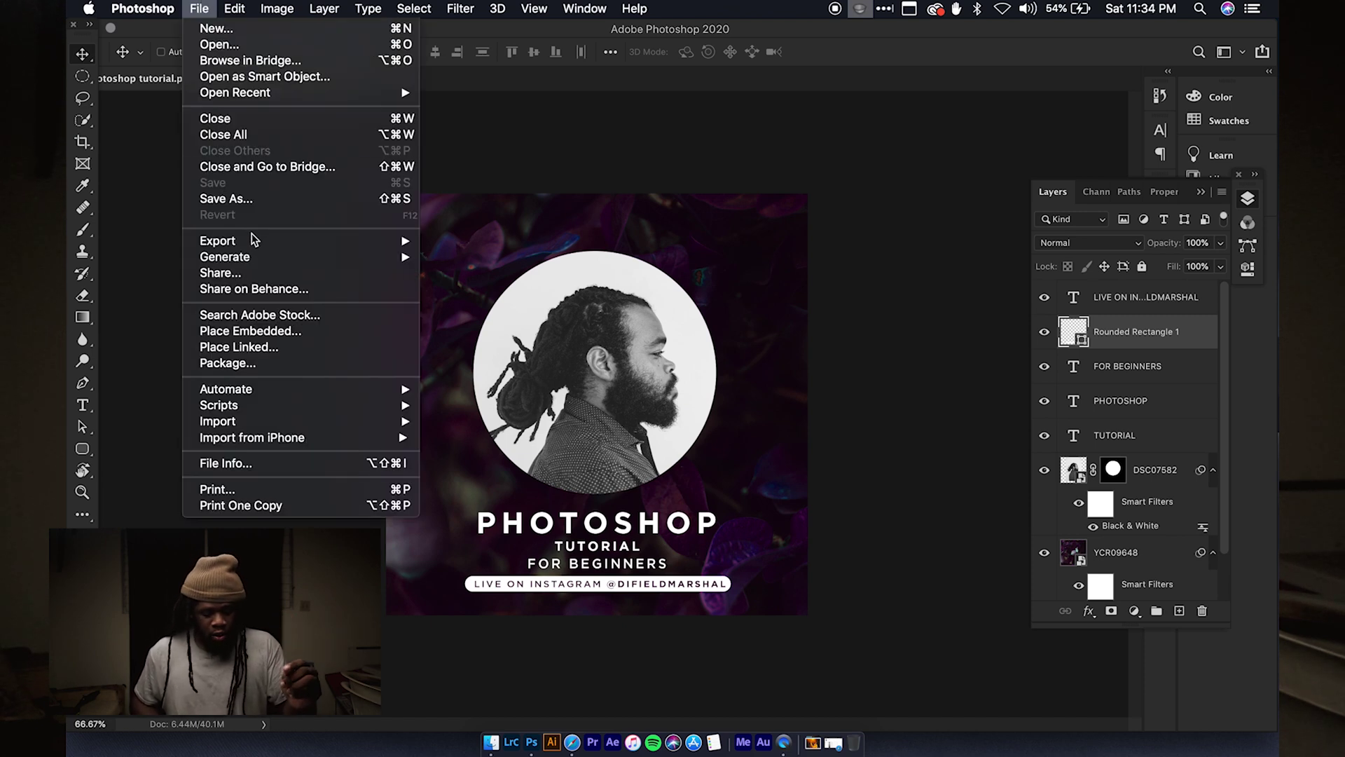
pyautogui.moveTo(250, 239)
pyautogui.click(479, 262)
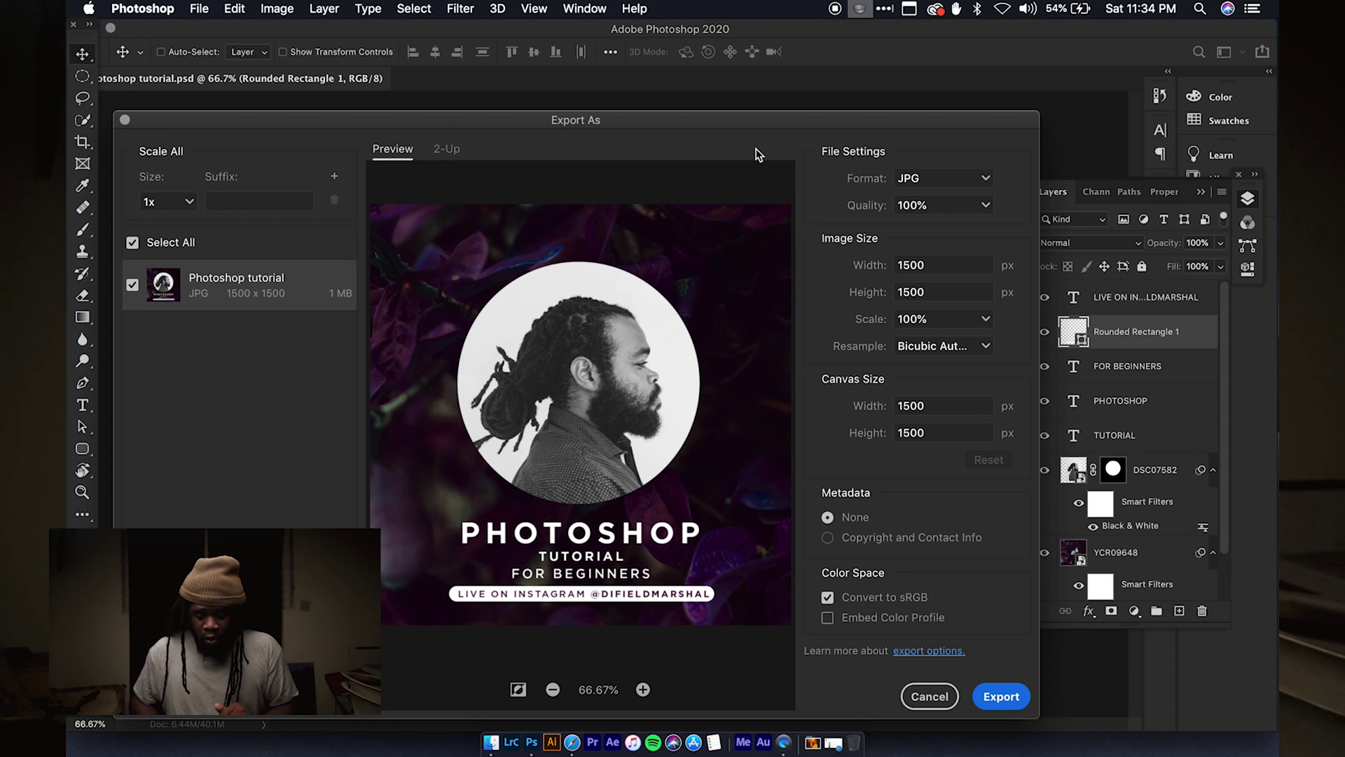
pyautogui.click(929, 188)
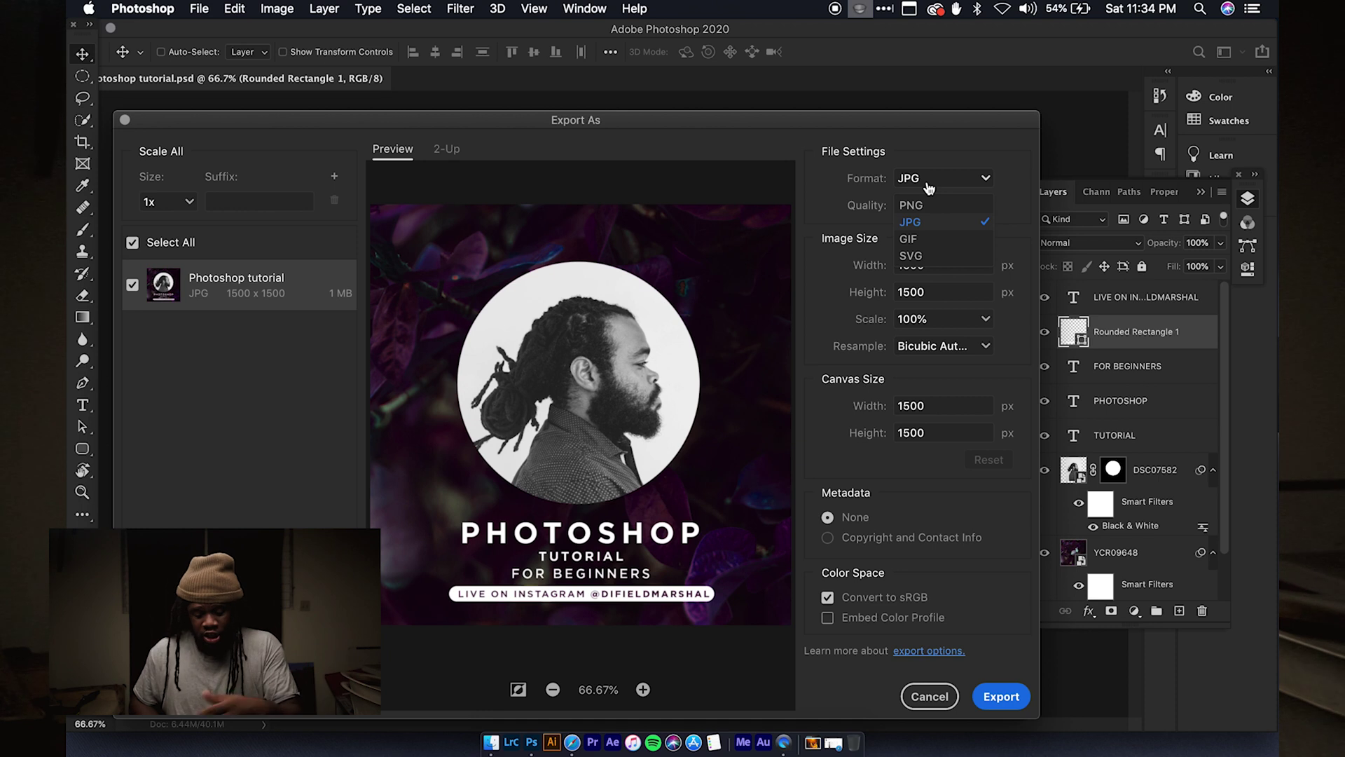
pyautogui.click(915, 221)
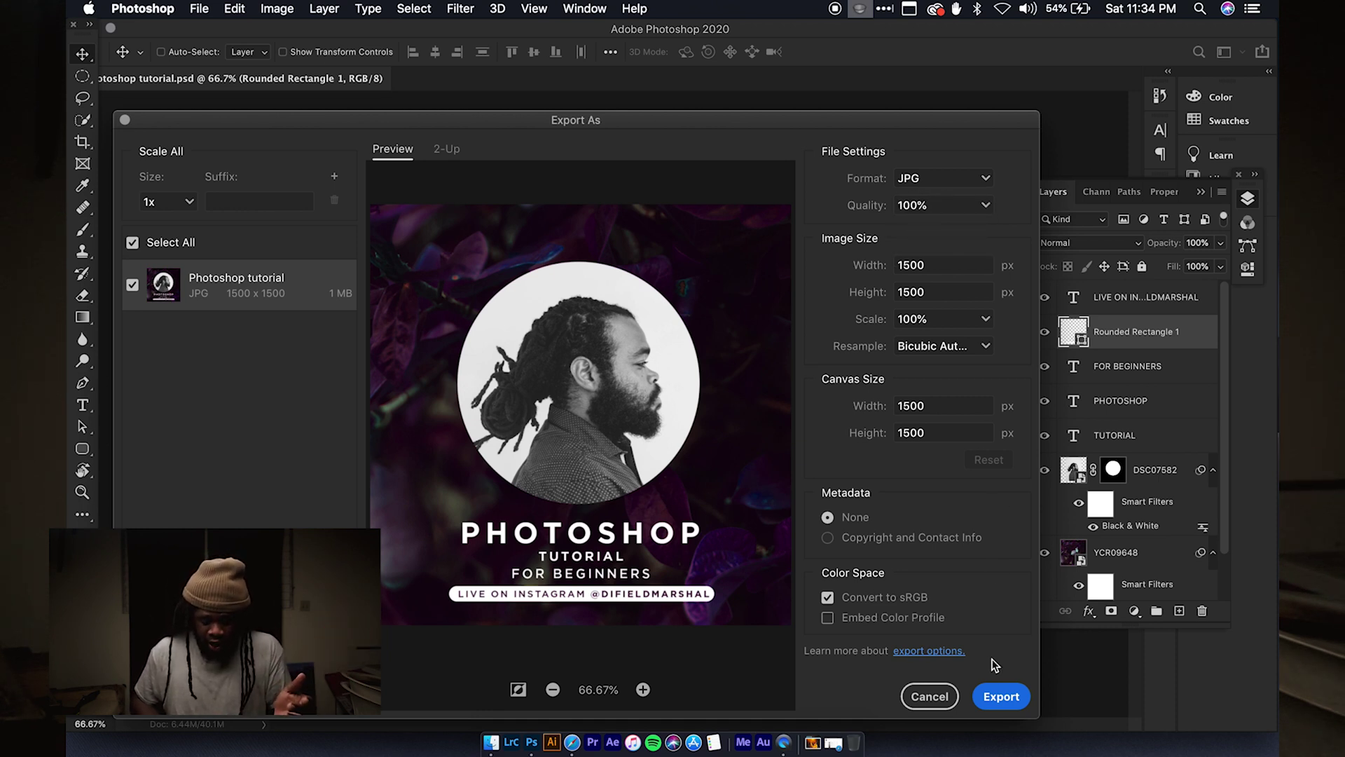
pyautogui.click(1003, 699)
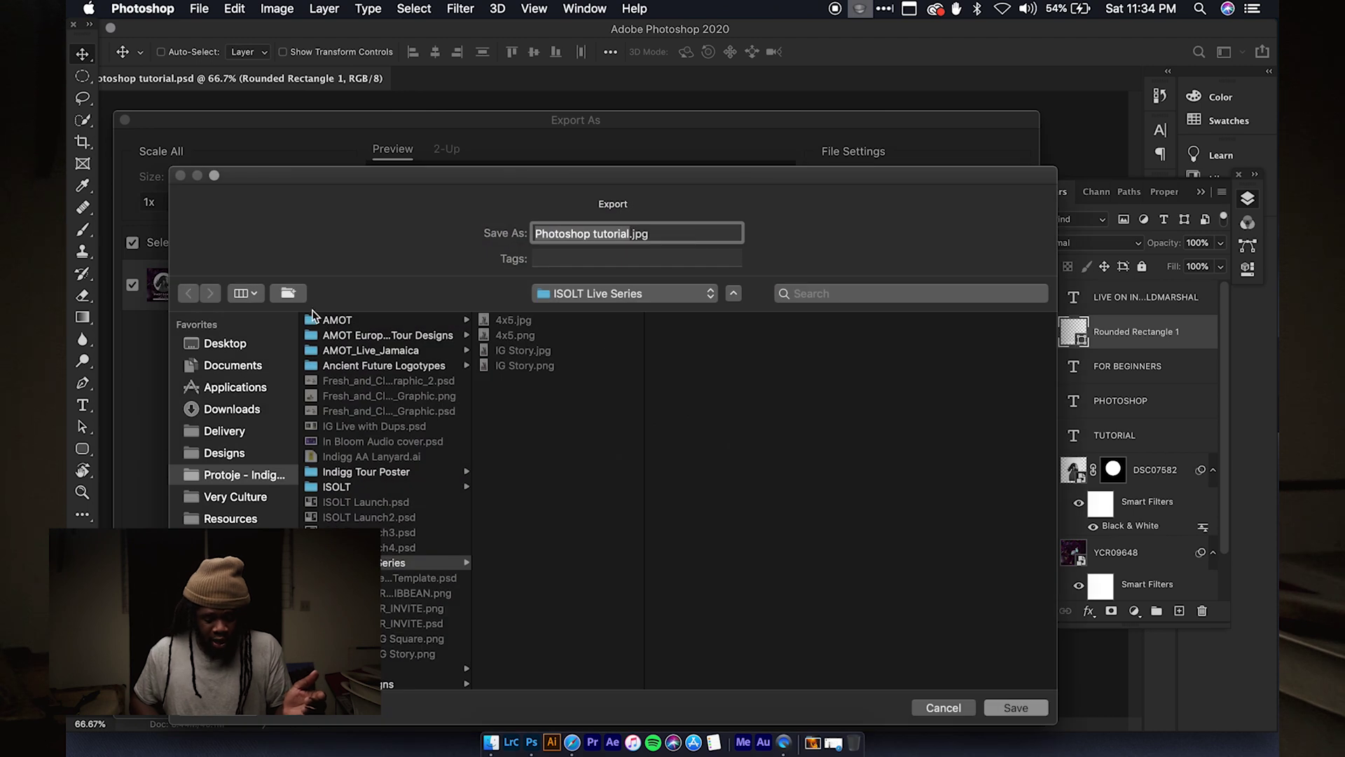
pyautogui.click(256, 347)
pyautogui.click(1015, 707)
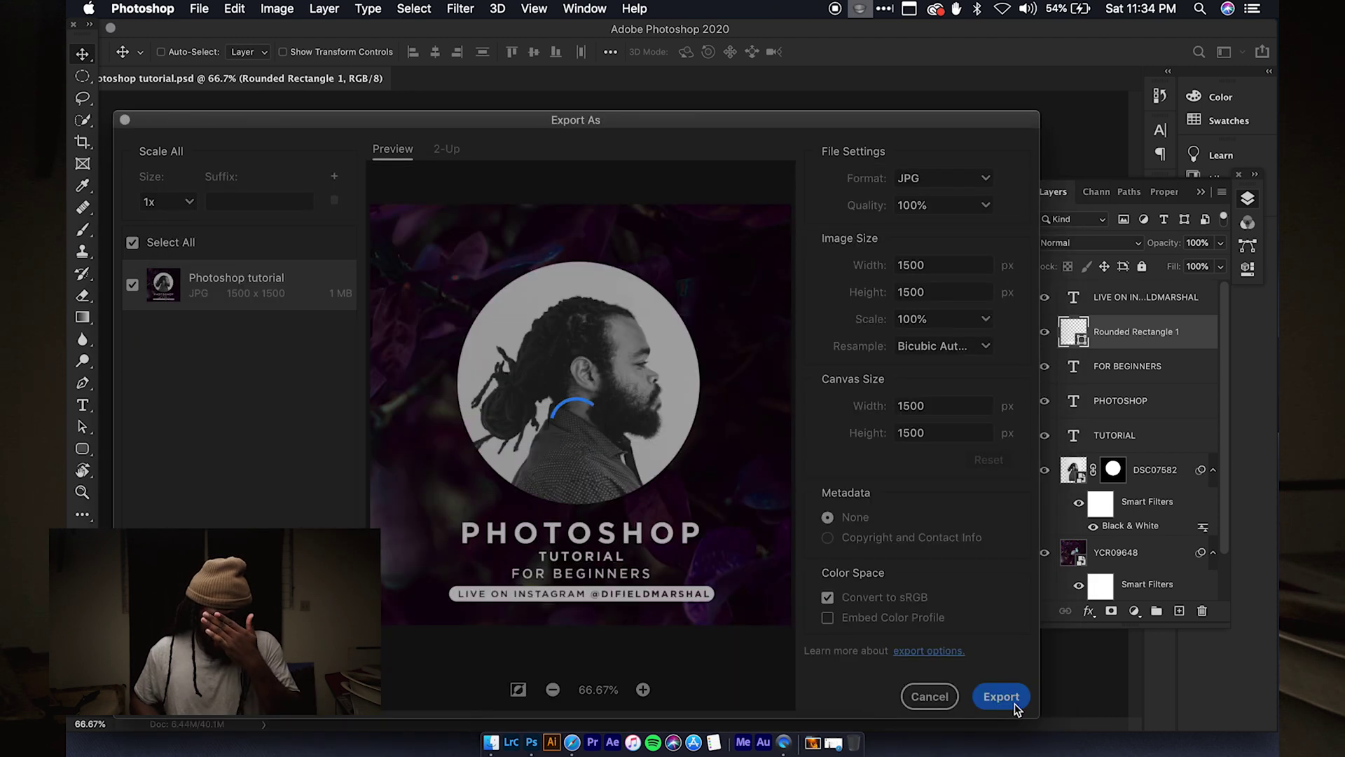